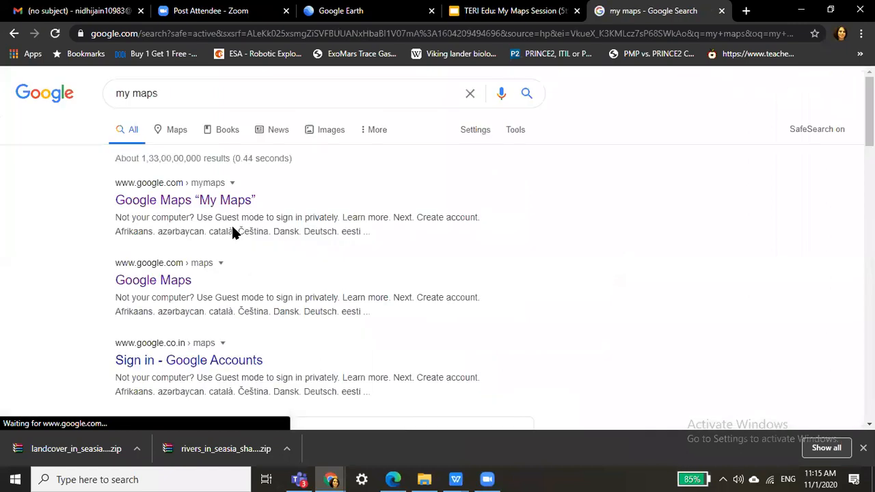
Open Google My Maps from the 'my maps' search results.
{"action": "left_click", "coordinate": [202, 202]}
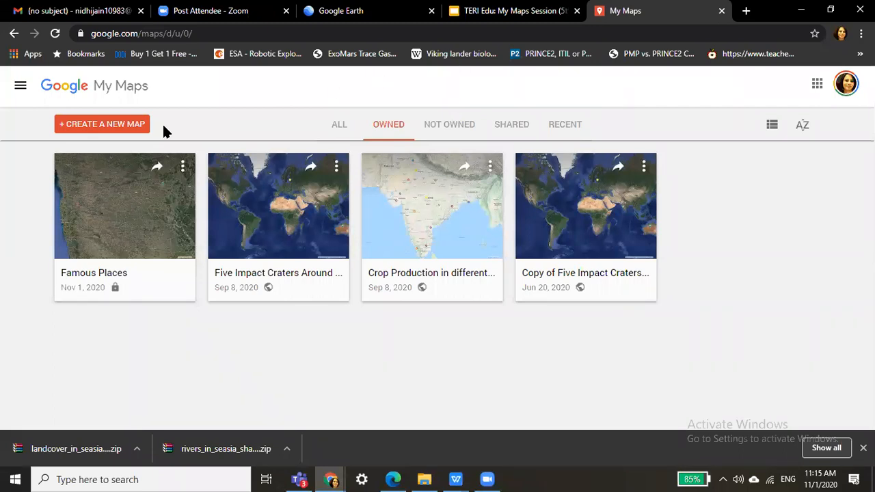
Create a new blank map and bring up its title and description editor.
{"action": "left_click", "coordinate": [84, 131]}
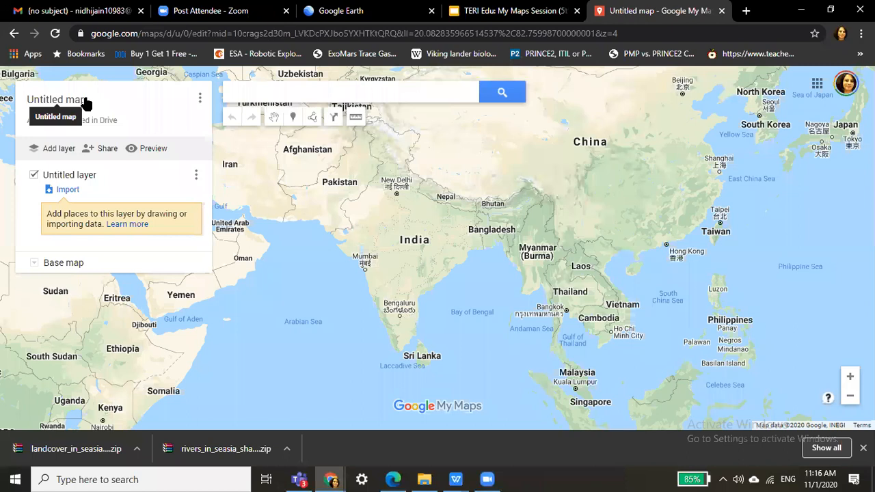
{"action": "left_click", "coordinate": [72, 99]}
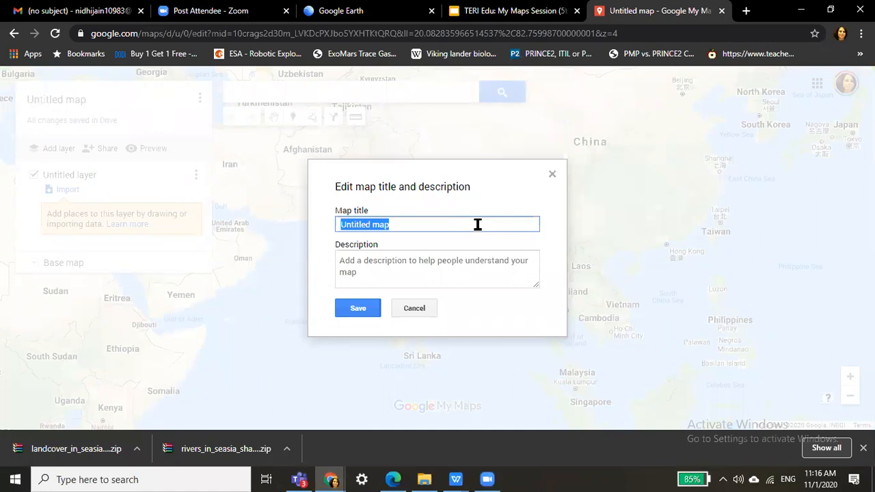
Title the map 'Pune' with the description 'Culture of Pune' and save.
{"action": "key", "text": "Caps_Lock"}
{"action": "type", "text": "P"}
{"action": "key", "text": "Caps_Lock"}
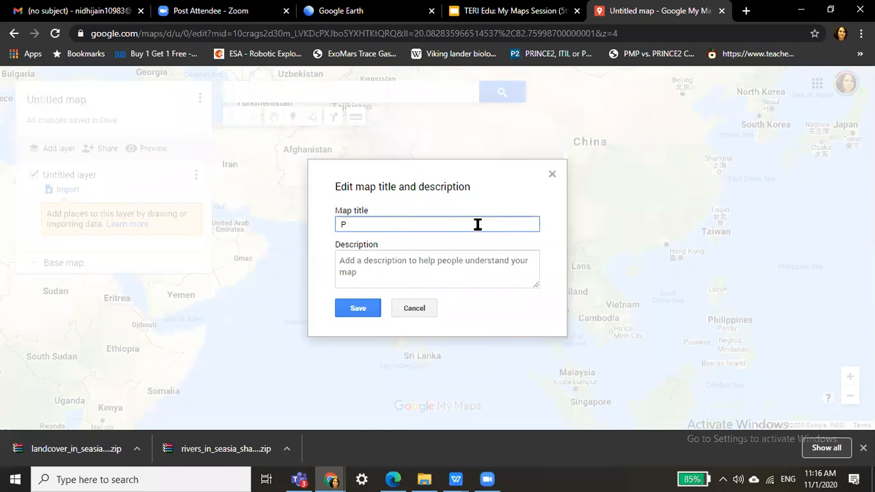
{"action": "type", "text": "une"}
{"action": "left_click", "coordinate": [394, 267]}
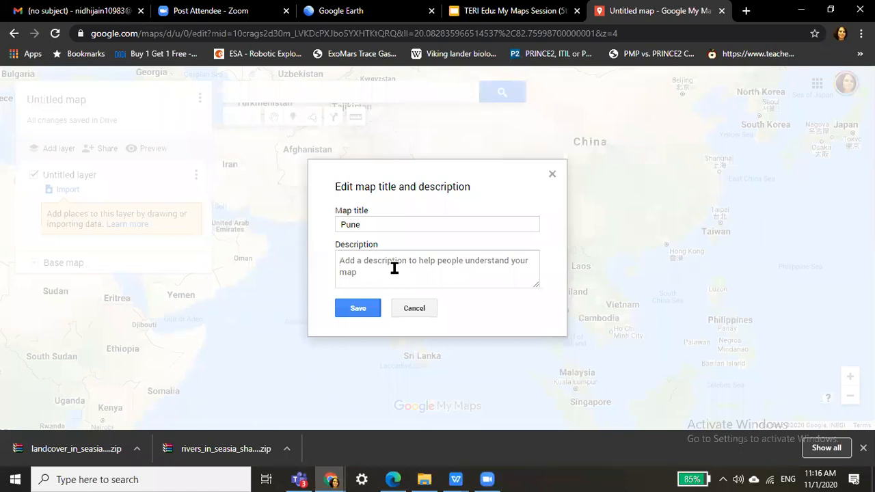
{"action": "type", "text": "Cult"}
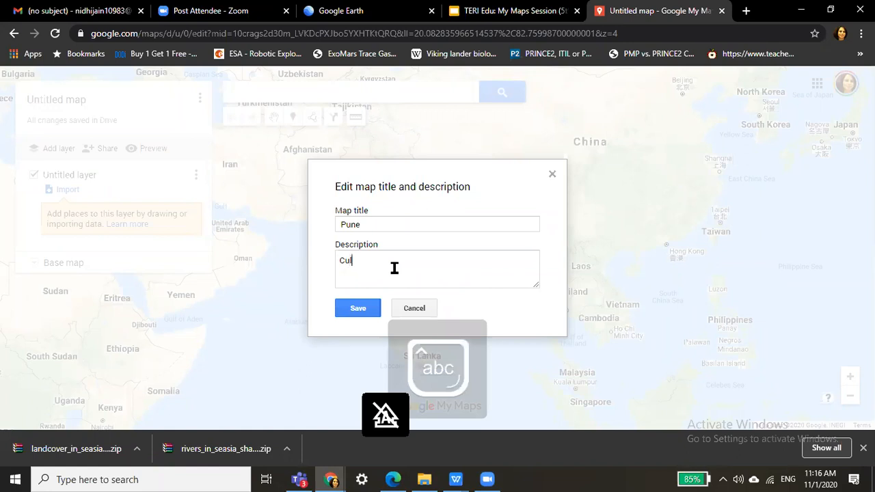
{"action": "type", "text": "ure of"}
{"action": "key", "text": "Caps_Lock"}
{"action": "type", "text": "P"}
{"action": "key", "text": "Caps_Lock"}
{"action": "type", "text": "une"}
{"action": "left_click", "coordinate": [365, 308]}
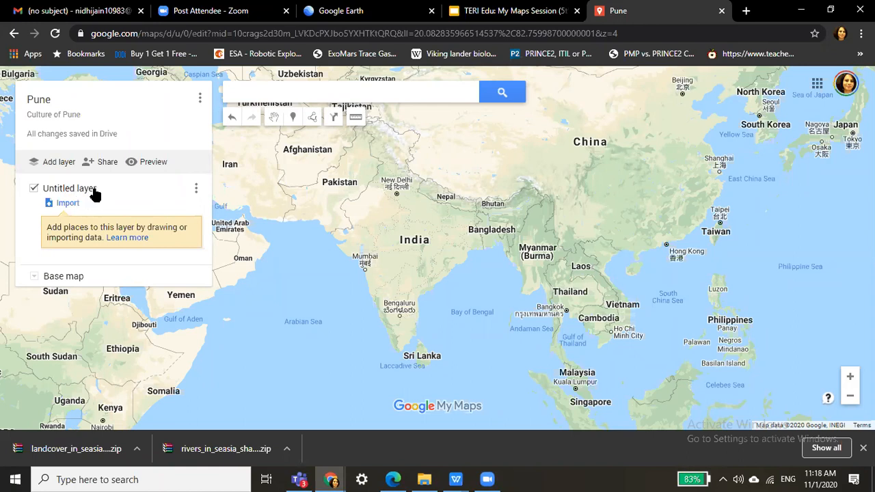
{"action": "left_click", "coordinate": [93, 189]}
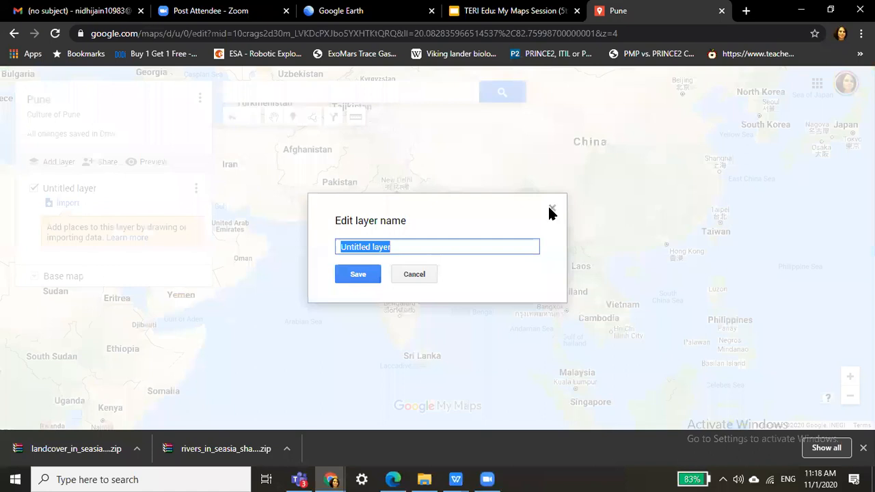
Rename the Untitled layer to 'Historical Places'.
{"action": "left_click", "coordinate": [551, 208]}
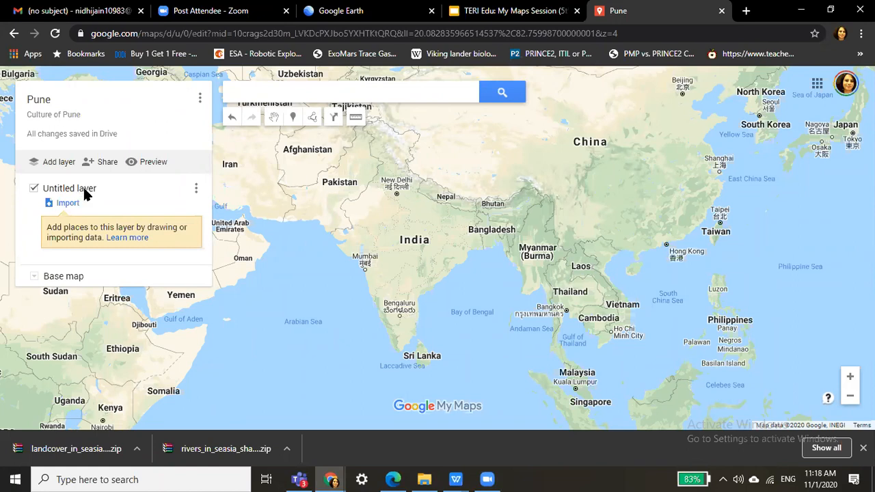
{"action": "left_click", "coordinate": [85, 193]}
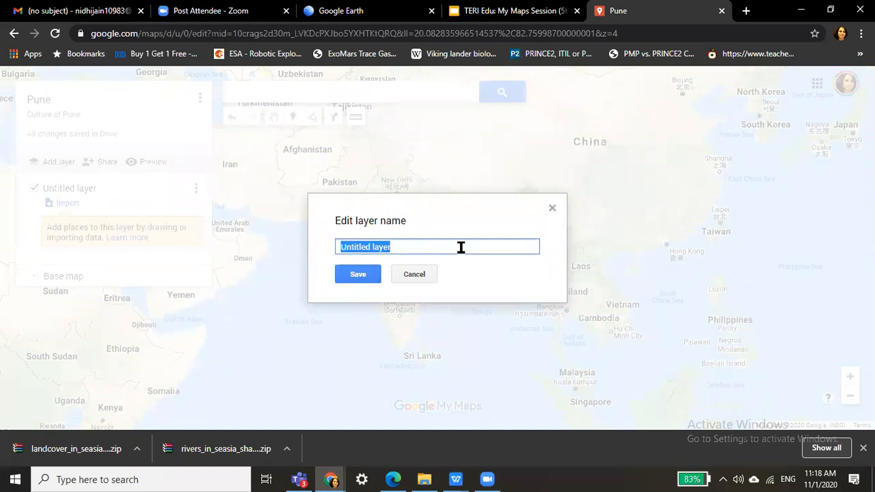
{"action": "type", "text": "H"}
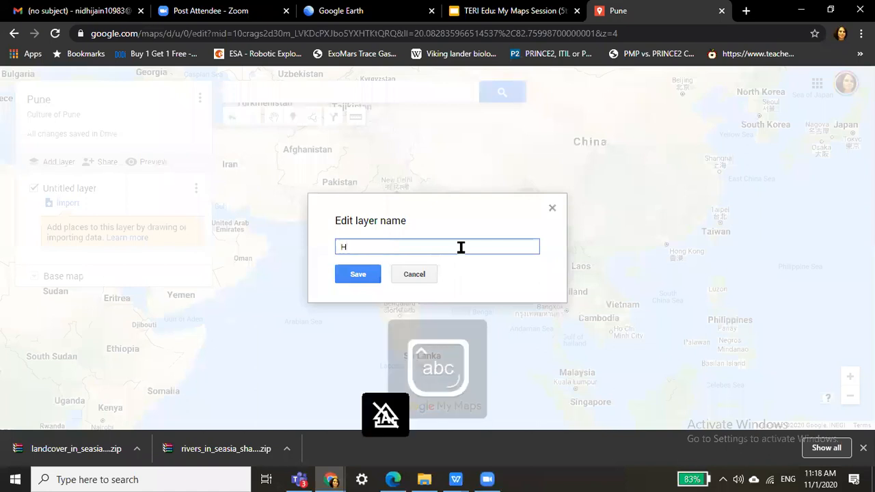
{"action": "type", "text": "istori"}
{"action": "type", "text": "cal P"}
{"action": "type", "text": "CE"}
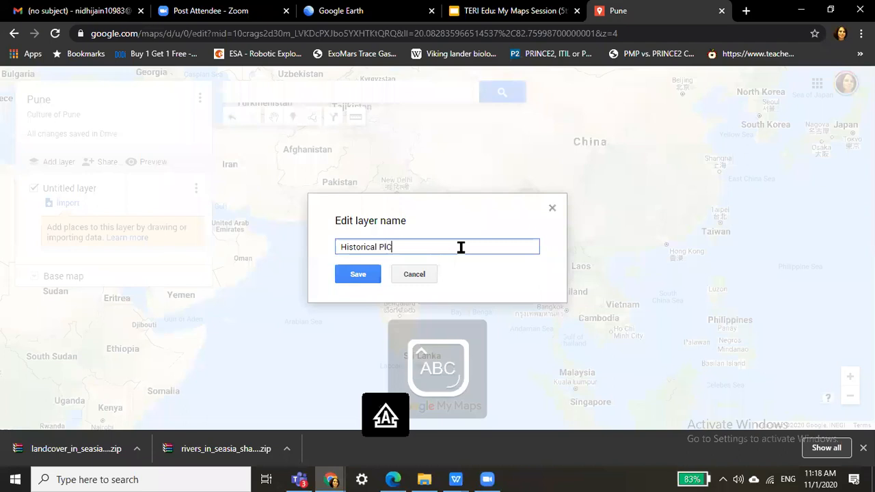
{"action": "key", "text": "BackSpace"}
{"action": "key", "text": "BackSpace"}
{"action": "key", "text": "BackSpace"}
{"action": "key", "text": "Caps_Lock"}
{"action": "type", "text": "laces"}
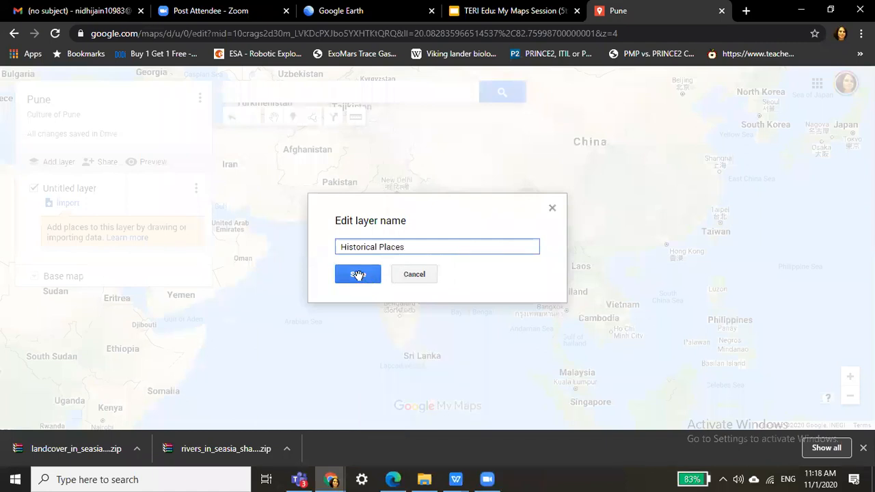
{"action": "left_click", "coordinate": [357, 275]}
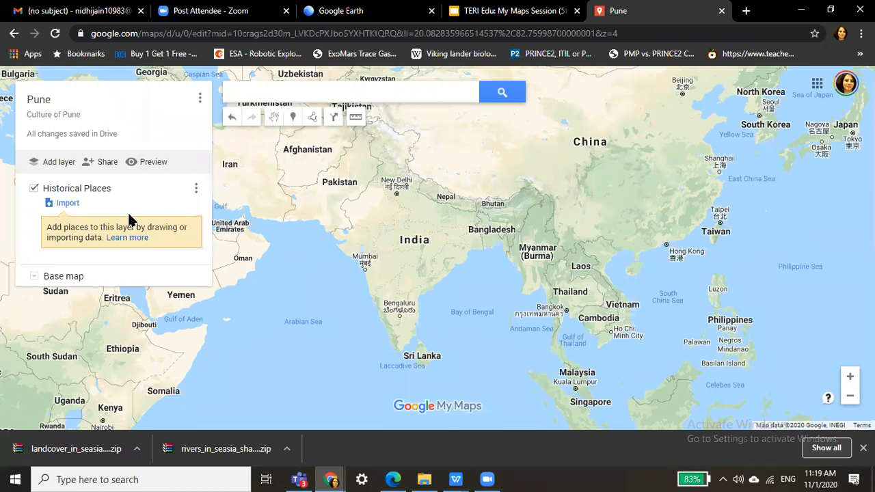
{"action": "left_click", "coordinate": [402, 100]}
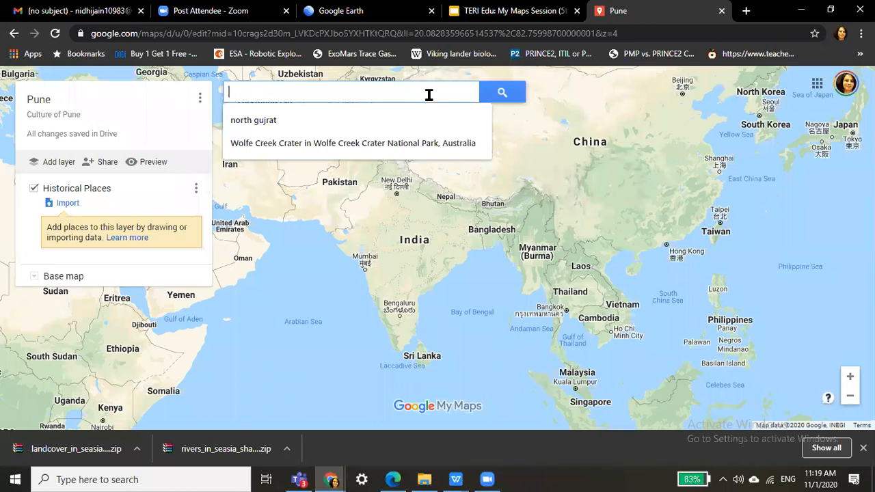
Search 'shaniwar' and jump the map to Shaniwar Wada in Pune.
{"action": "type", "text": "sha"}
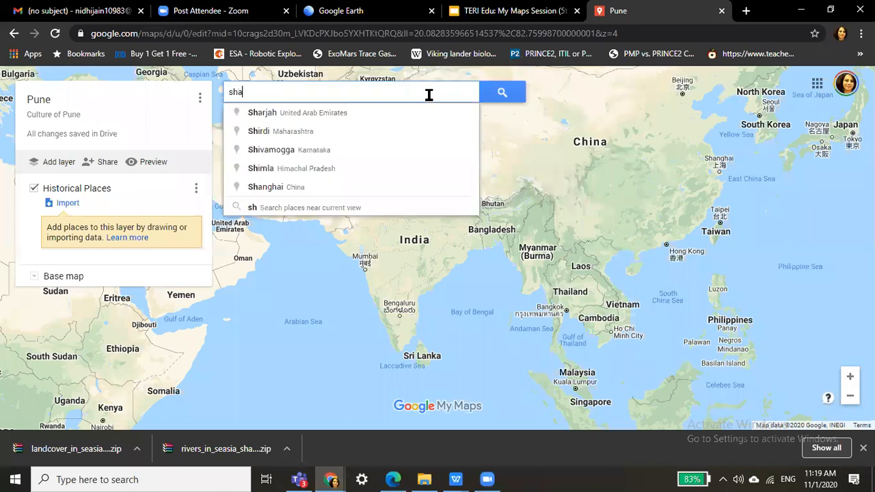
{"action": "type", "text": "niwar"}
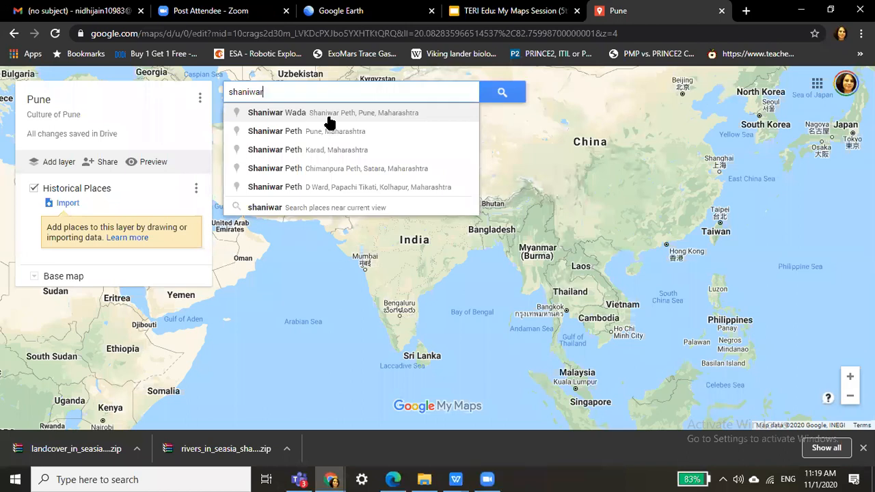
{"action": "key", "text": "ctrl+a"}
{"action": "key", "text": "BackSpace"}
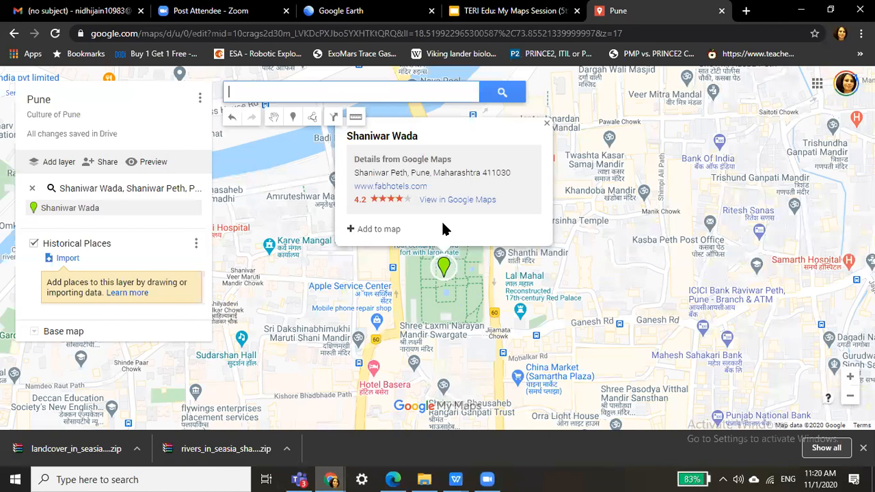
Add Shaniwar Wada as a place in the Historical Places layer.
{"action": "left_click", "coordinate": [364, 229]}
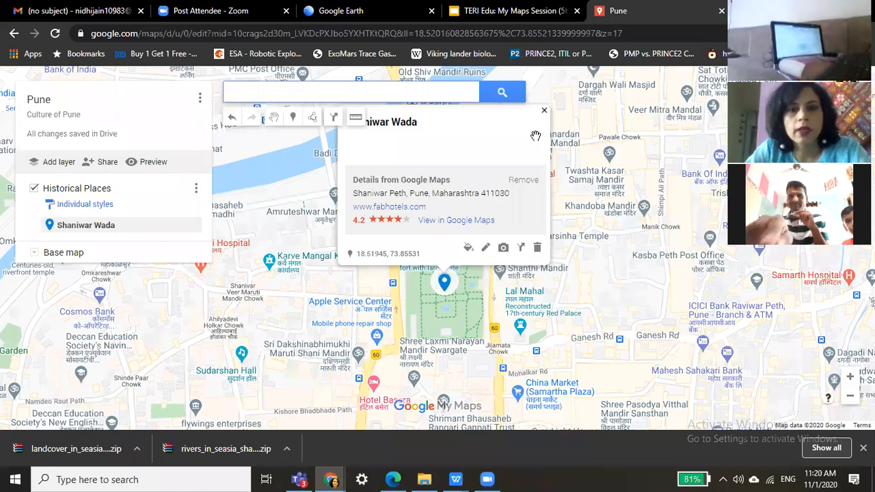
{"action": "left_click", "coordinate": [544, 110]}
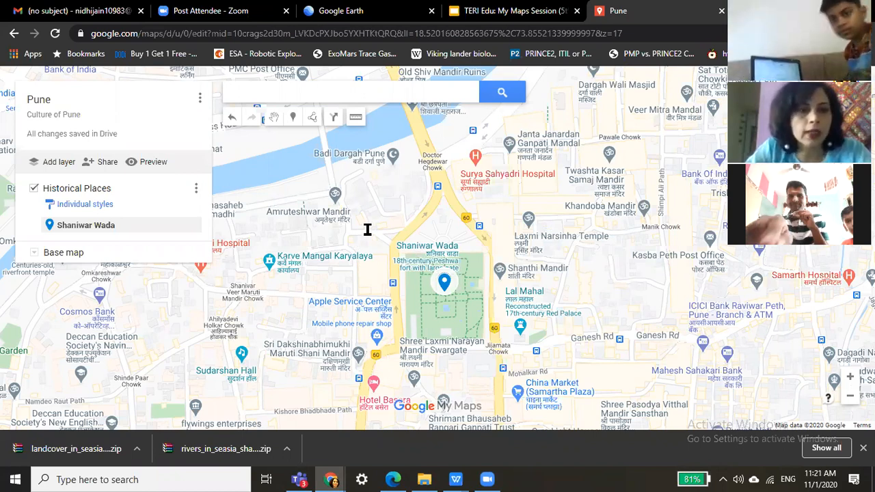
{"action": "left_click", "coordinate": [422, 89]}
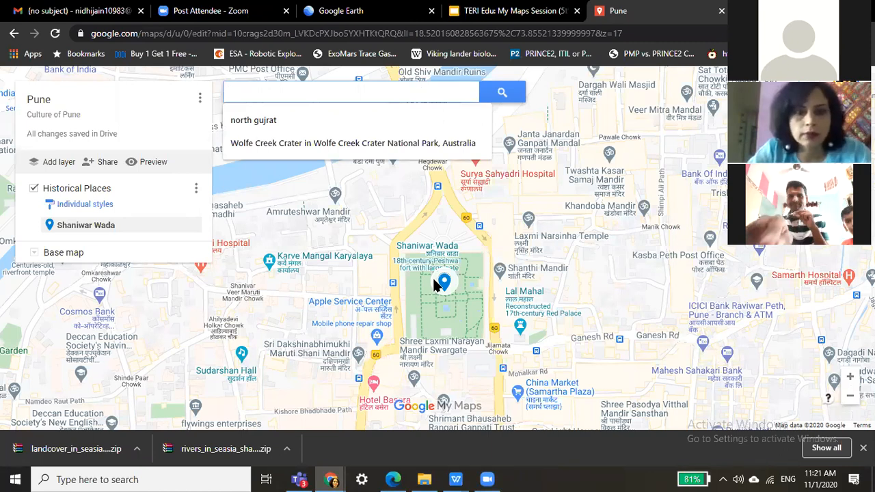
{"action": "key", "text": "Down"}
{"action": "key", "text": "Up"}
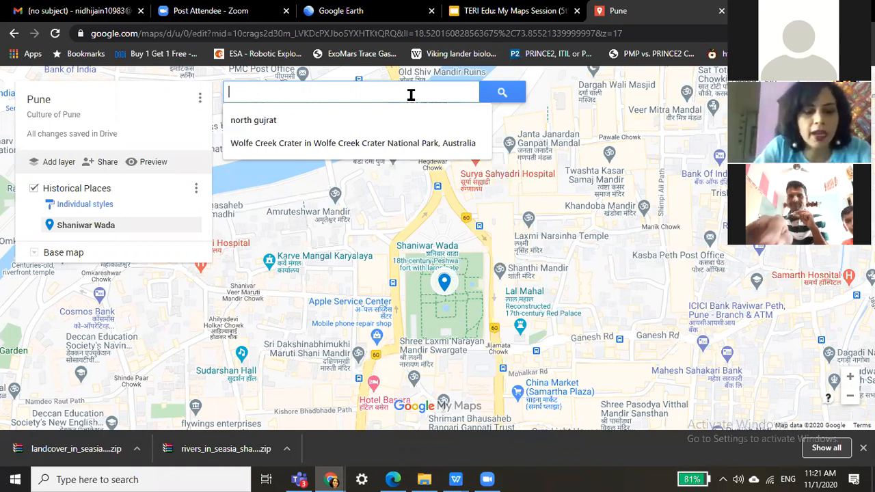
Search for 'Parvati' to find Parvati Hill in Pune.
{"action": "type", "text": "Parvat"}
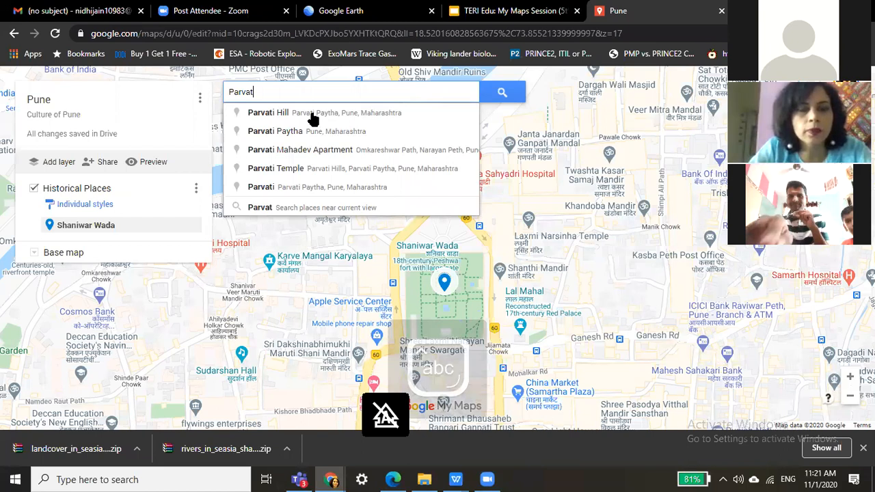
{"action": "type", "text": "i"}
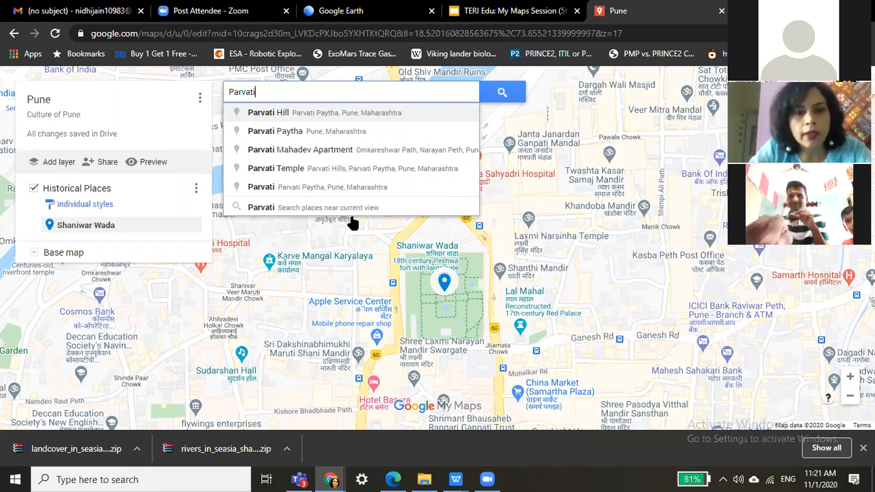
{"action": "key", "text": "Return"}
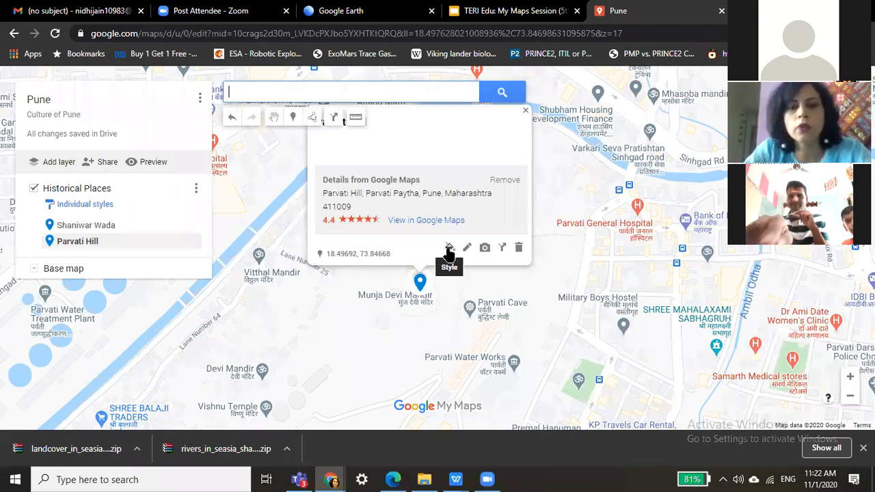
Make the Parvati Hill pin dark red instead of blue.
{"action": "left_click", "coordinate": [449, 250]}
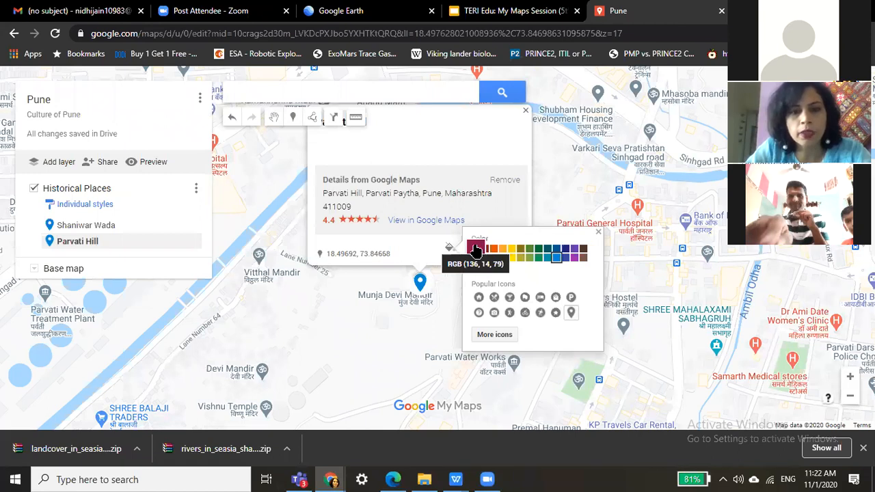
{"action": "left_click", "coordinate": [476, 250]}
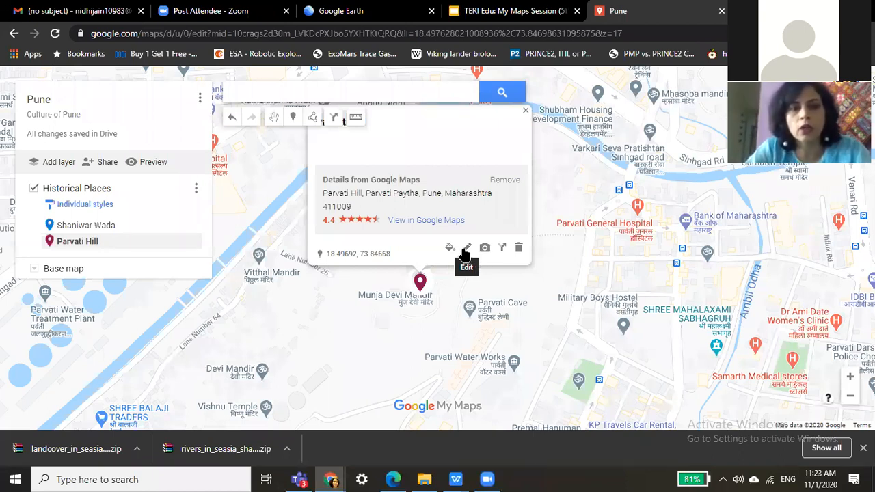
{"action": "left_click", "coordinate": [466, 248]}
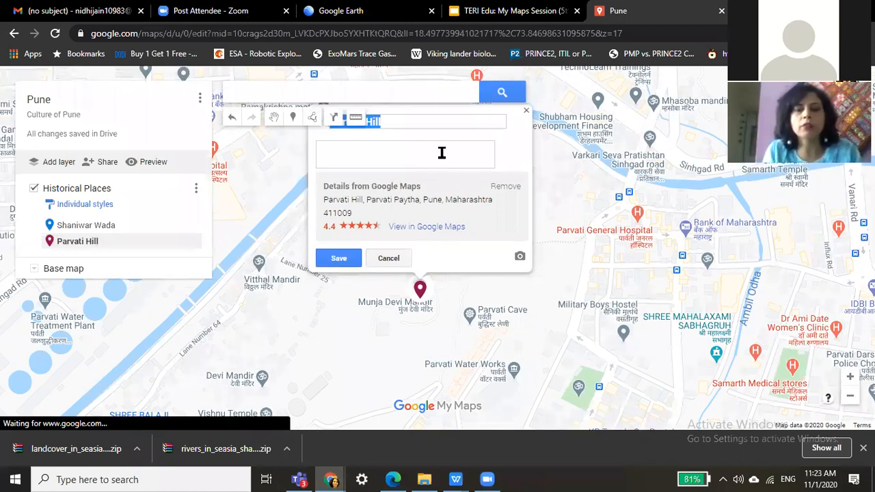
Give Parvati Hill the description 'Parvati is a historical place....' and save.
{"action": "left_click", "coordinate": [442, 153]}
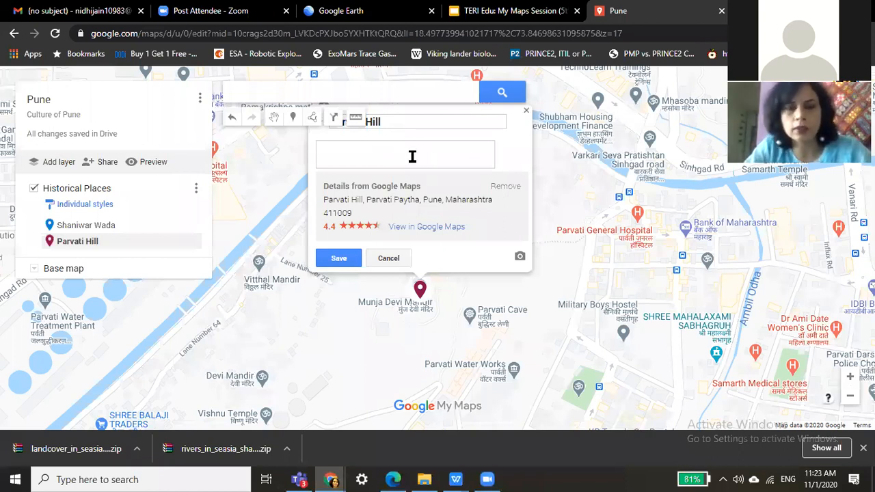
{"action": "type", "text": "P"}
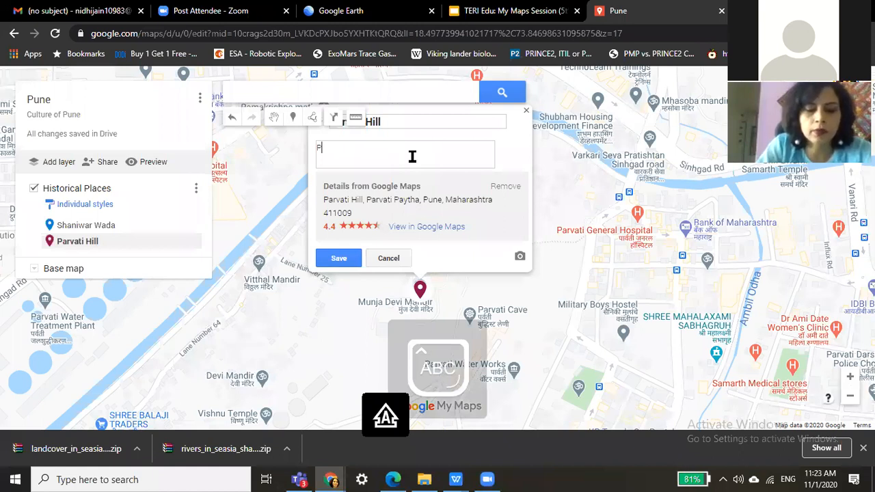
{"action": "type", "text": "arvati is a his"}
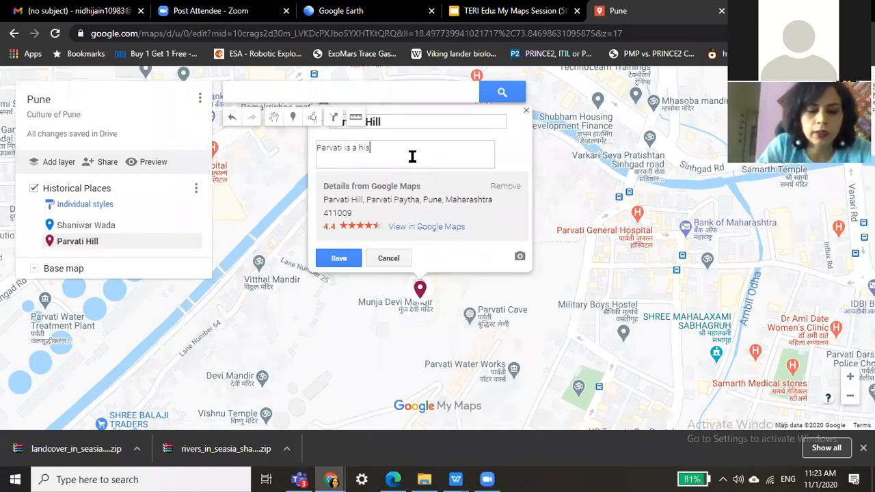
{"action": "type", "text": "tor"}
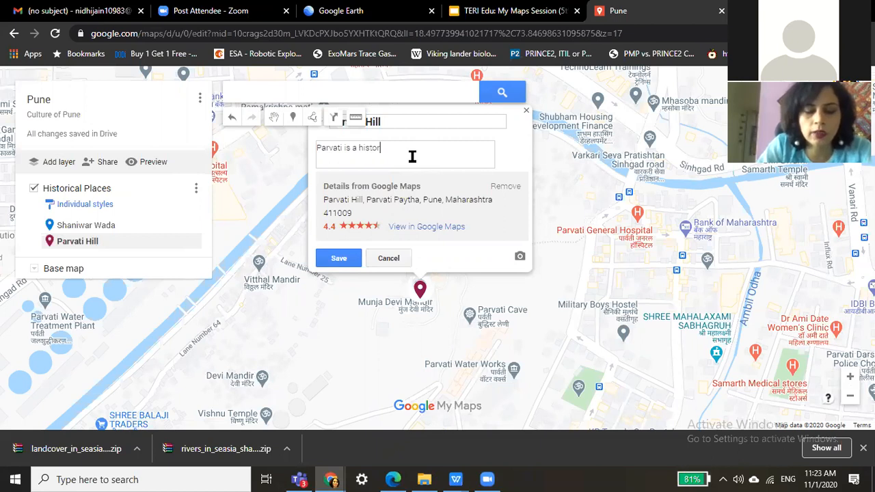
{"action": "type", "text": "ical place"}
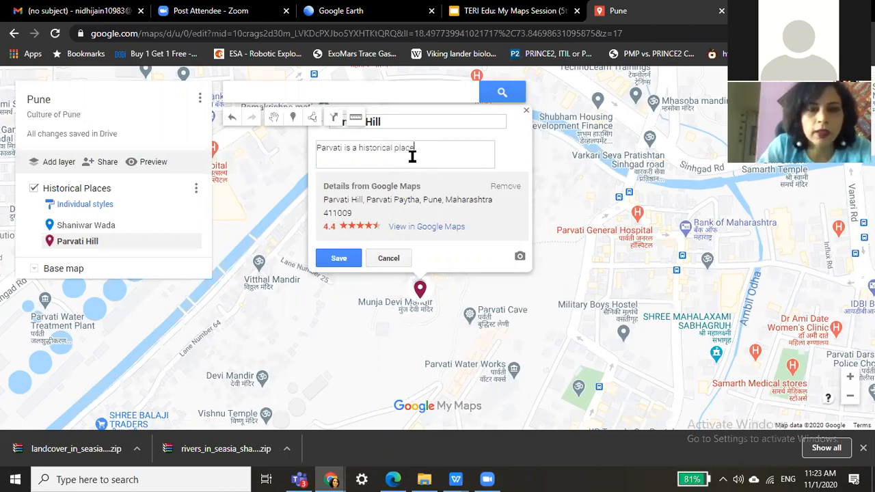
{"action": "type", "text": "...."}
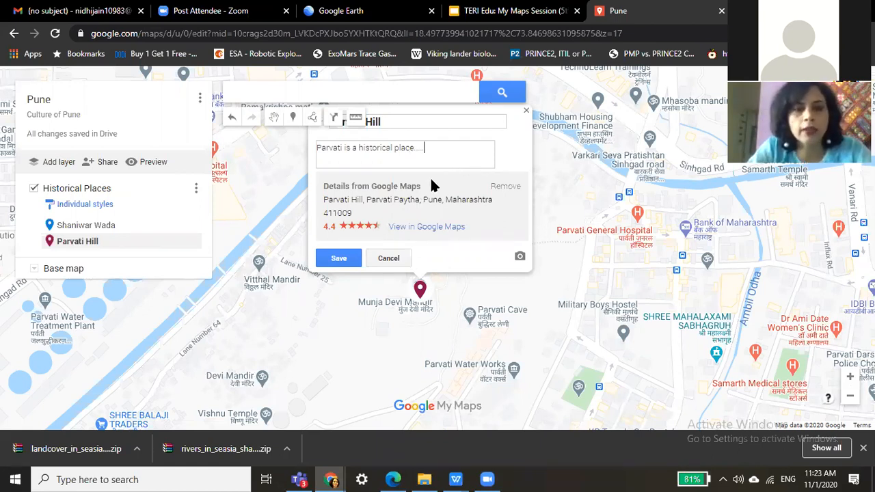
{"action": "left_click", "coordinate": [346, 261]}
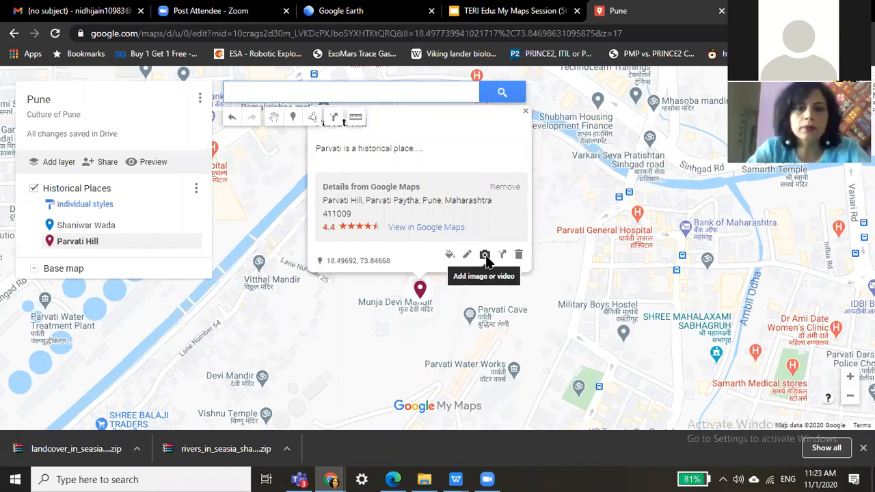
Search Google Images for 'Parvati hill' to find a photo for the pin.
{"action": "left_click", "coordinate": [485, 256]}
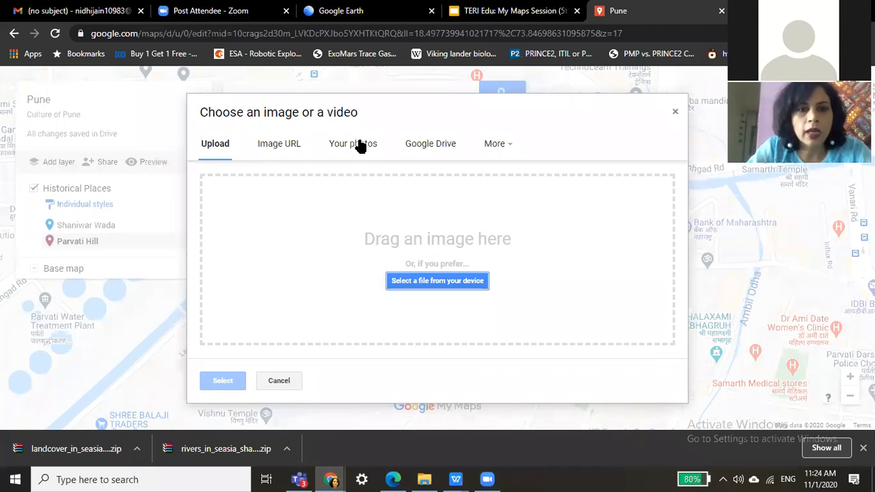
{"action": "left_click", "coordinate": [510, 145]}
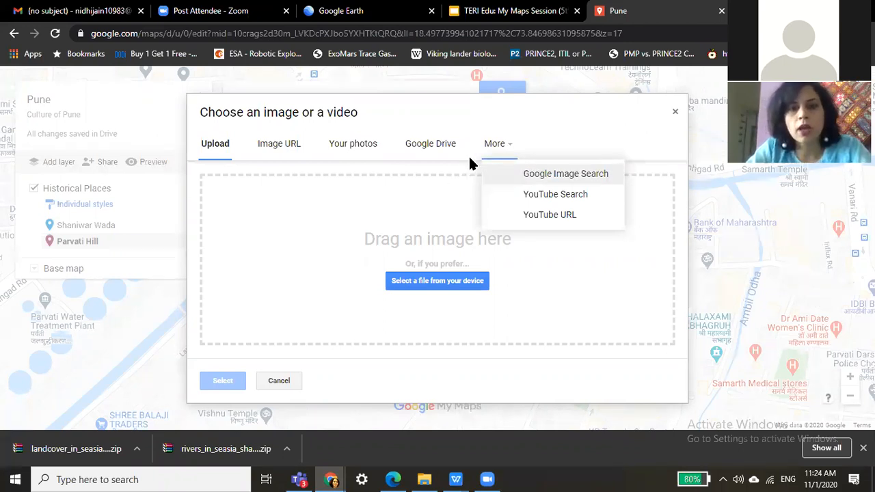
{"action": "left_click", "coordinate": [526, 180]}
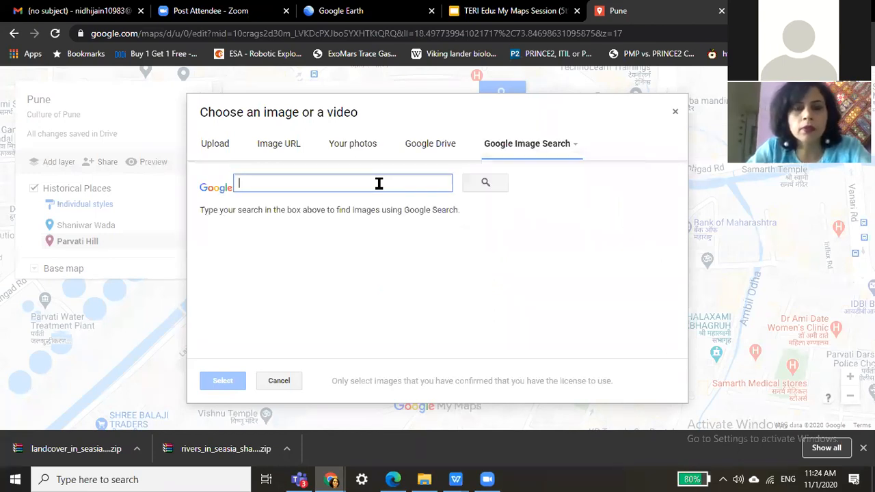
{"action": "key", "text": "Caps_Lock"}
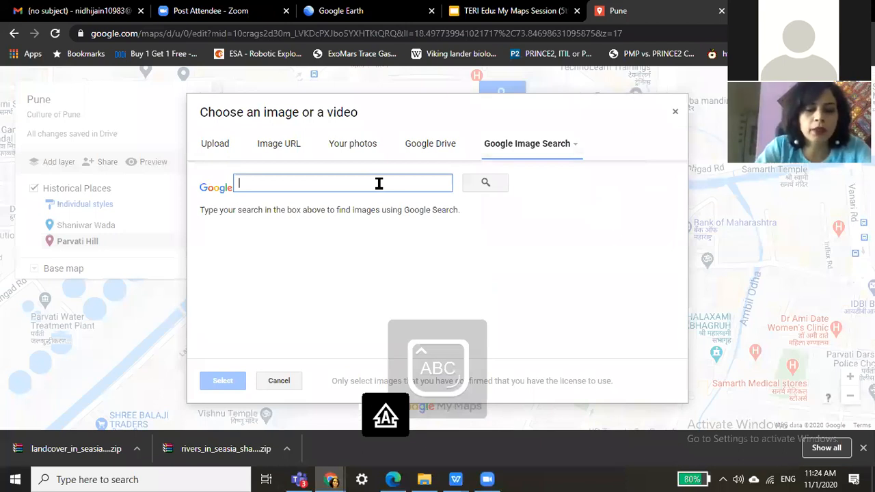
{"action": "type", "text": "P"}
{"action": "key", "text": "Caps_Lock"}
{"action": "type", "text": "arvati "}
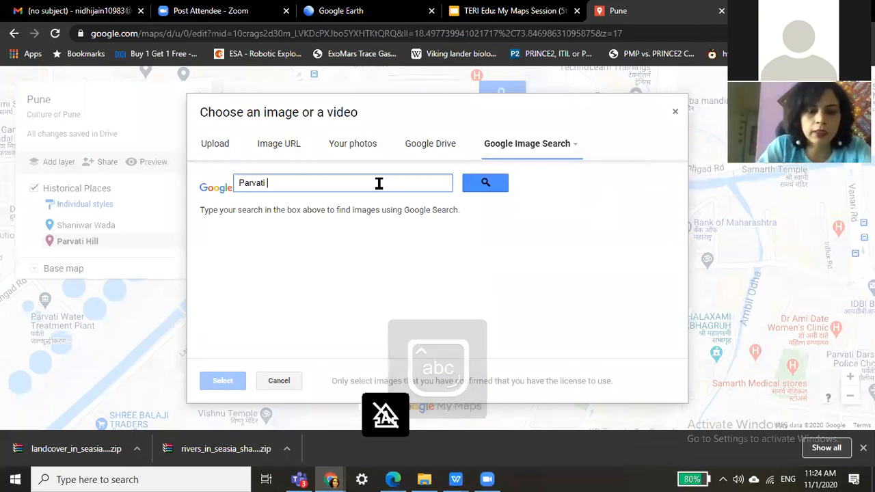
{"action": "type", "text": "hill"}
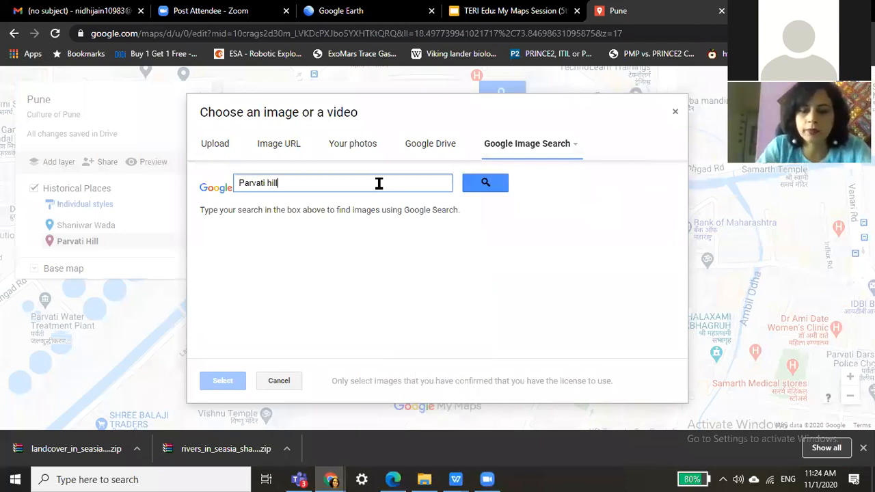
{"action": "key", "text": "Return"}
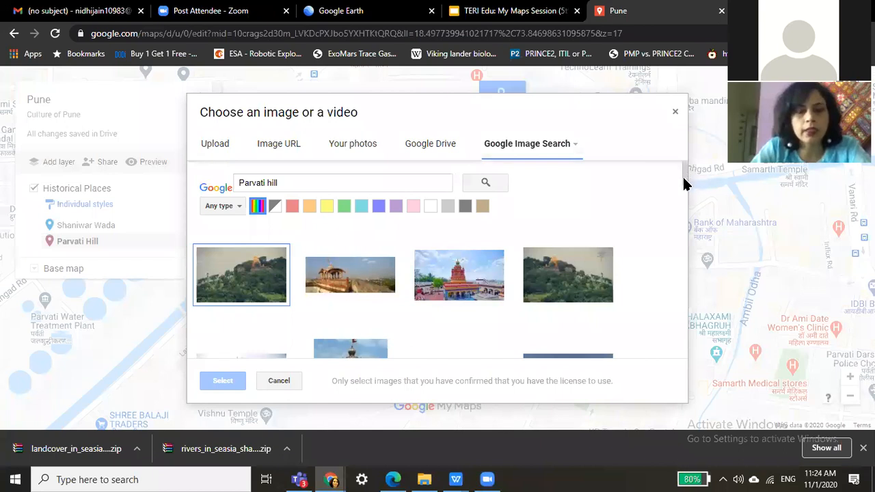
Attach the Parvati temple photo to the Parvati Hill pin and save.
{"action": "scroll", "coordinate": [681, 180], "scroll_direction": "down", "scroll_amount": 1}
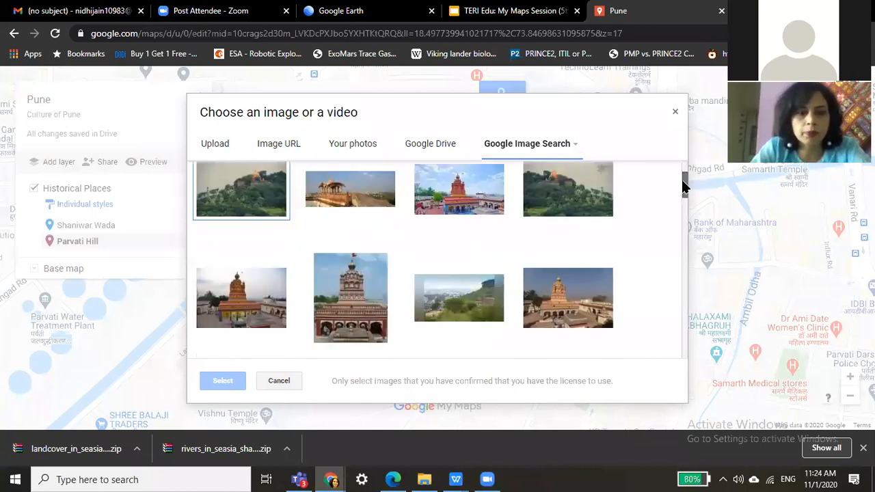
{"action": "scroll", "coordinate": [336, 293], "scroll_direction": "down", "scroll_amount": 1}
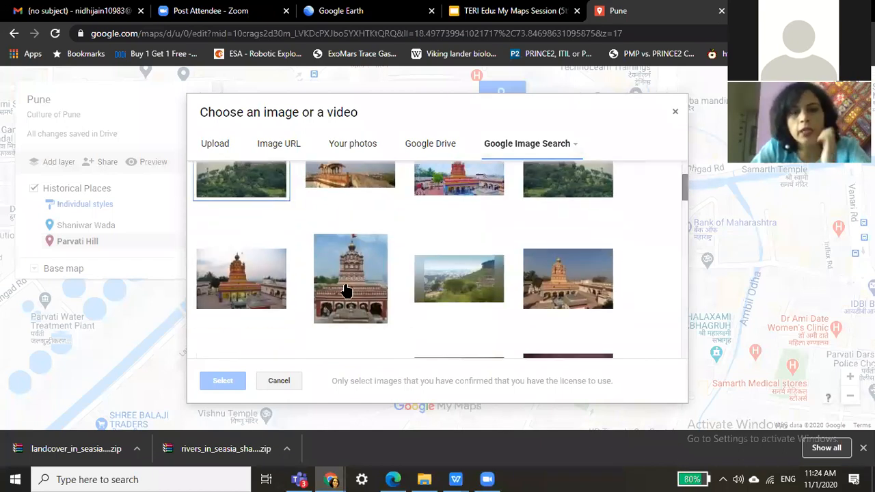
{"action": "left_click", "coordinate": [345, 291]}
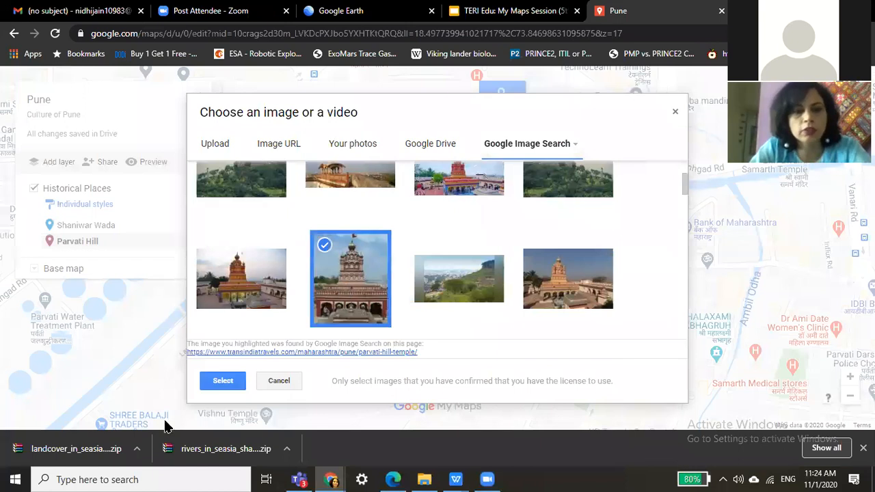
{"action": "left_click", "coordinate": [226, 380]}
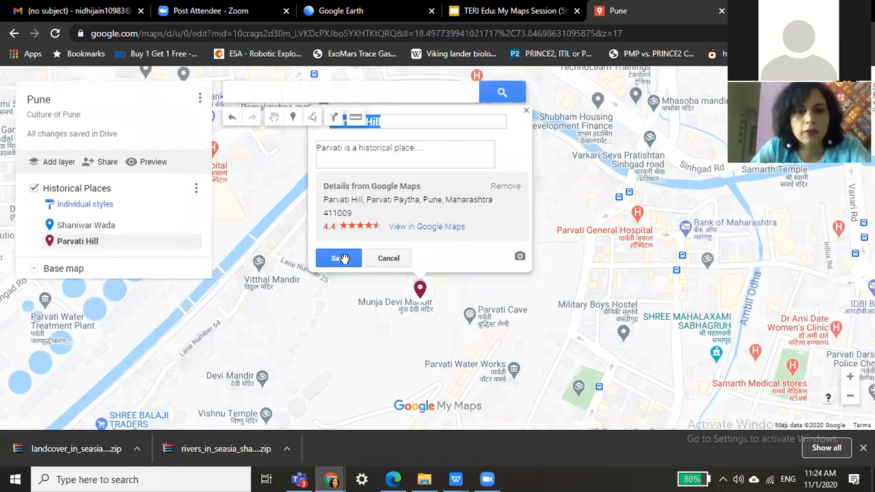
{"action": "left_click", "coordinate": [340, 258]}
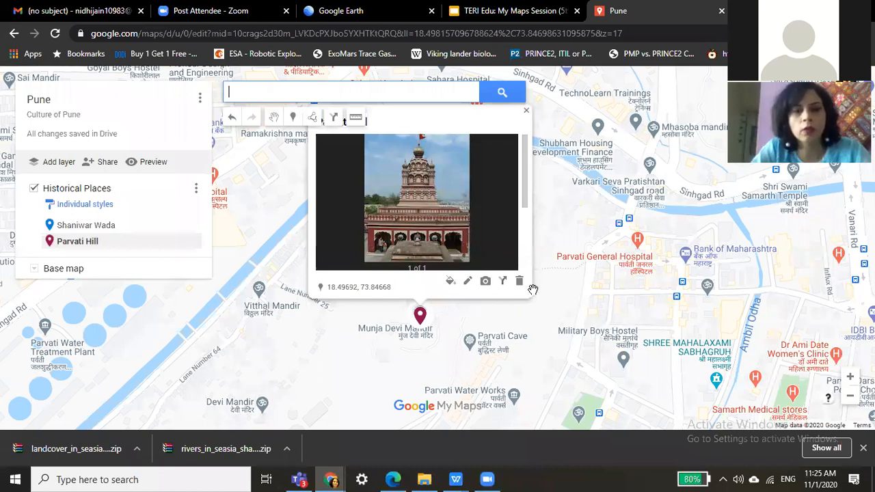
Close the Parvati Hill details and bring up Shaniwar Wada's place details on the map.
{"action": "left_click", "coordinate": [254, 205]}
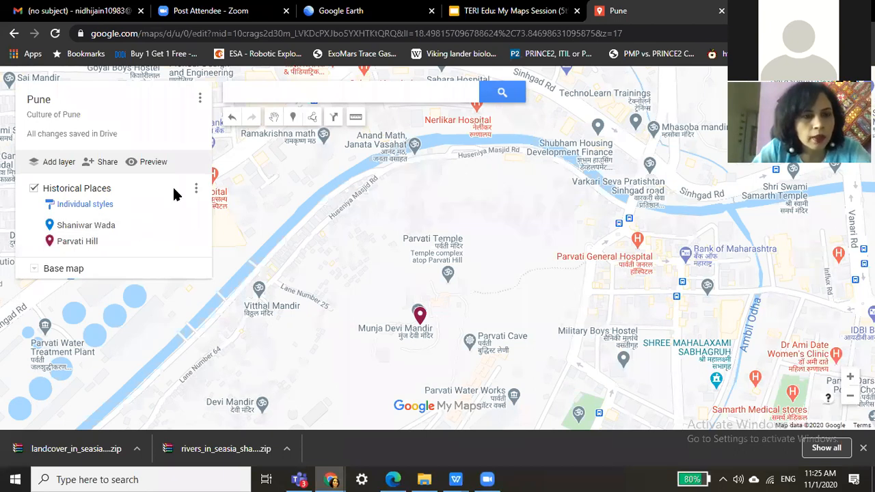
{"action": "left_click", "coordinate": [197, 225]}
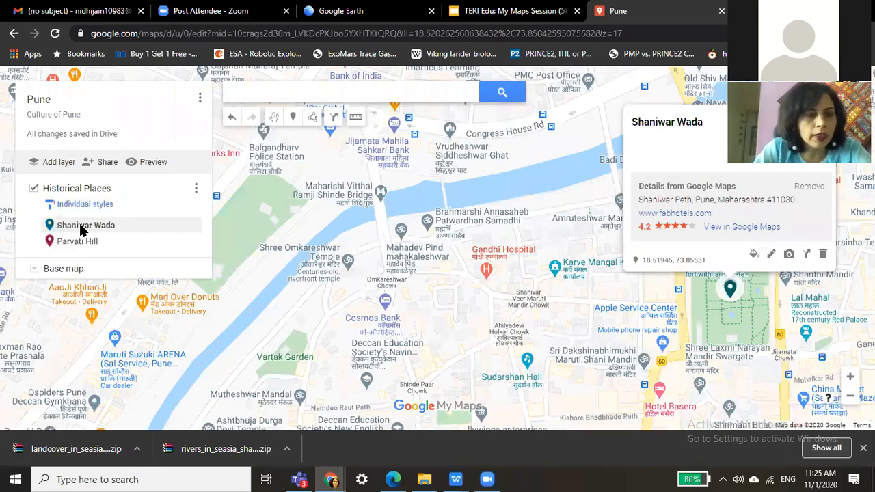
{"action": "left_click", "coordinate": [619, 166]}
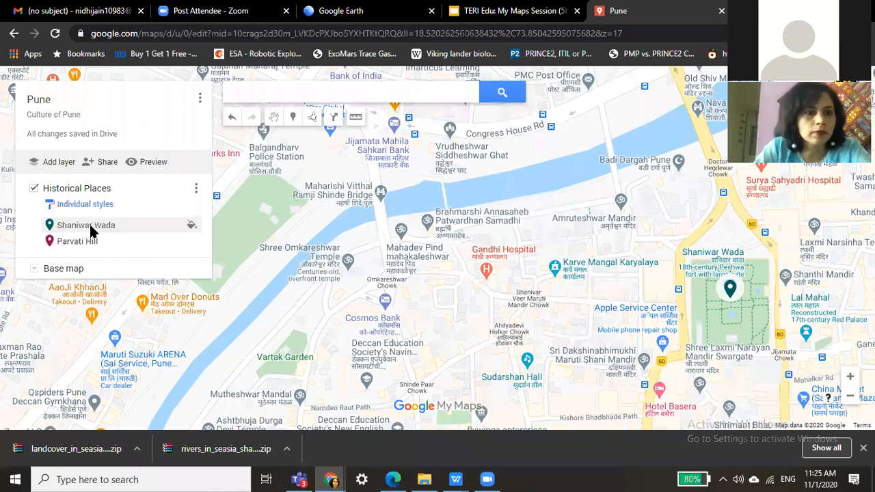
{"action": "left_click", "coordinate": [697, 241]}
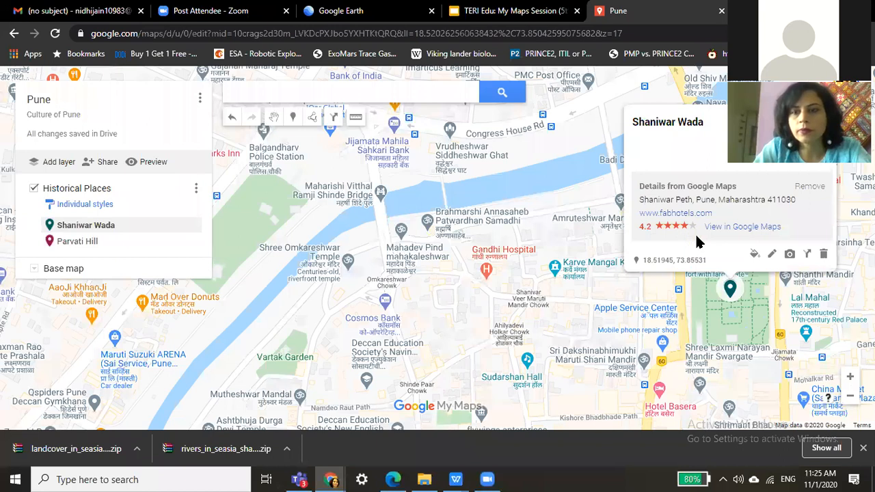
Attach the first YouTube result for 'shaniwar wada' to the Shaniwar Wada place and save.
{"action": "left_click", "coordinate": [789, 256]}
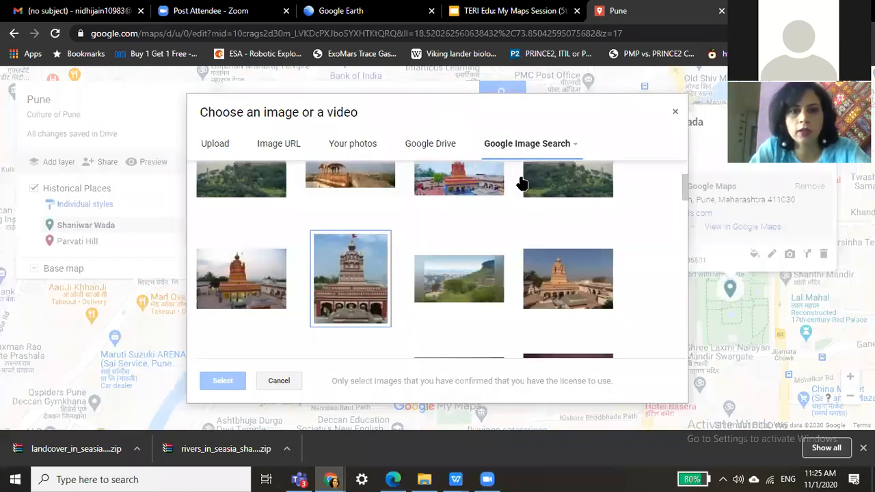
{"action": "left_click", "coordinate": [574, 145]}
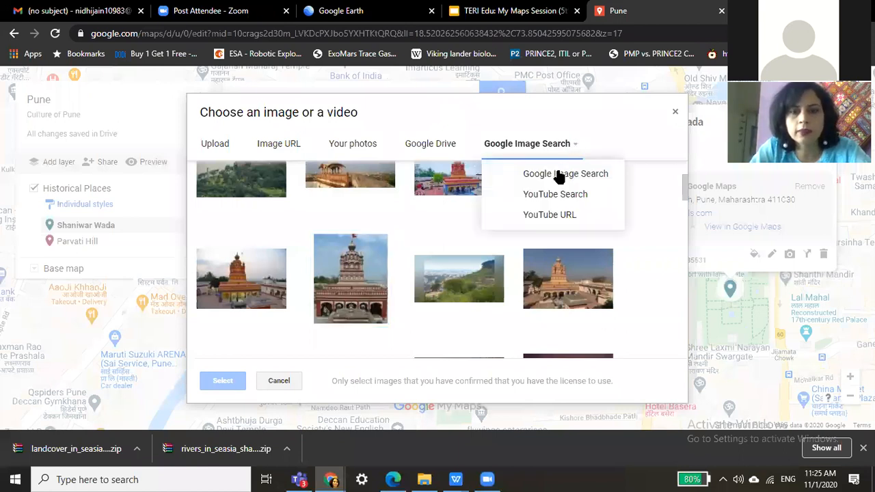
{"action": "left_click", "coordinate": [559, 174]}
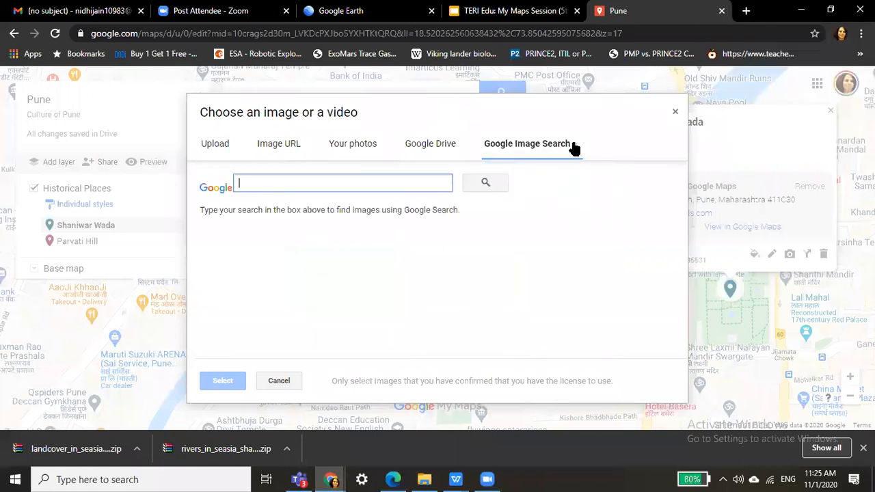
{"action": "left_click", "coordinate": [575, 147]}
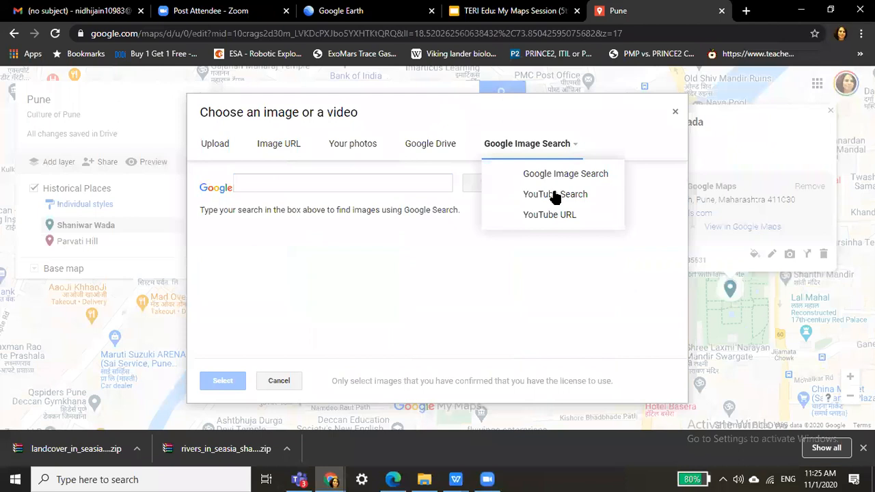
{"action": "left_click", "coordinate": [554, 194]}
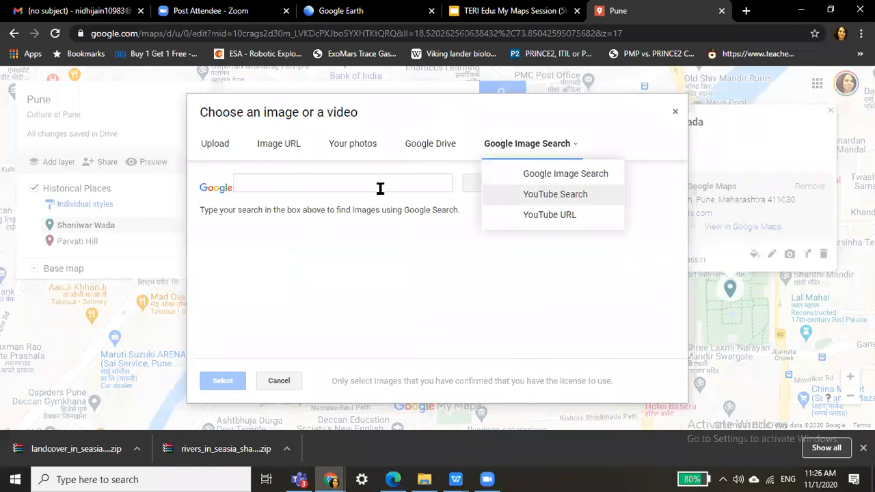
{"action": "type", "text": "sh"}
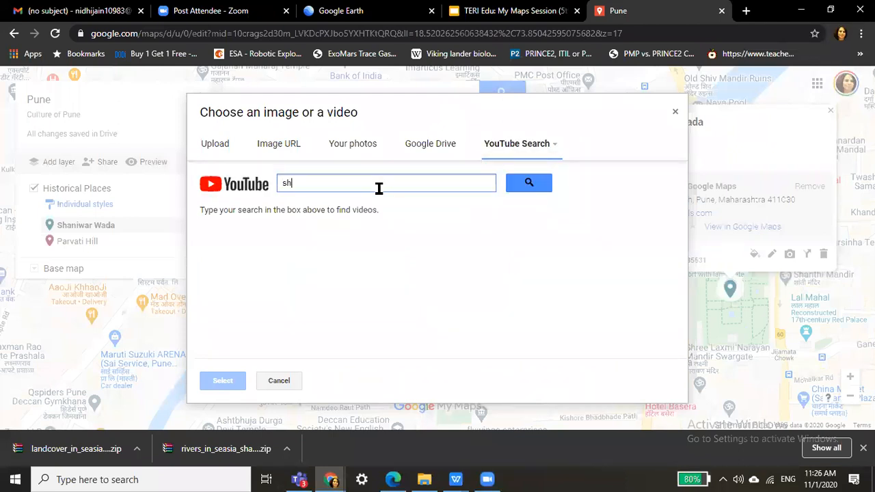
{"action": "type", "text": "aniwar wada"}
{"action": "left_click", "coordinate": [525, 185]}
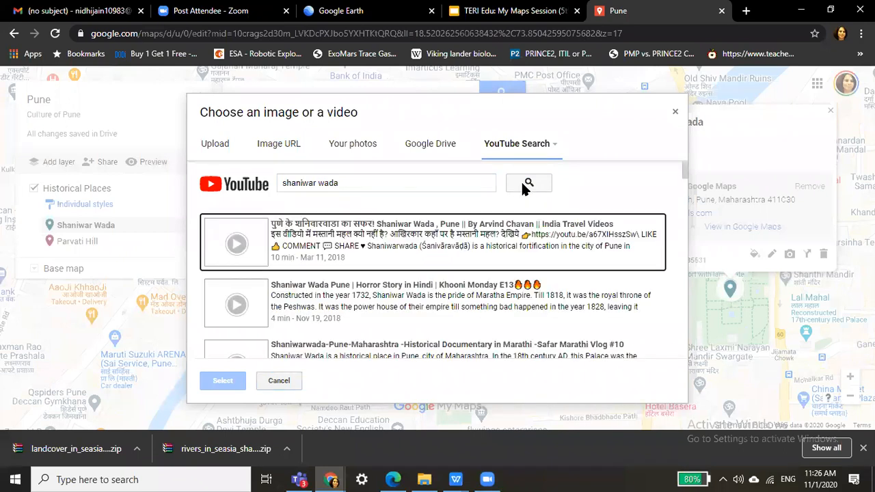
{"action": "left_click", "coordinate": [393, 234]}
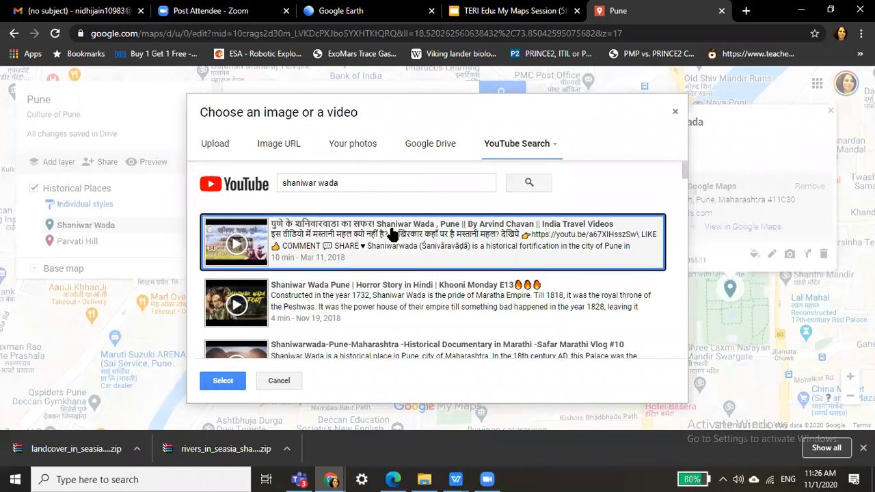
{"action": "left_click", "coordinate": [220, 382]}
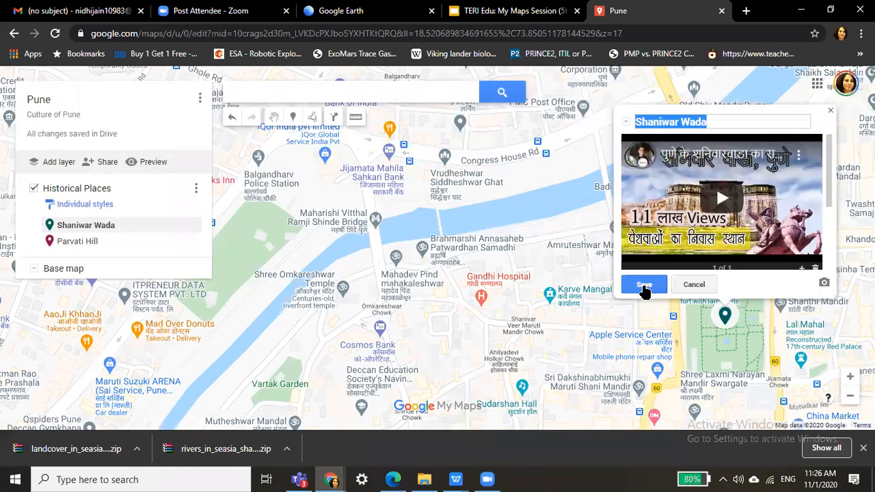
{"action": "left_click", "coordinate": [644, 285]}
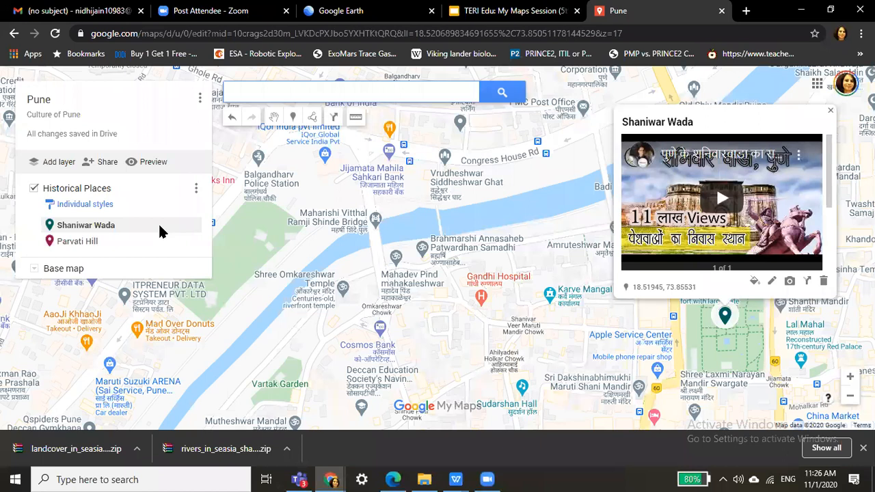
Close the Shaniwar Wada info card, returning to the Historical Places layer list.
{"action": "left_click", "coordinate": [160, 226]}
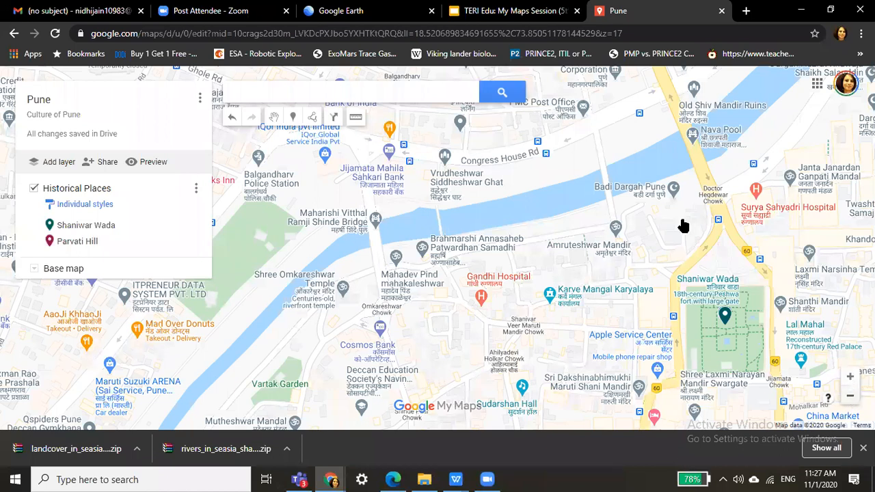
Zoom the map out over central Pune until Shaniwar Wada and Parvati Hill both show.
{"action": "scroll", "coordinate": [655, 255], "scroll_direction": "down", "scroll_amount": 3}
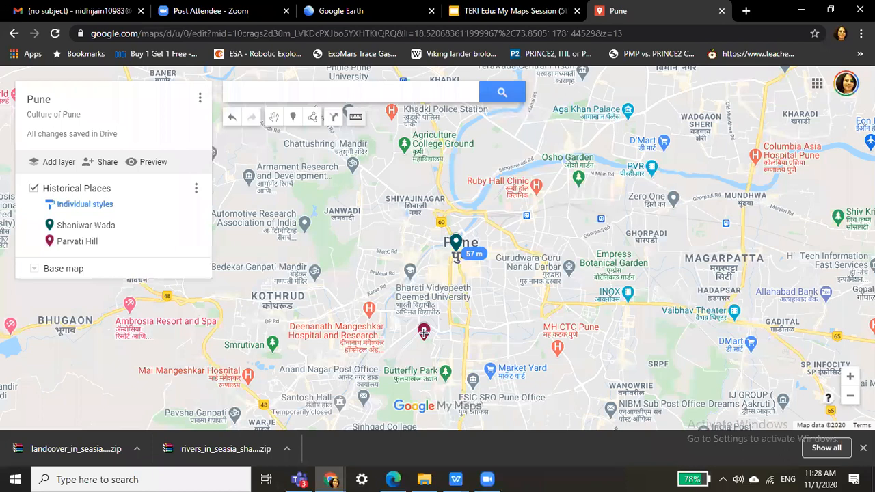
{"action": "left_click", "coordinate": [423, 333]}
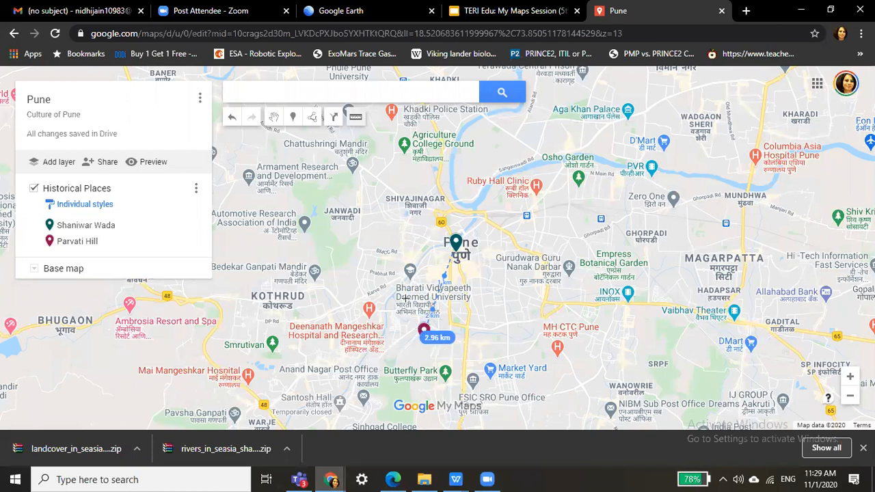
{"action": "left_click", "coordinate": [410, 252]}
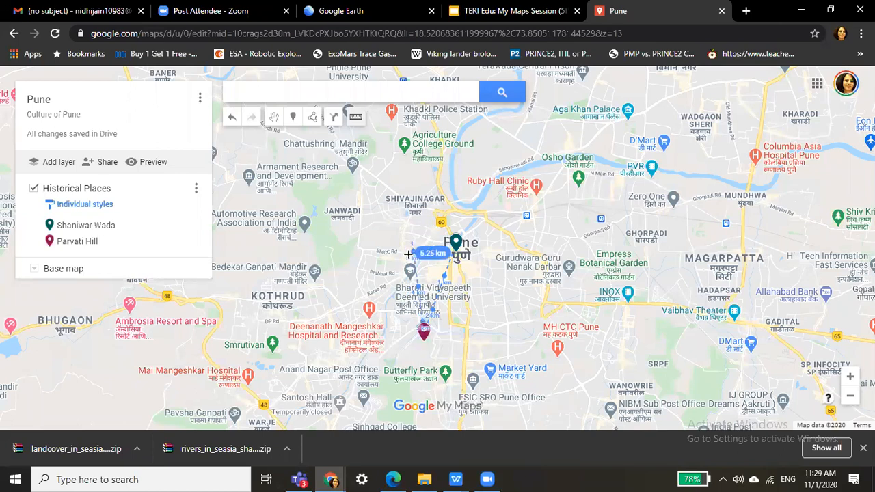
{"action": "left_click", "coordinate": [409, 205]}
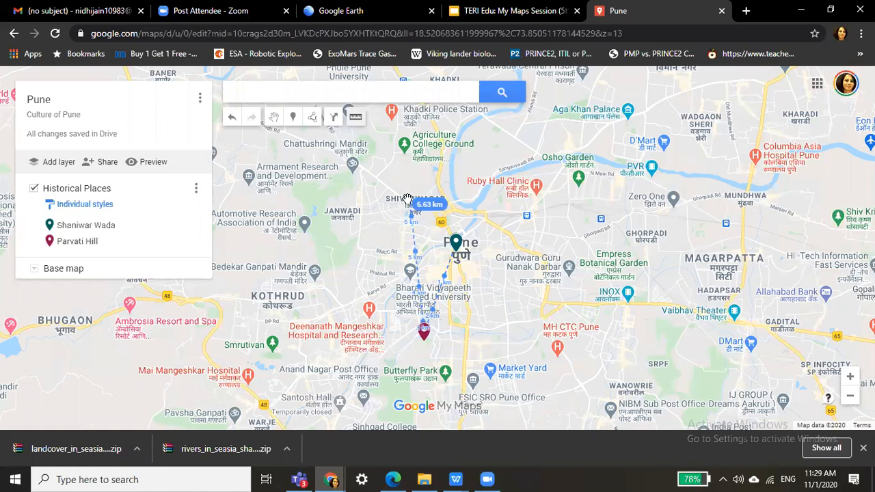
{"action": "left_click_drag", "start_coordinate": [407, 198], "coordinate": [410, 204]}
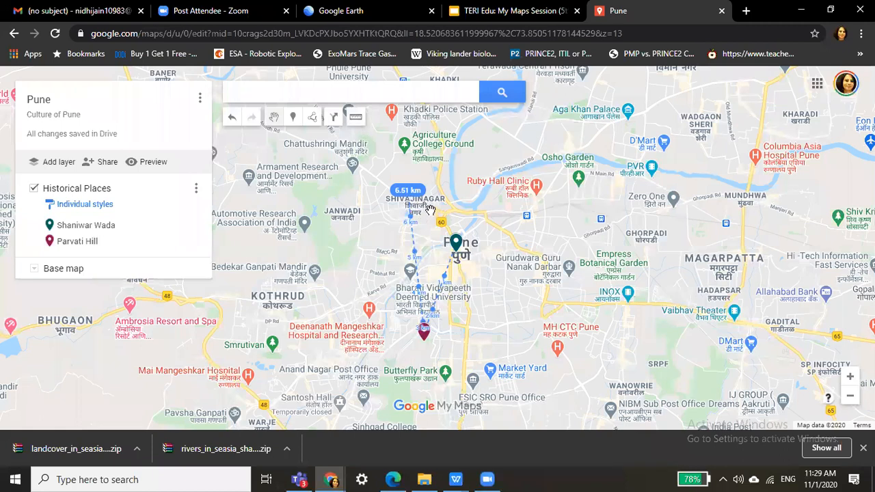
{"action": "left_click", "coordinate": [355, 119]}
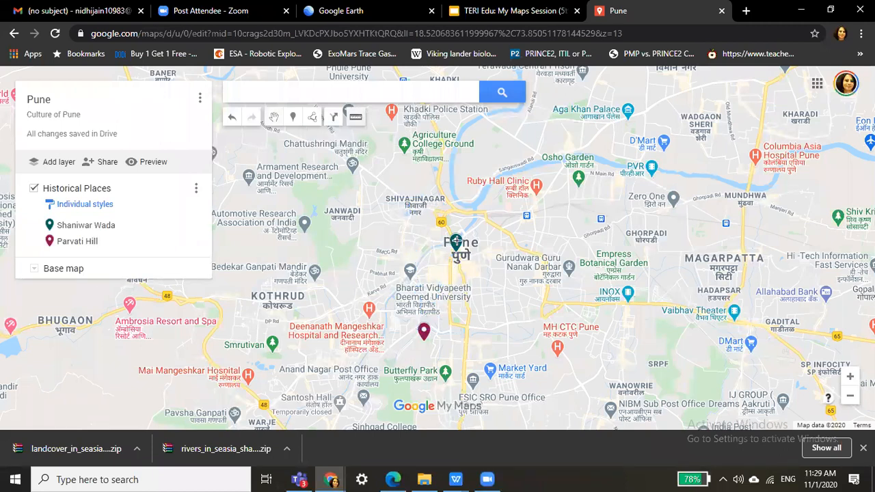
{"action": "left_click", "coordinate": [456, 240]}
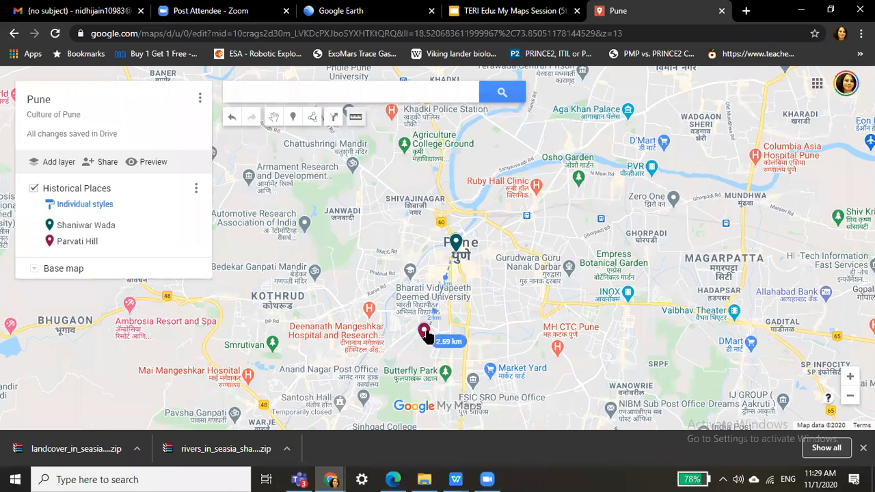
{"action": "left_click", "coordinate": [424, 332]}
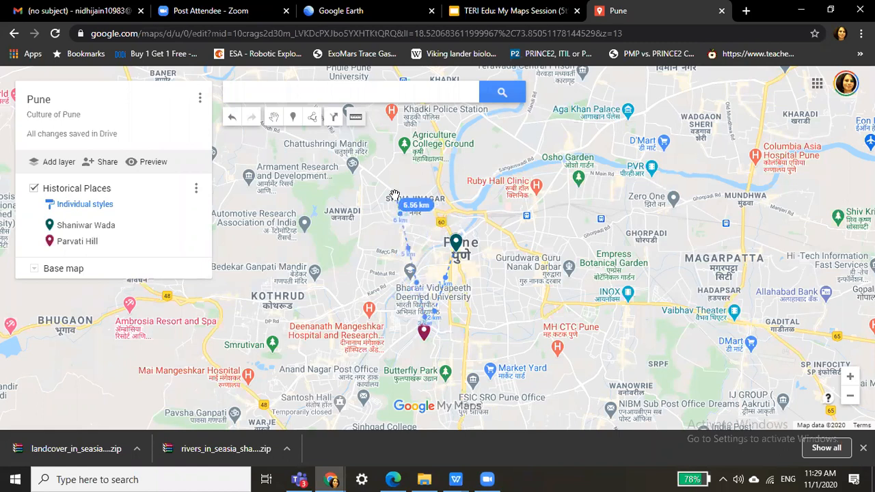
{"action": "double_click", "coordinate": [394, 195]}
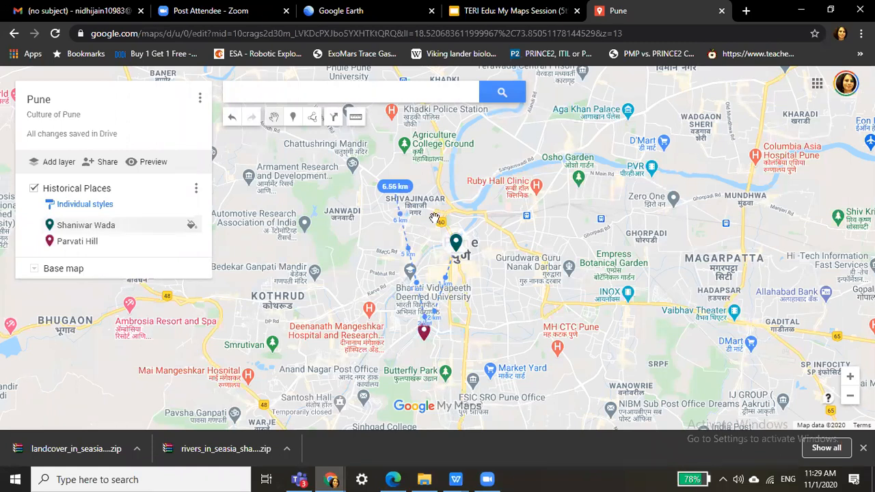
{"action": "left_click", "coordinate": [361, 123]}
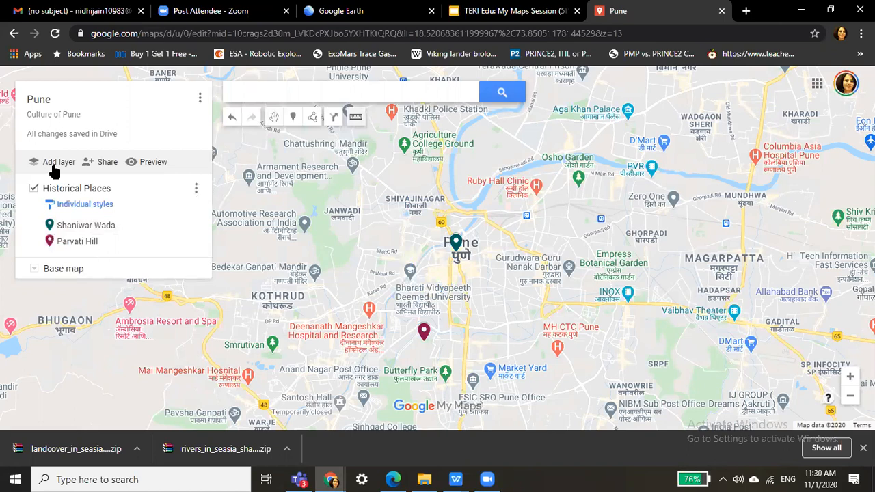
{"action": "left_click", "coordinate": [317, 90]}
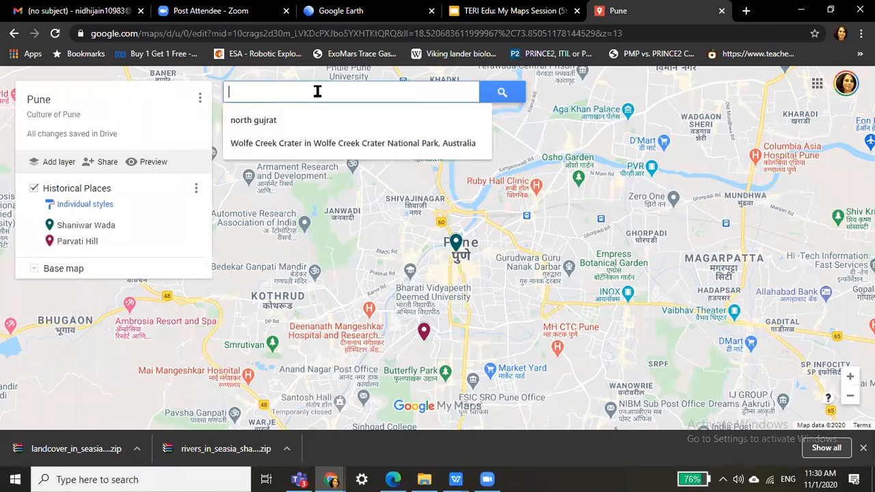
Search 'aga khan', add Aga Khan Palace to the map and colour its pin purple.
{"action": "type", "text": "a"}
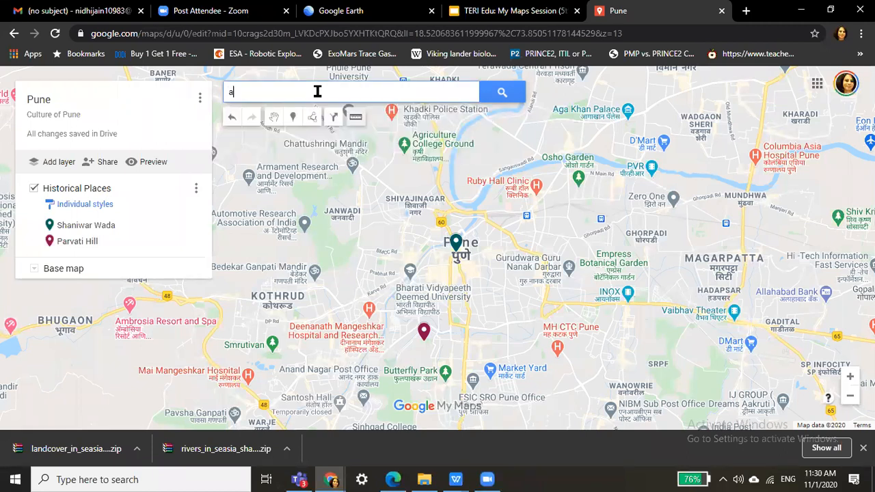
{"action": "type", "text": "ga khan"}
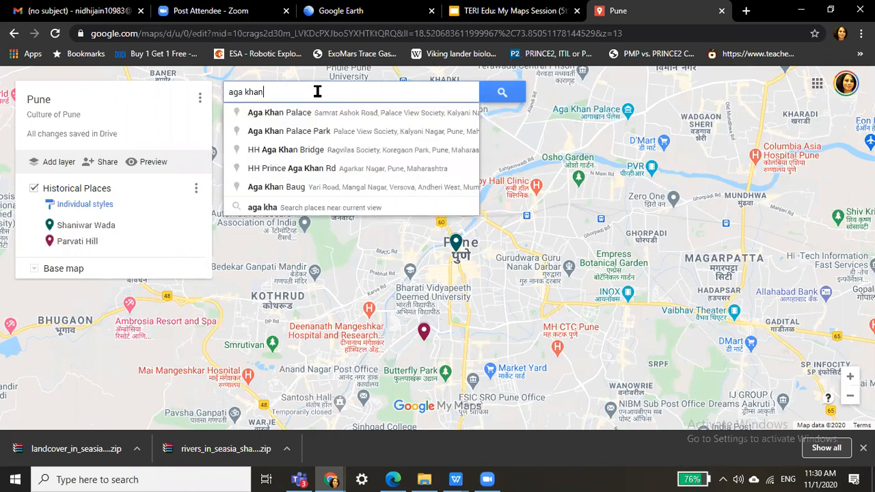
{"action": "key", "text": "ctrl+a"}
{"action": "key", "text": "BackSpace"}
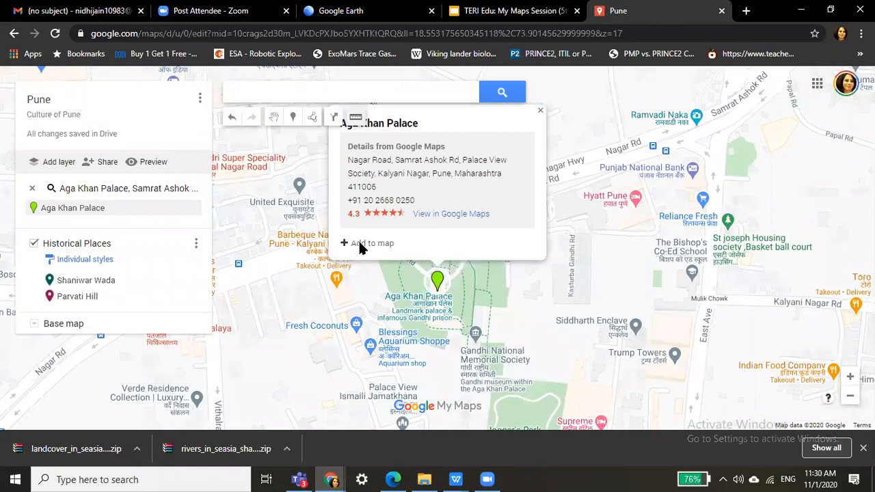
{"action": "left_click", "coordinate": [368, 244]}
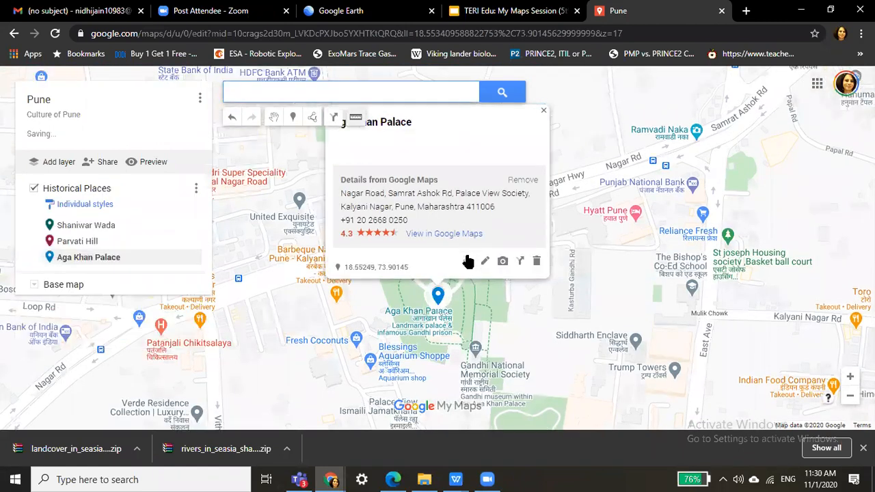
{"action": "left_click", "coordinate": [468, 262]}
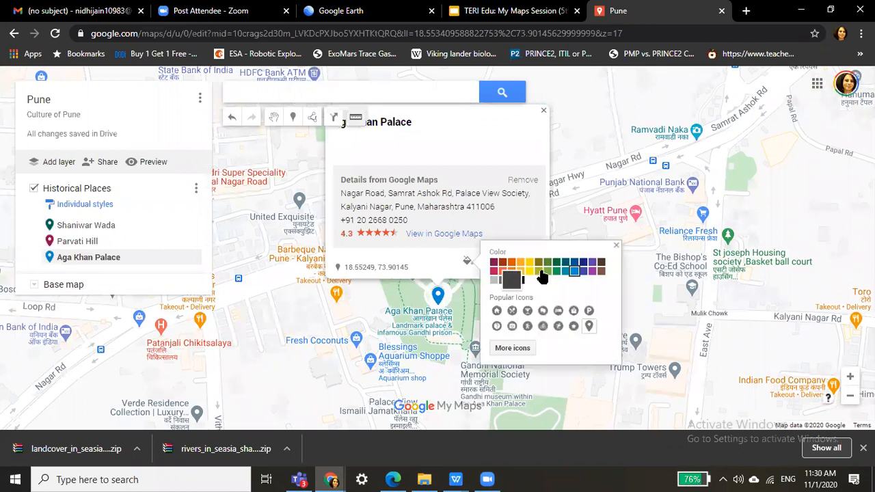
{"action": "left_click", "coordinate": [592, 263]}
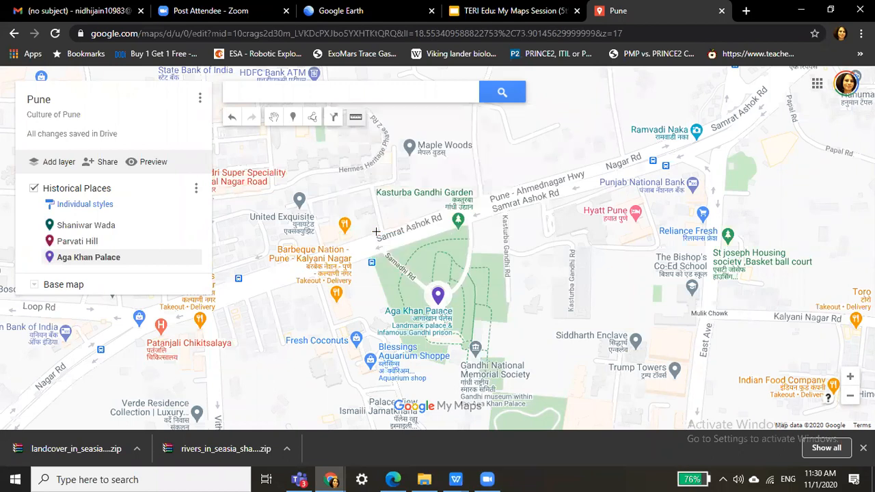
Zoom out from Aga Khan Palace until all three historical pins are visible.
{"action": "left_click", "coordinate": [850, 399]}
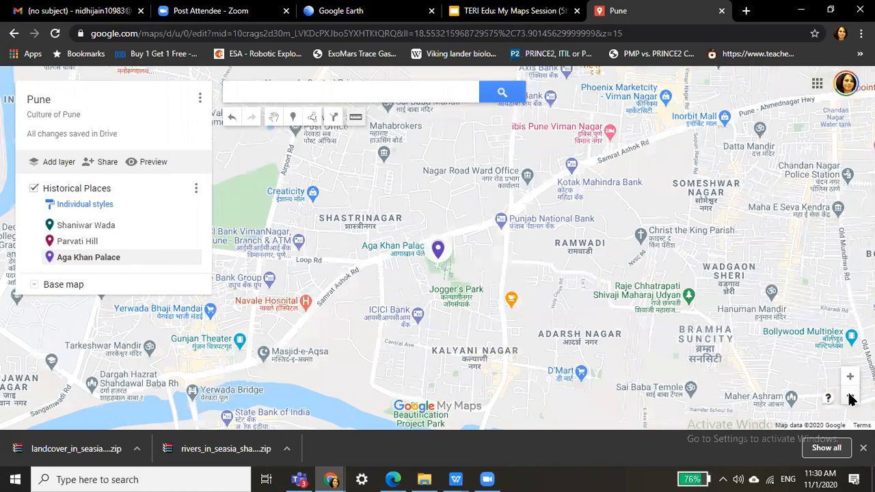
{"action": "left_click", "coordinate": [850, 398]}
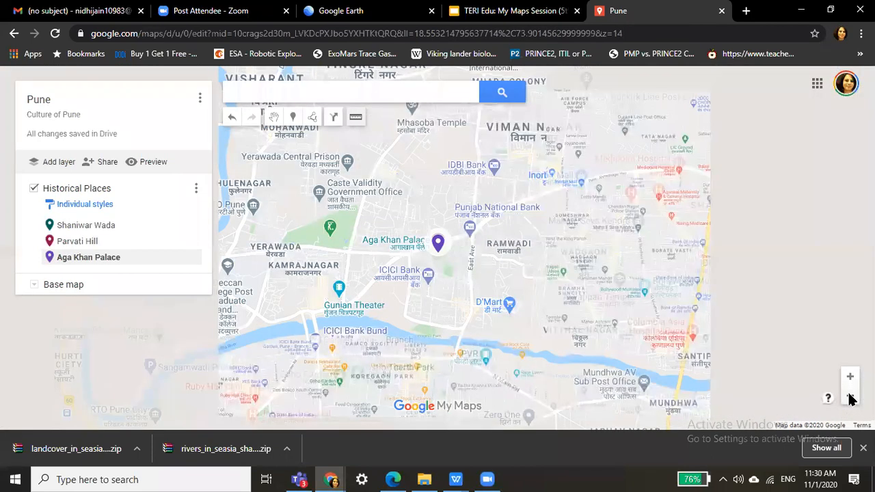
{"action": "left_click", "coordinate": [851, 398]}
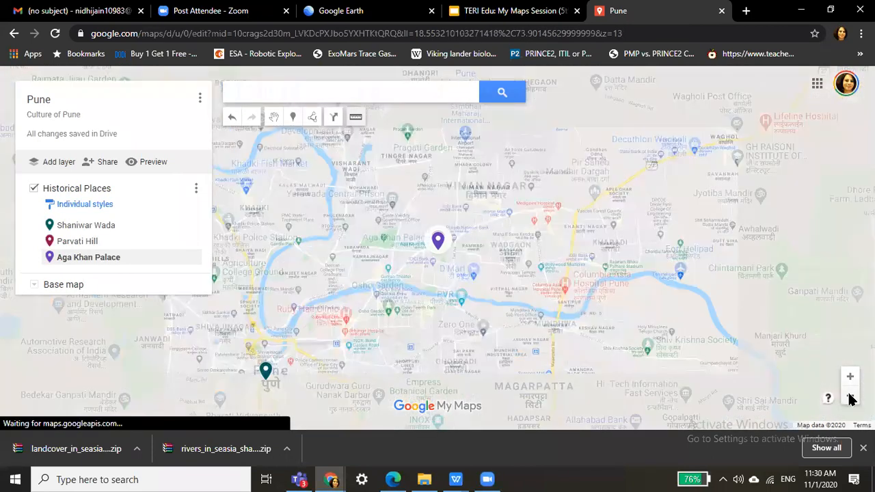
{"action": "left_click", "coordinate": [851, 398]}
{"action": "left_click", "coordinate": [850, 399]}
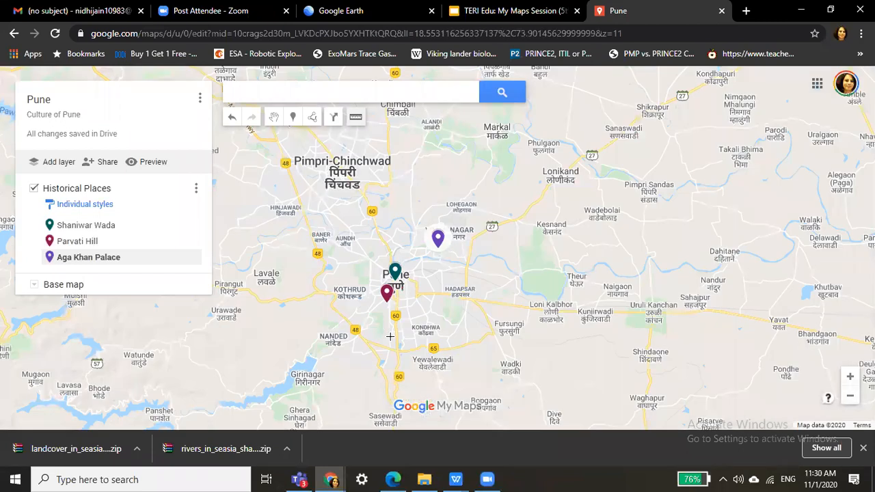
Measure a 22.3 km path from Aga Khan Palace to Shaniwar Wada and Parvati Hill, then clear it.
{"action": "left_click", "coordinate": [357, 120]}
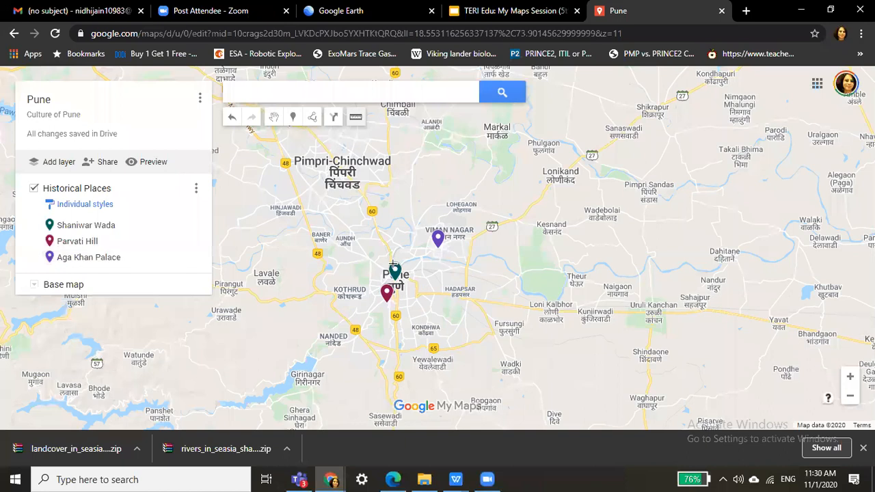
{"action": "left_click", "coordinate": [438, 236]}
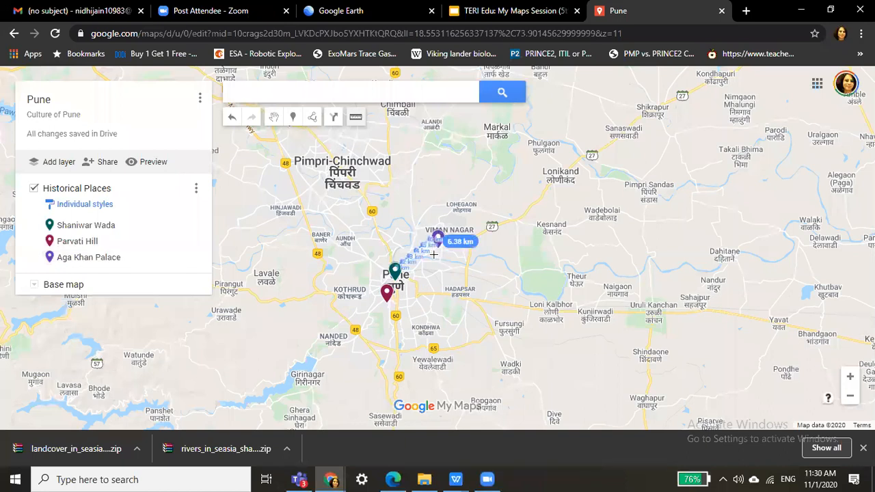
{"action": "left_click", "coordinate": [387, 301]}
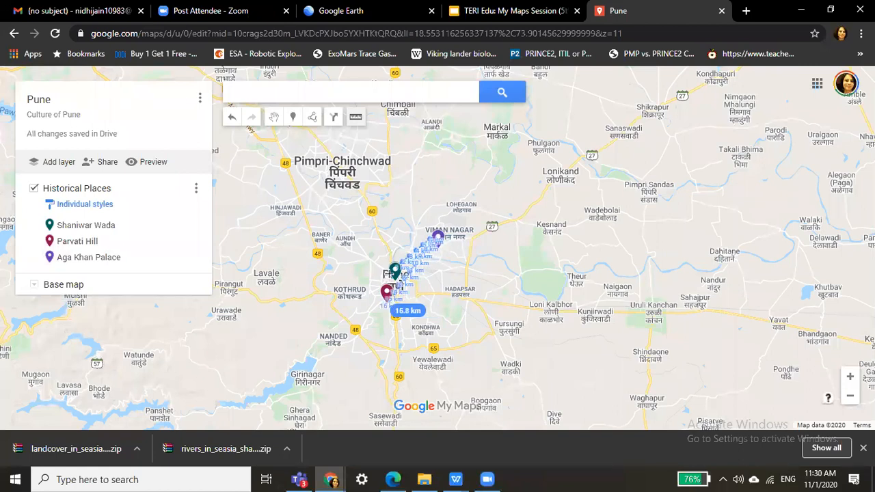
{"action": "left_click", "coordinate": [390, 276]}
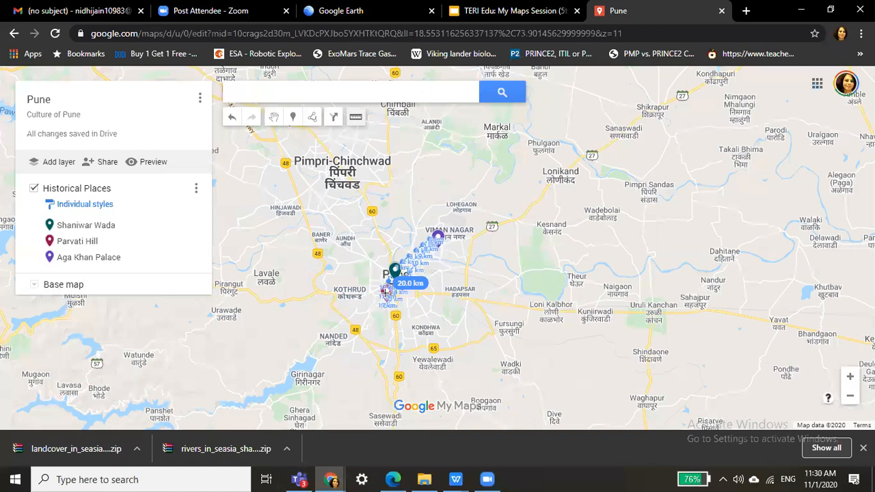
{"action": "left_click", "coordinate": [386, 293]}
{"action": "left_click", "coordinate": [387, 296]}
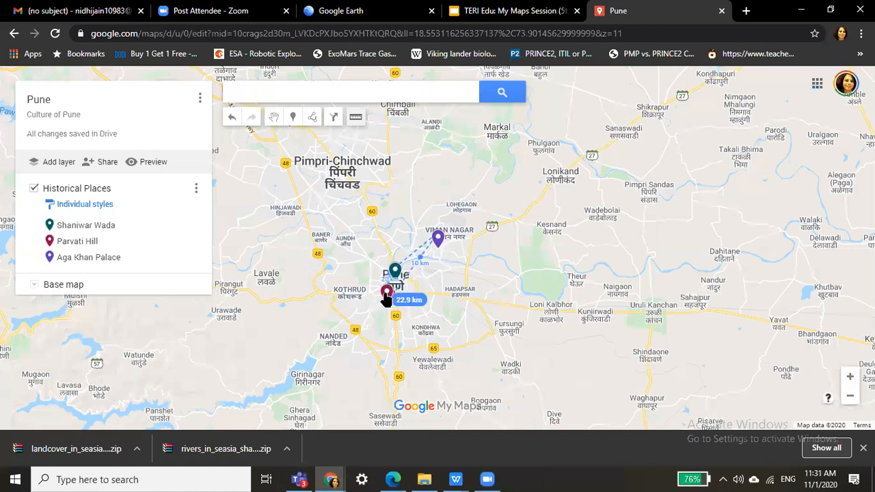
{"action": "left_click", "coordinate": [387, 296]}
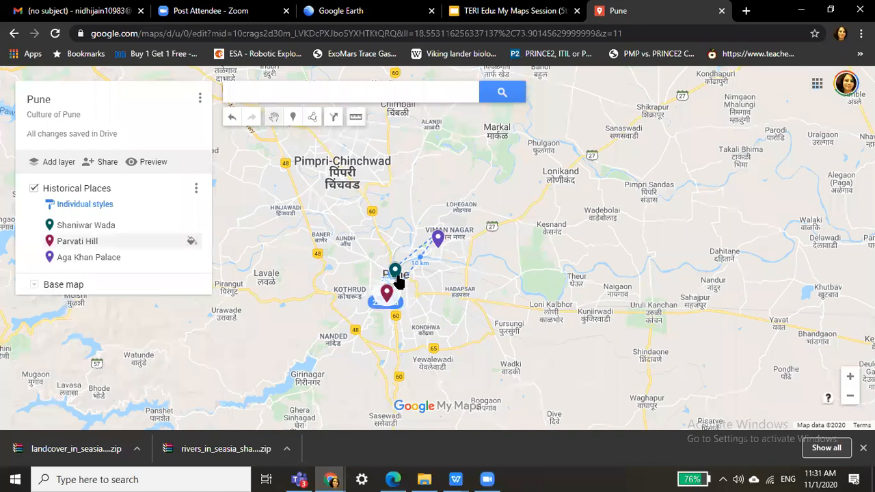
{"action": "left_click", "coordinate": [356, 117]}
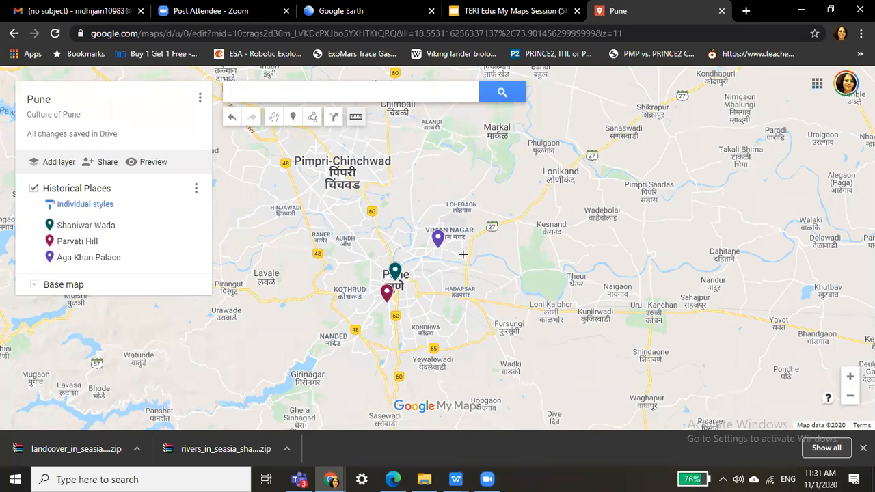
{"action": "left_click", "coordinate": [386, 87]}
Search 'loni' and add Loni Kalbhor to the Historical Places layer with a red pin.
{"action": "type", "text": "lo"}
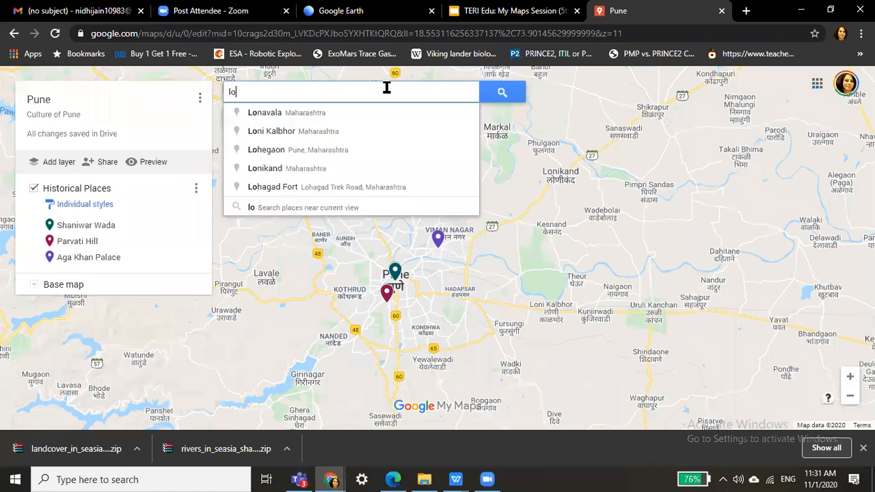
{"action": "type", "text": "ni"}
{"action": "left_click", "coordinate": [328, 118]}
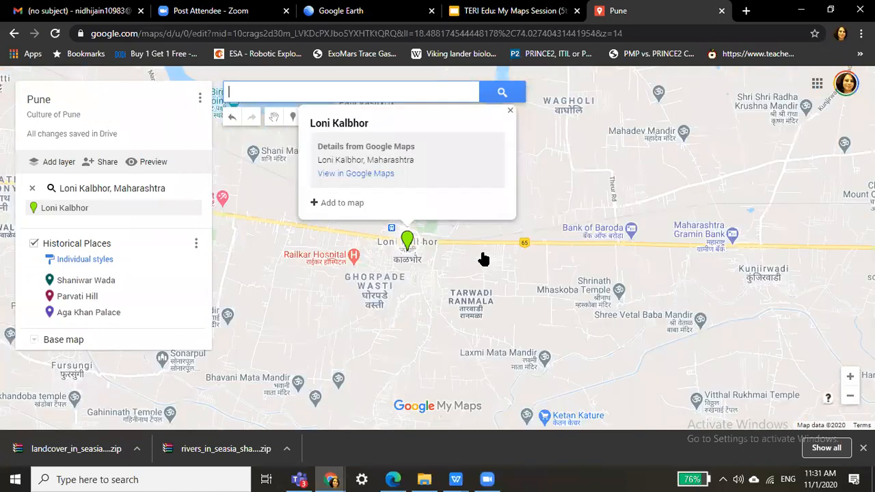
{"action": "left_click", "coordinate": [342, 202]}
{"action": "left_click", "coordinate": [470, 240]}
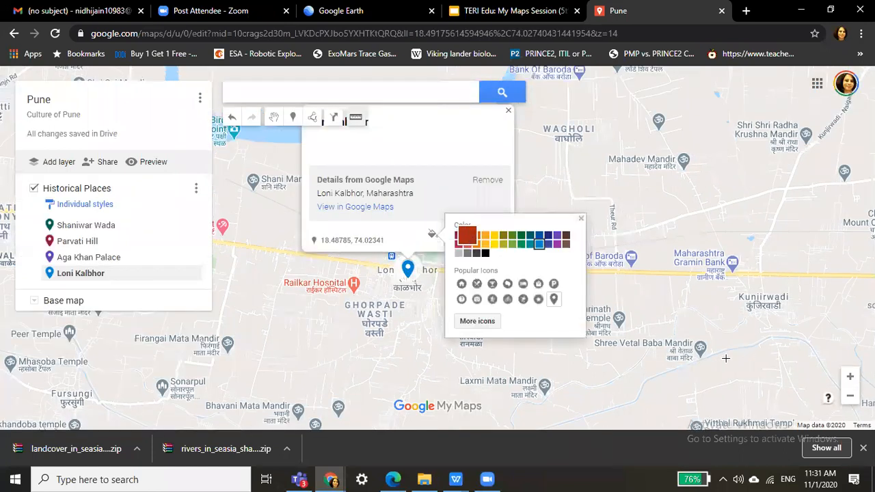
Close the Loni Kalbhor card and zoom out to show all four places.
{"action": "left_click", "coordinate": [355, 120]}
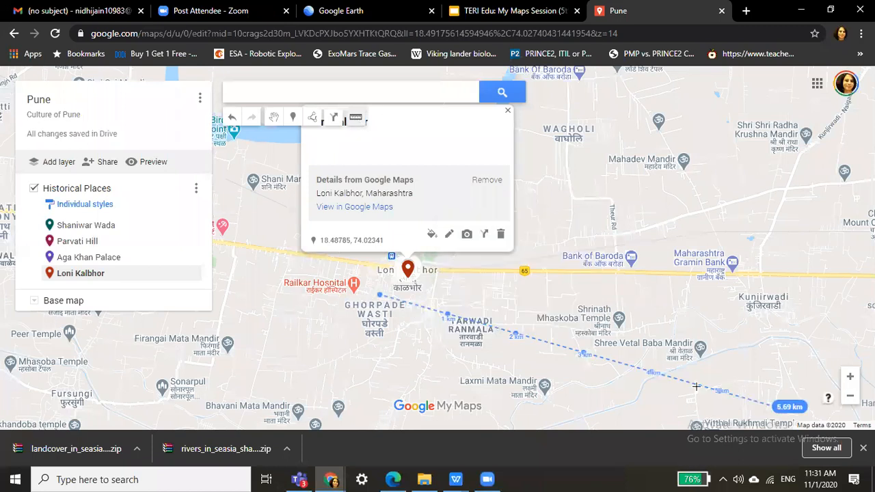
{"action": "key", "text": "Escape"}
{"action": "key", "text": "Escape"}
{"action": "left_click", "coordinate": [849, 399]}
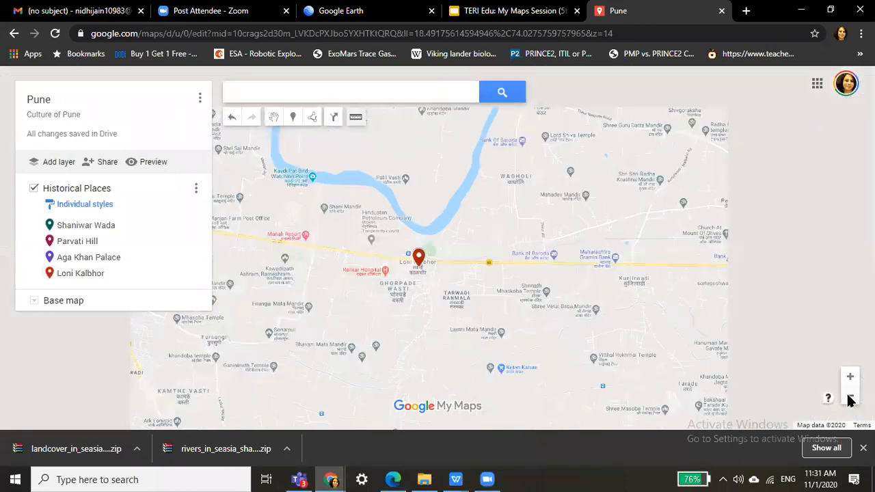
{"action": "left_click", "coordinate": [850, 397]}
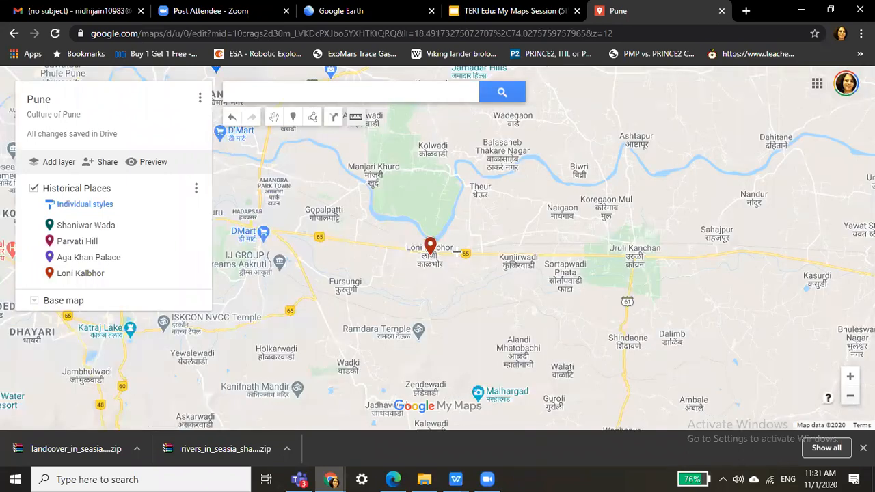
{"action": "left_click", "coordinate": [849, 397]}
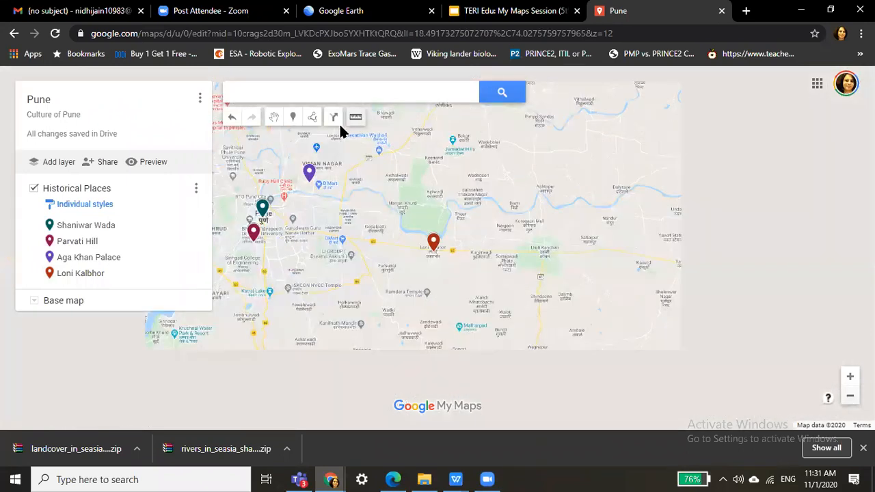
Measure a path from Aga Khan Palace through Loni Kalbhor and Parvati Hill to Shaniwar Wada.
{"action": "left_click", "coordinate": [355, 120]}
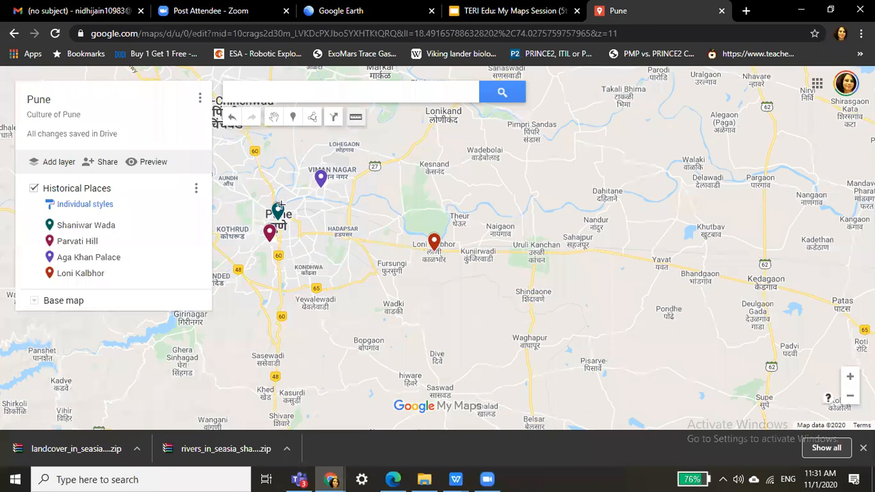
{"action": "left_click", "coordinate": [319, 180]}
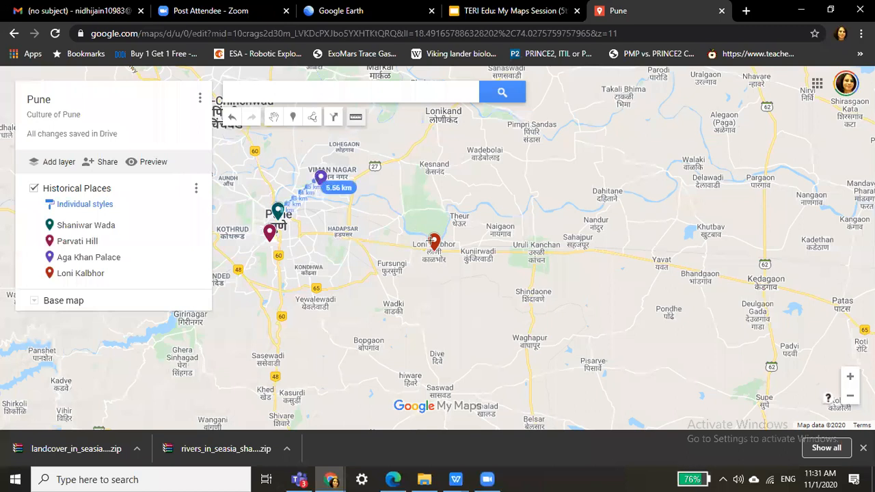
{"action": "left_click", "coordinate": [434, 242]}
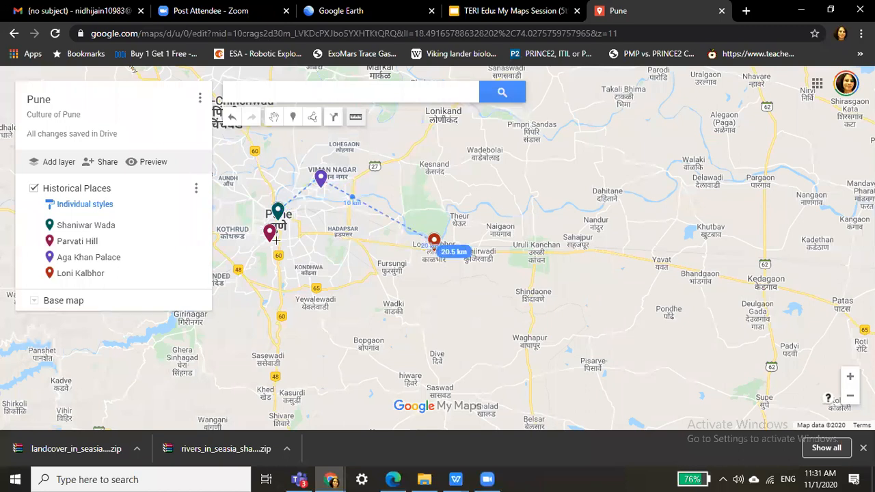
{"action": "left_click", "coordinate": [270, 243]}
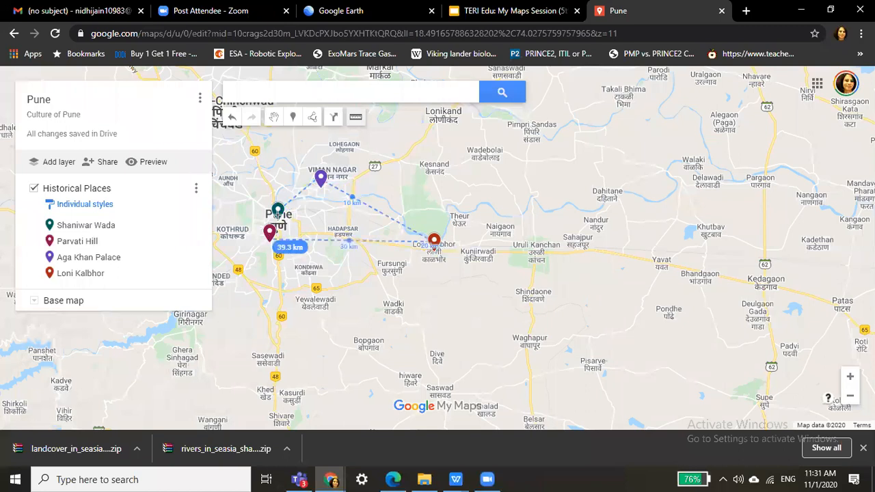
{"action": "left_click", "coordinate": [278, 216]}
{"action": "left_click", "coordinate": [278, 217]}
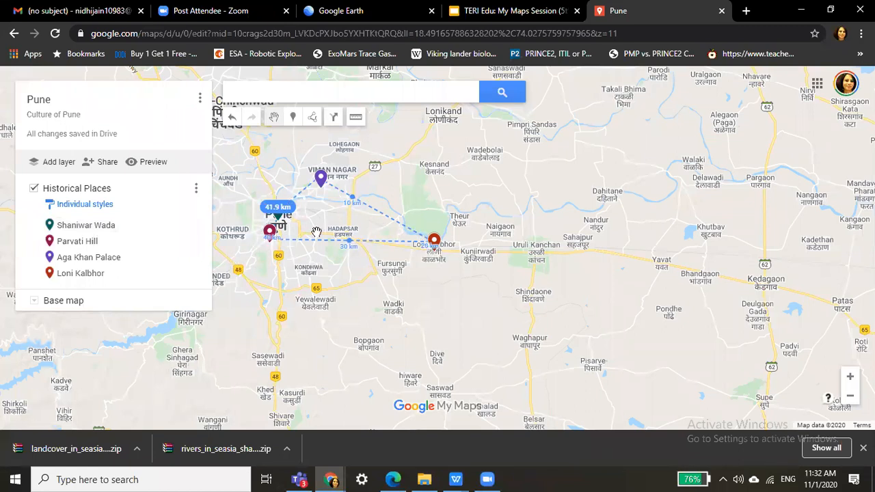
Redo the measurement as a closed area: 46.0 km perimeter enclosing 75.1 km².
{"action": "left_click", "coordinate": [357, 120]}
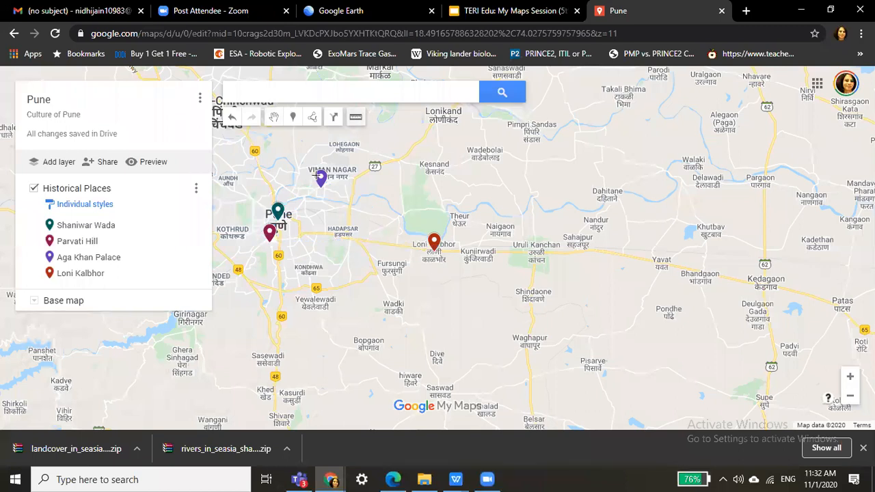
{"action": "left_click", "coordinate": [318, 177]}
{"action": "left_click", "coordinate": [435, 242]}
{"action": "double_click", "coordinate": [268, 237]}
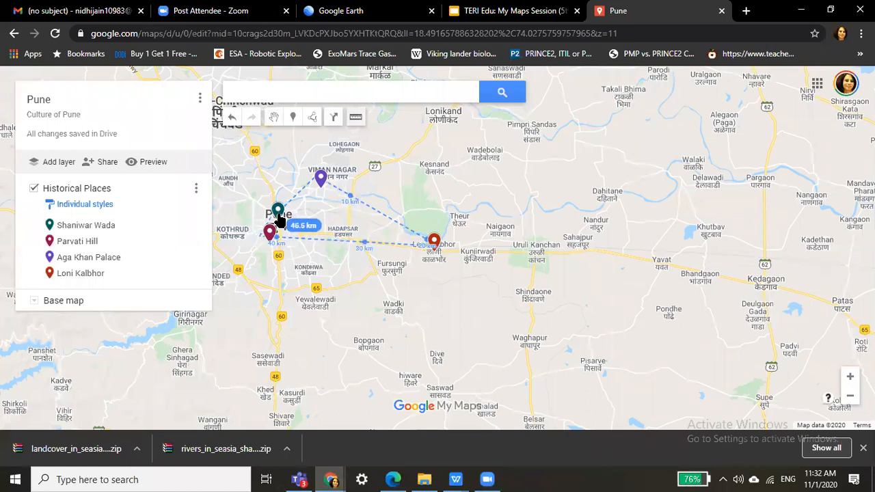
{"action": "left_click", "coordinate": [279, 219]}
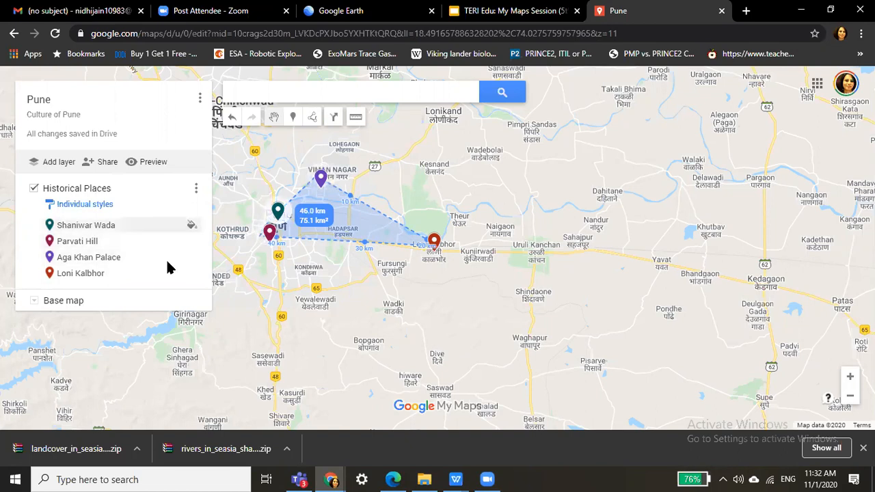
{"action": "left_click", "coordinate": [59, 170]}
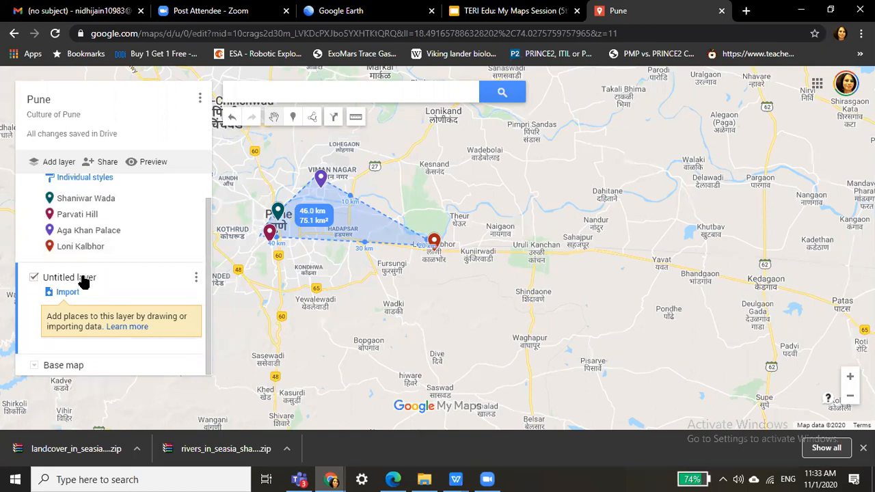
Rename the new Untitled layer to 'Food'.
{"action": "left_click", "coordinate": [82, 279]}
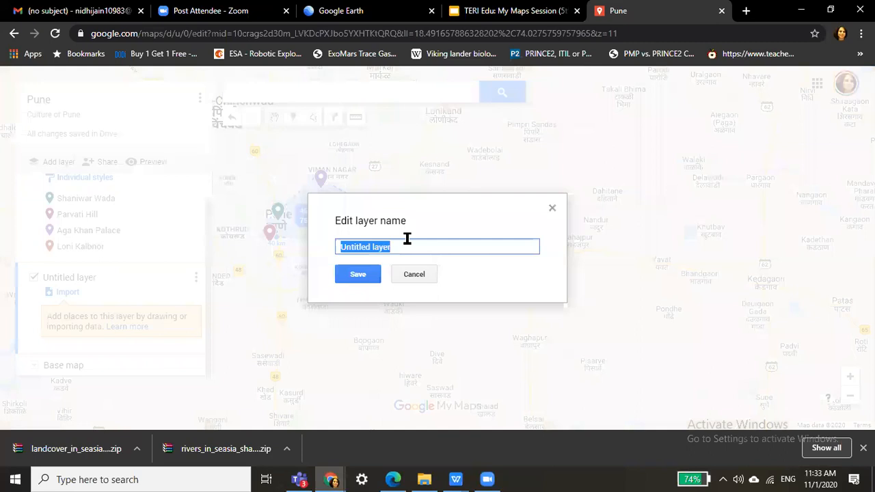
{"action": "type", "text": "Food"}
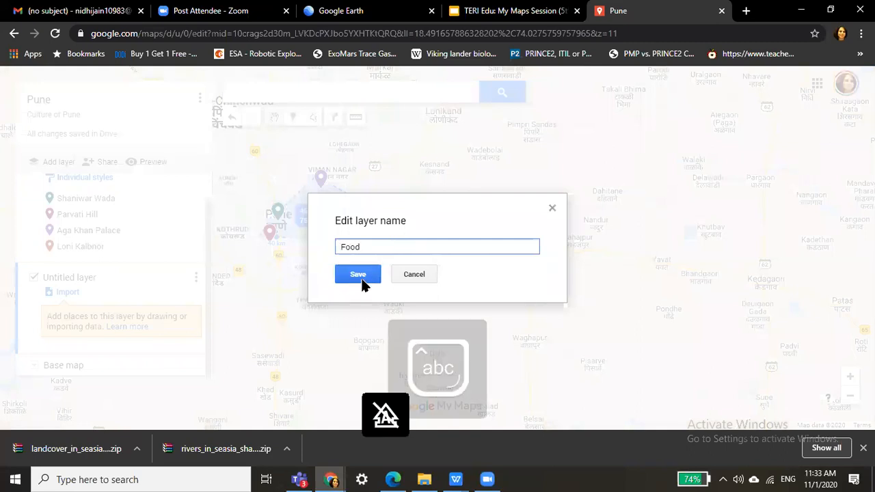
{"action": "left_click", "coordinate": [363, 279]}
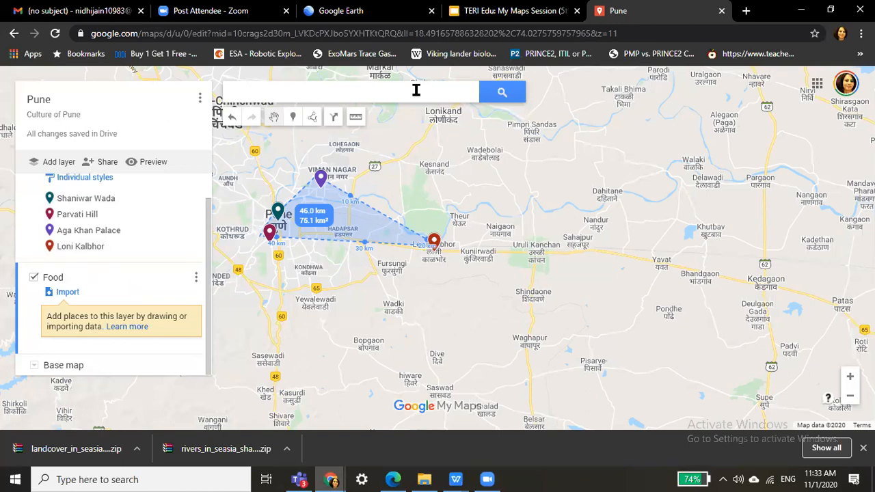
Search 'sukanta' and add the Sukanta Thali restaurant to the Food layer.
{"action": "left_click", "coordinate": [415, 91]}
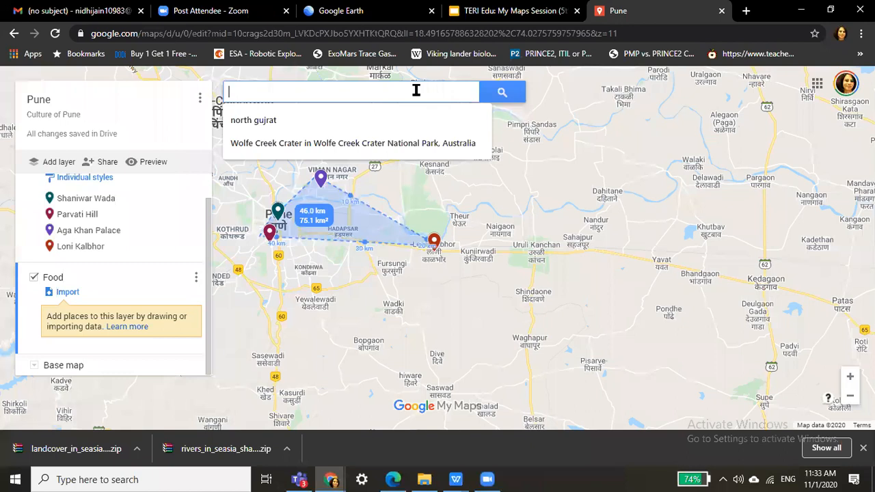
{"action": "type", "text": "sukanta"}
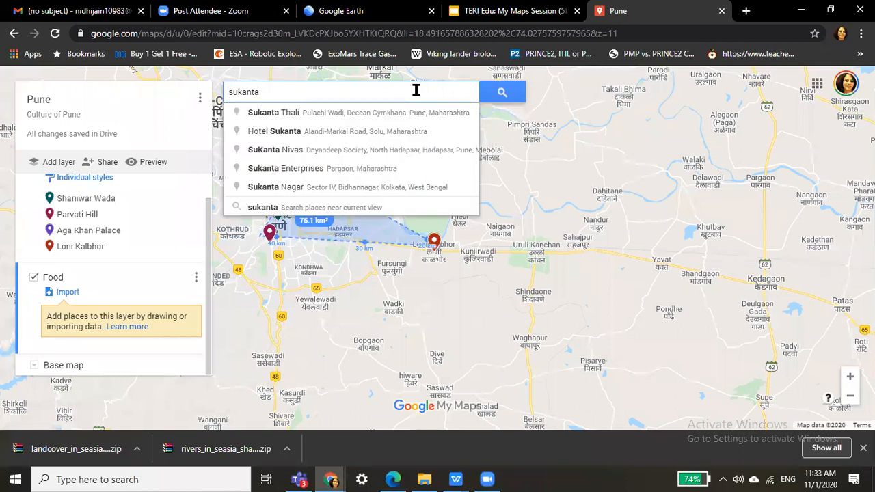
{"action": "key", "text": "ctrl+a"}
{"action": "key", "text": "BackSpace"}
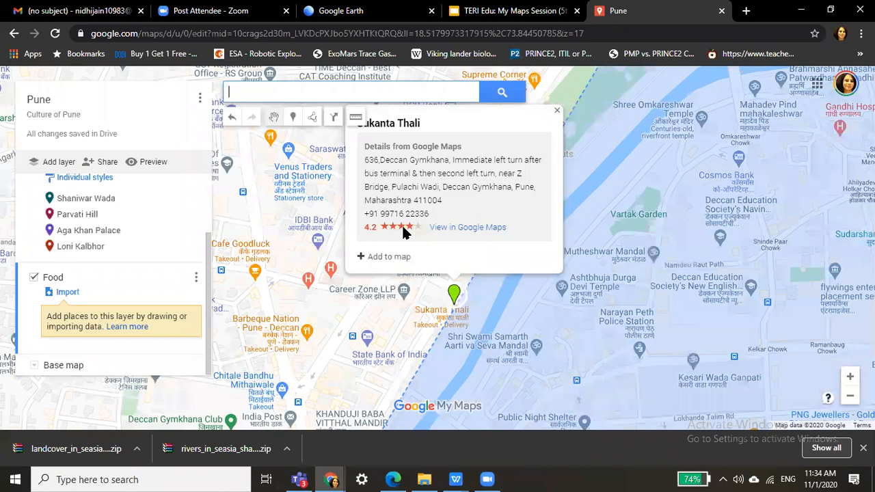
{"action": "left_click", "coordinate": [393, 257]}
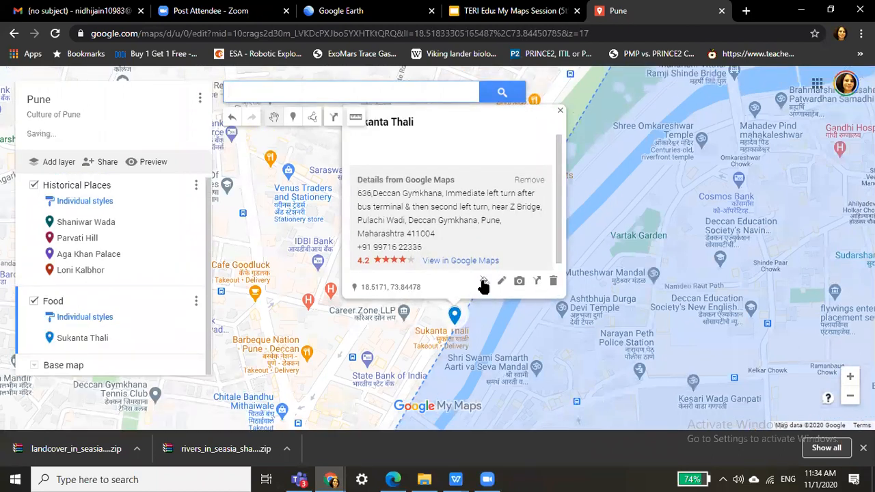
Make the Sukanta Thali pin green, attach a web-searched 'sukanta thali' photo, and save it.
{"action": "left_click", "coordinate": [484, 280]}
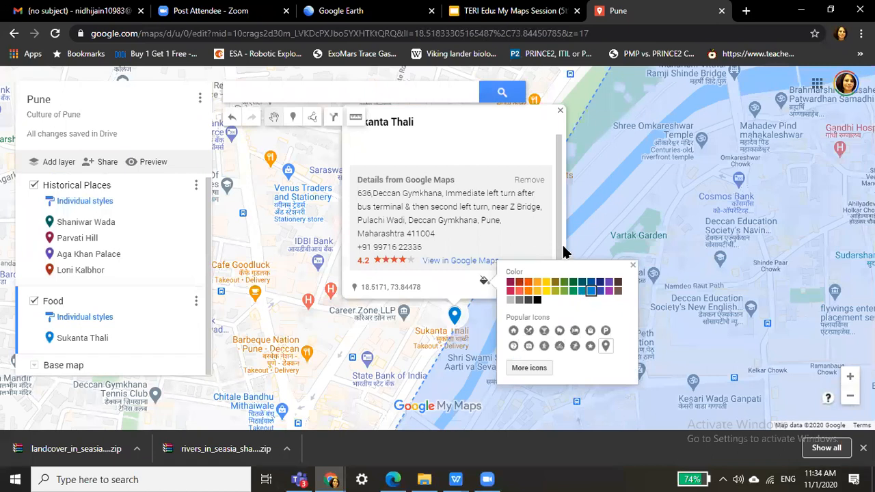
{"action": "left_click", "coordinate": [572, 291]}
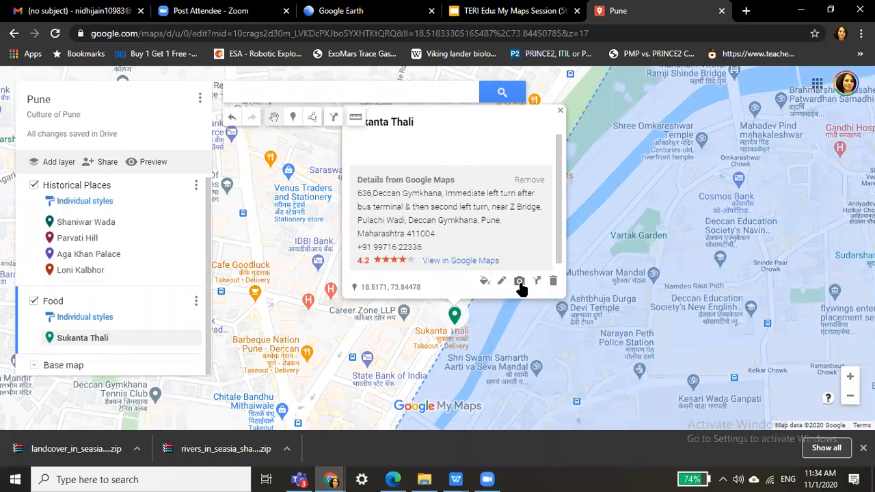
{"action": "left_click", "coordinate": [518, 281]}
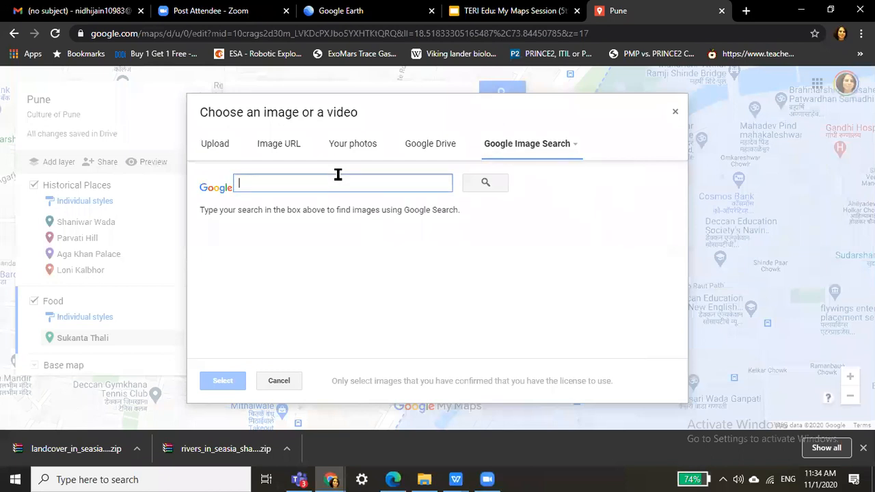
{"action": "type", "text": "sukanta thali"}
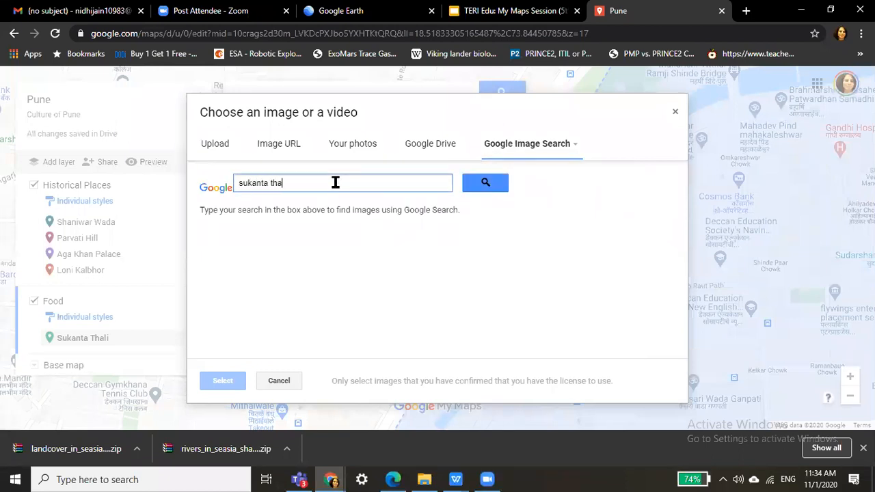
{"action": "left_click", "coordinate": [484, 184]}
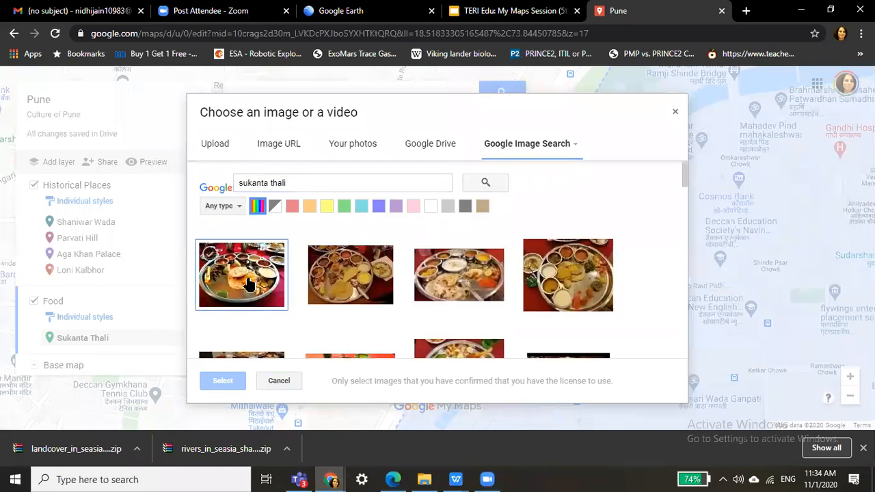
{"action": "left_click", "coordinate": [249, 285]}
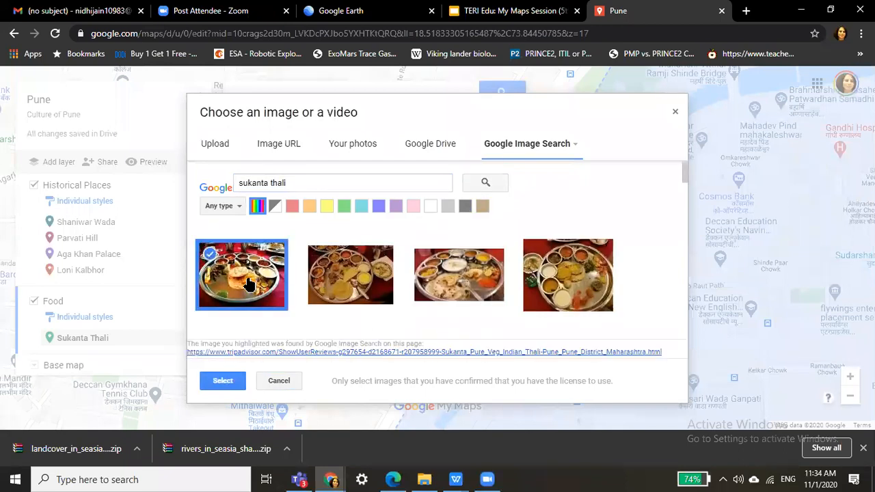
{"action": "left_click", "coordinate": [223, 381]}
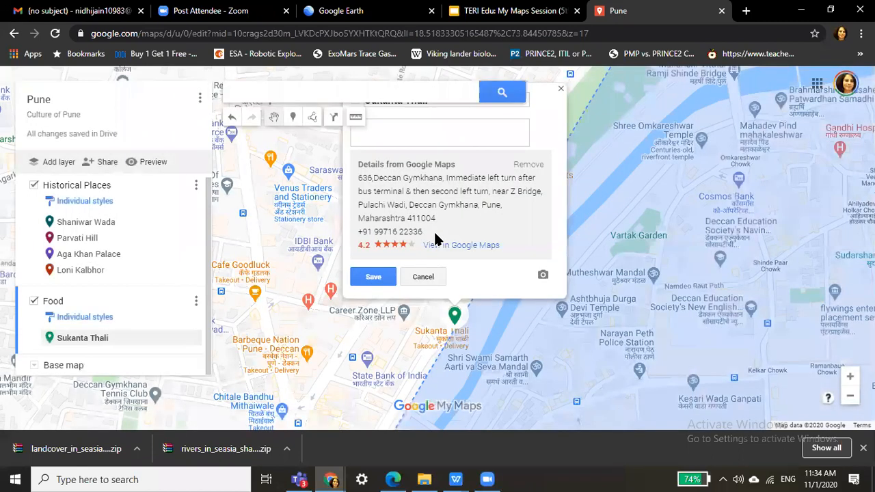
{"action": "left_click", "coordinate": [369, 286]}
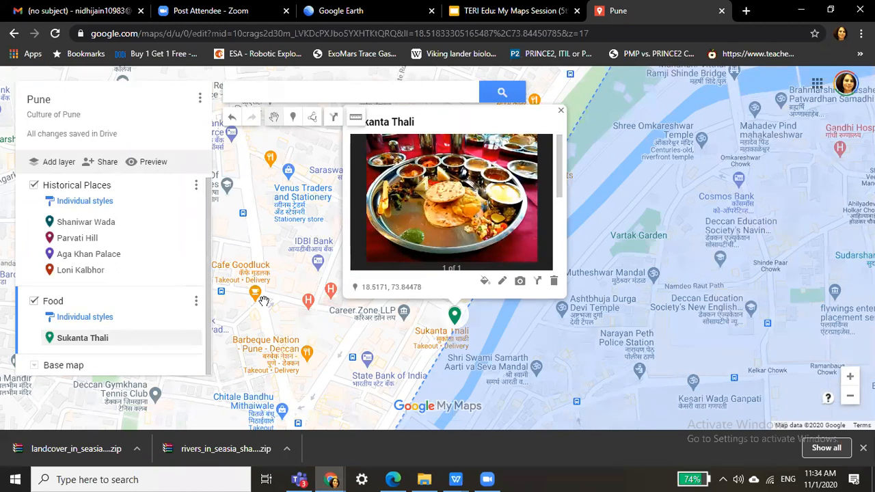
Close the Sukanta Thali info card and put the cursor in the map search box.
{"action": "left_click", "coordinate": [576, 183]}
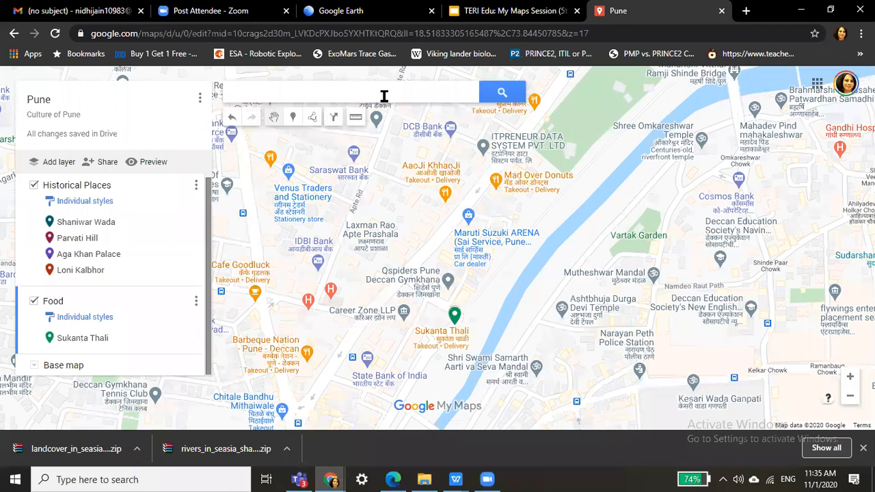
{"action": "left_click", "coordinate": [384, 97]}
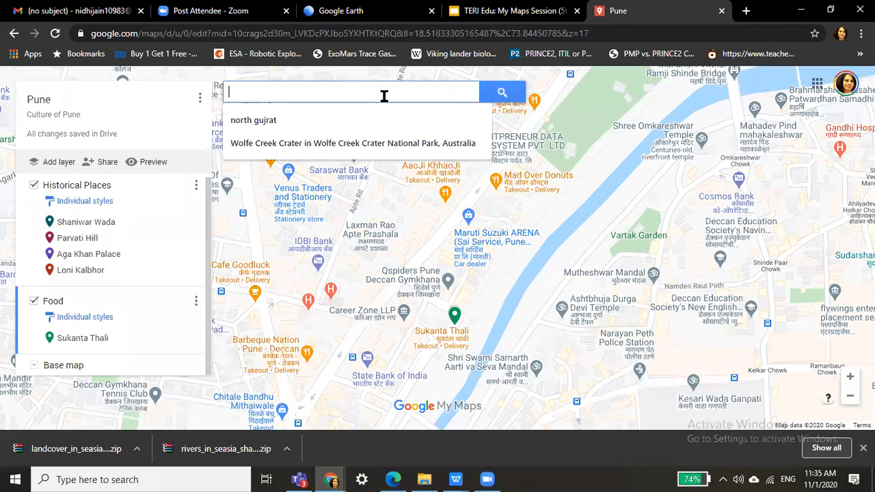
Search 'district institute of education and training nashik', then refine the search toward Gangapur and zoom out.
{"action": "type", "text": "district institute of educa"}
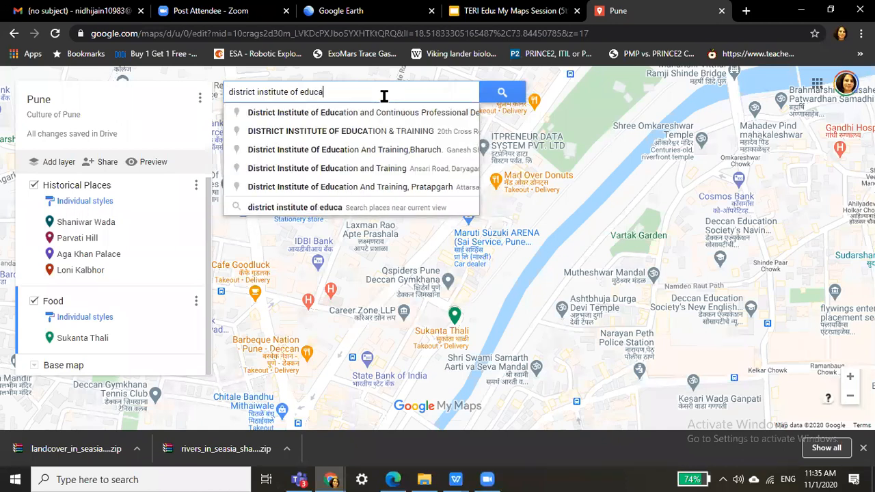
{"action": "type", "text": "tion "}
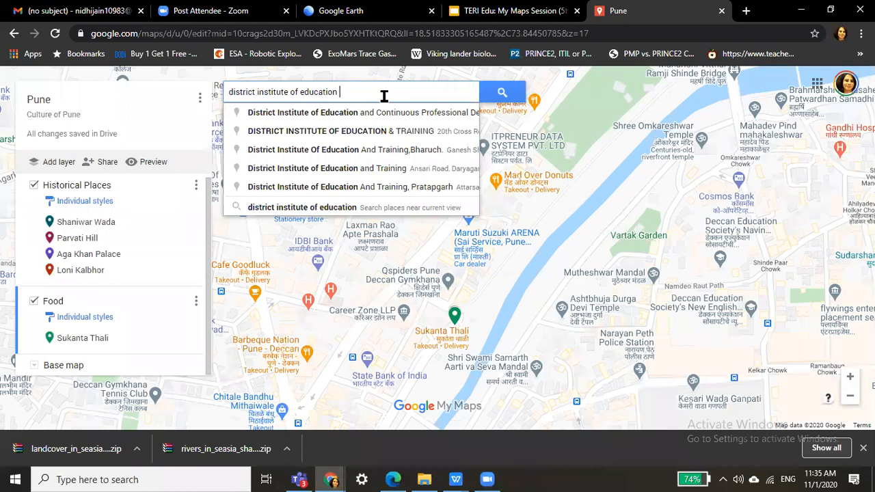
{"action": "type", "text": "and t"}
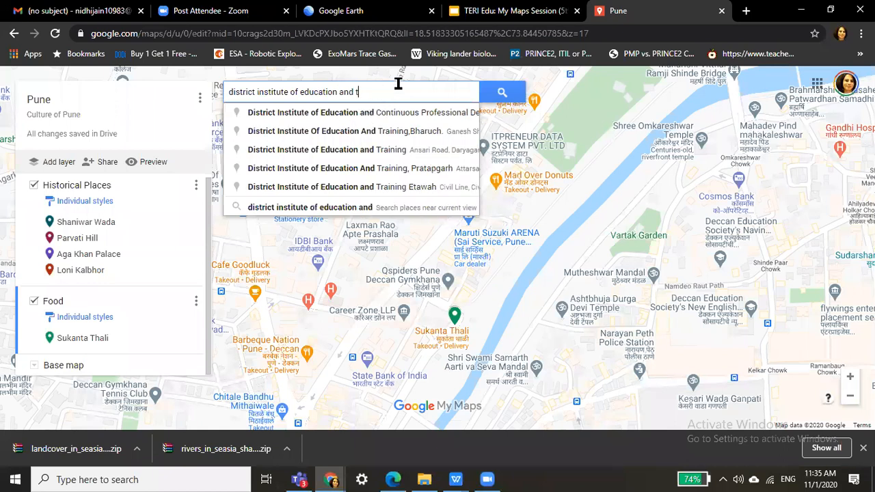
{"action": "type", "text": "raining nashik"}
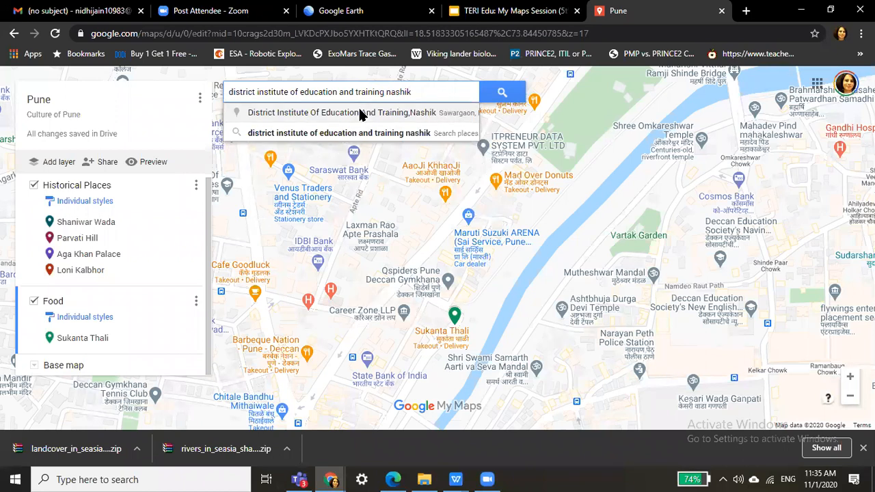
{"action": "left_click", "coordinate": [360, 114]}
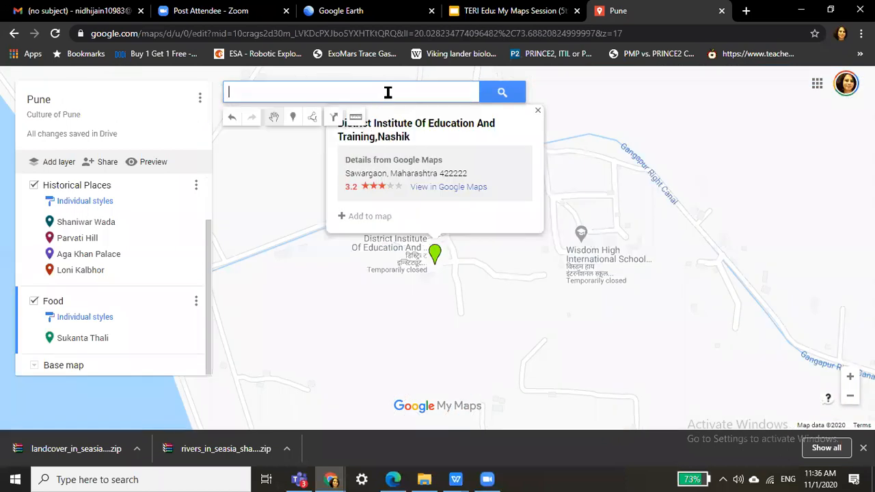
{"action": "key", "text": "Caps_Lock"}
{"action": "type", "text": "D"}
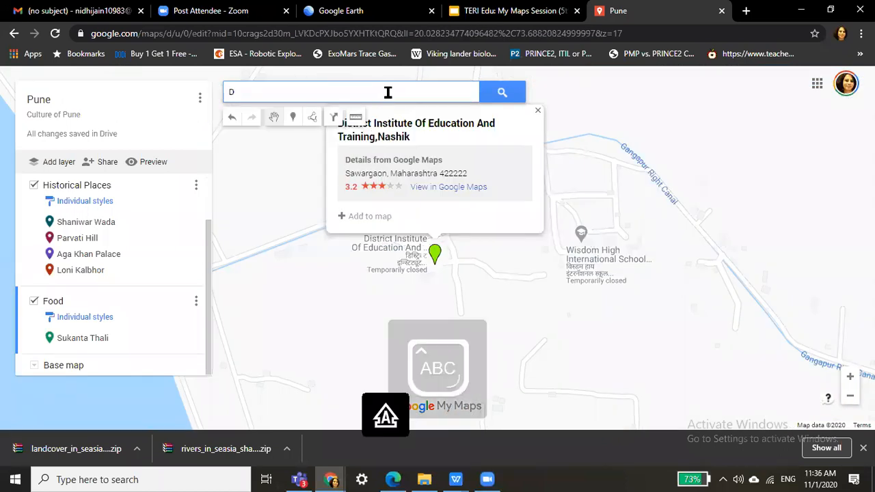
{"action": "key", "text": "Caps_Lock"}
{"action": "type", "text": "istr"}
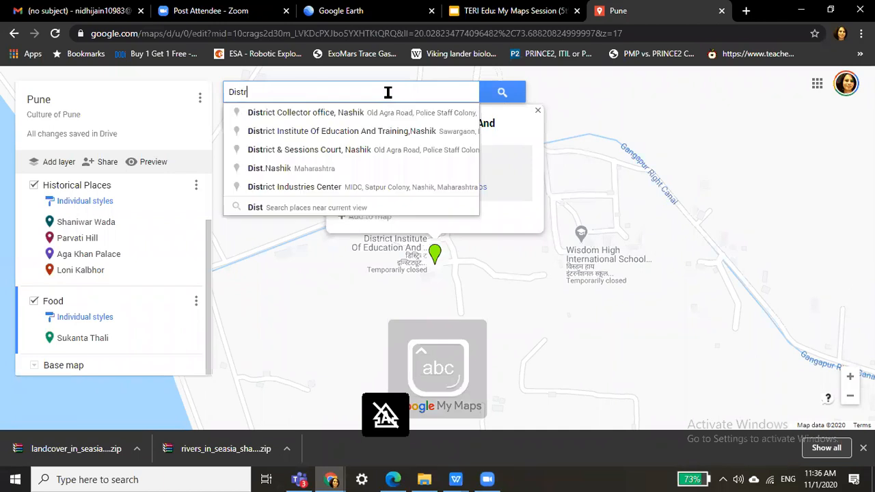
{"action": "type", "text": "ict in"}
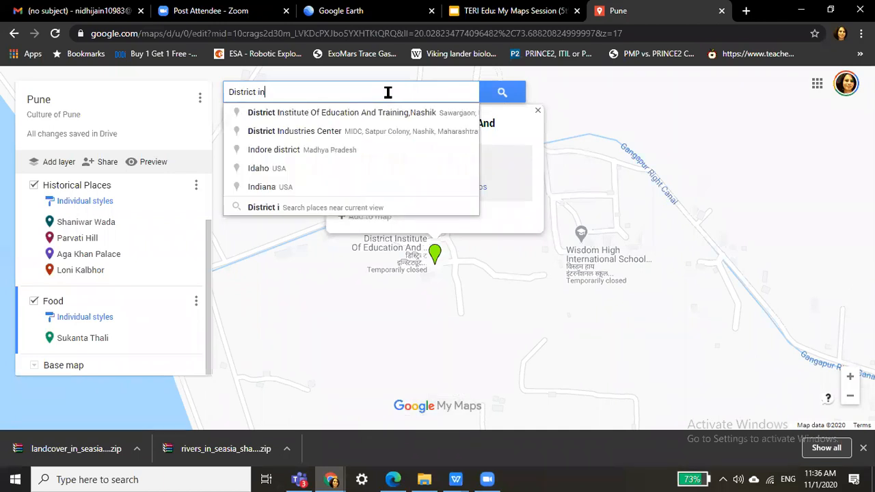
{"action": "type", "text": "stitute "}
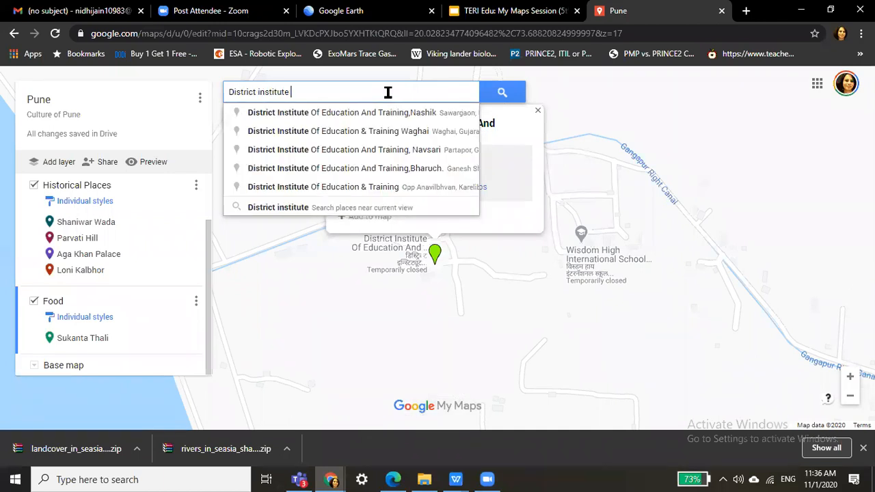
{"action": "type", "text": "of"}
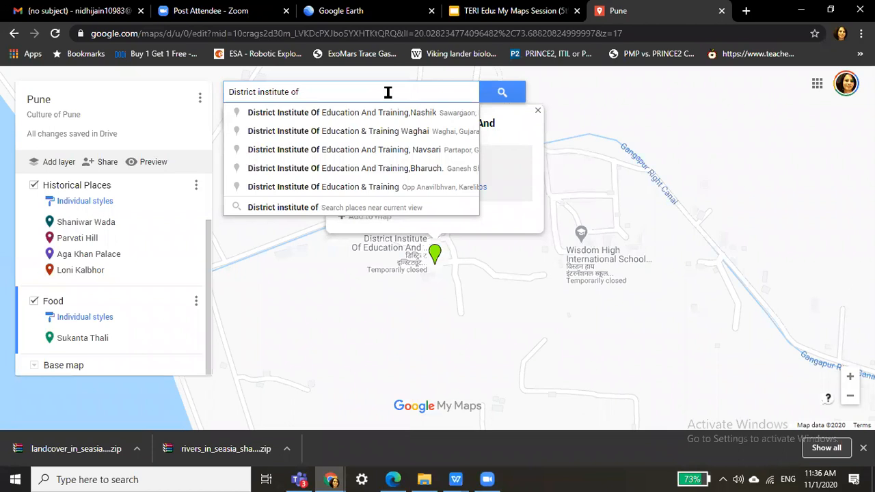
{"action": "type", "text": " education"}
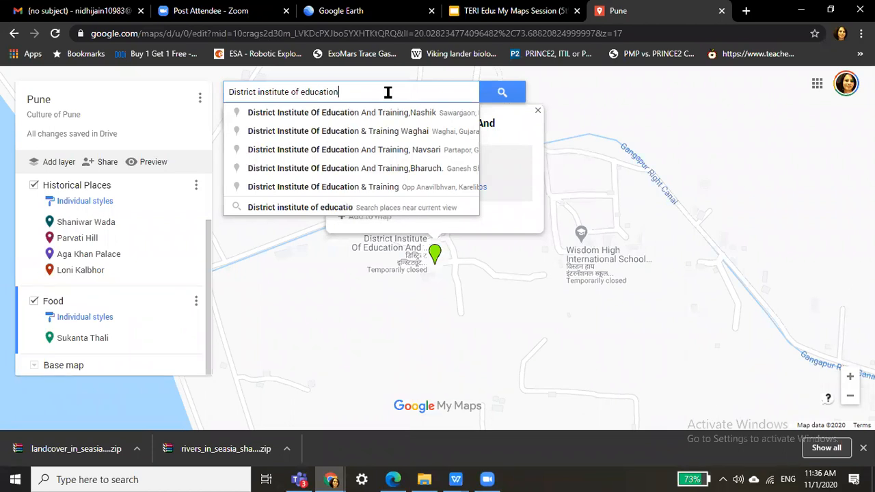
{"action": "type", "text": " and trai"}
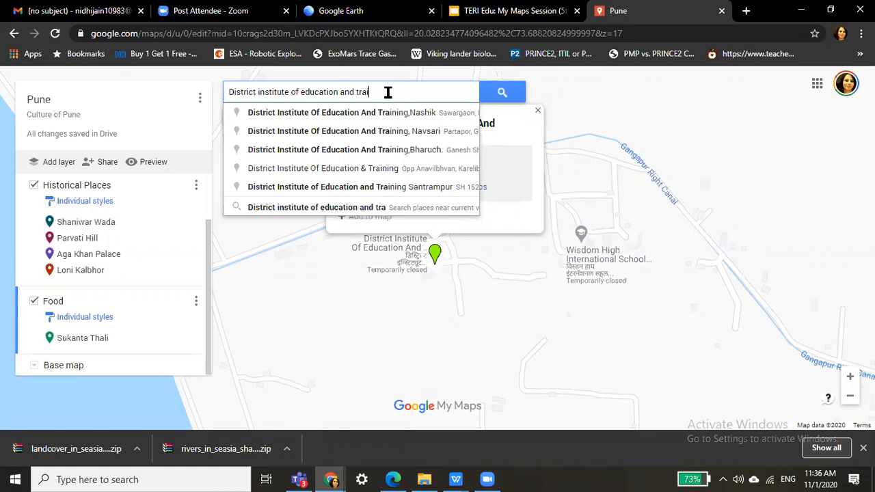
{"action": "type", "text": "ning"}
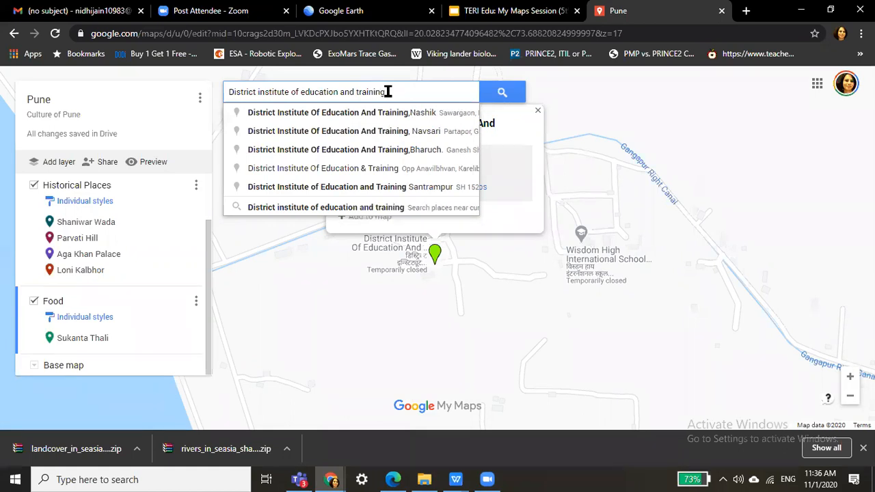
{"action": "type", "text": " ga"}
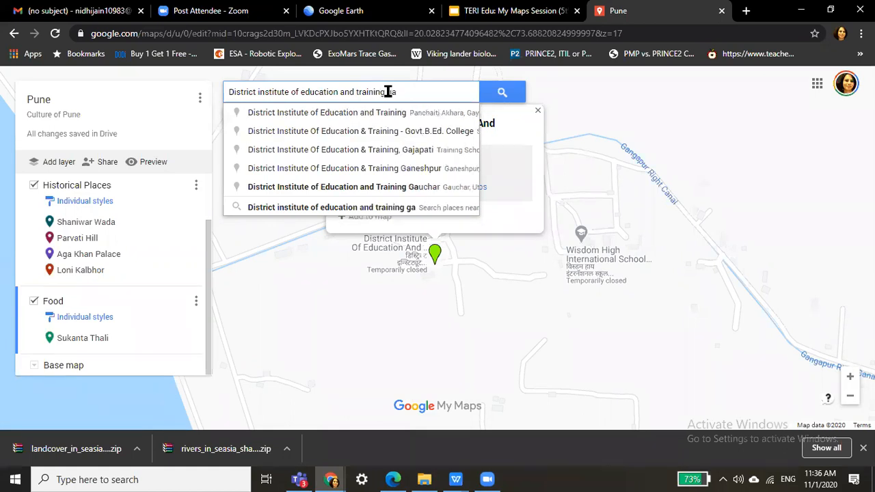
{"action": "type", "text": "n"}
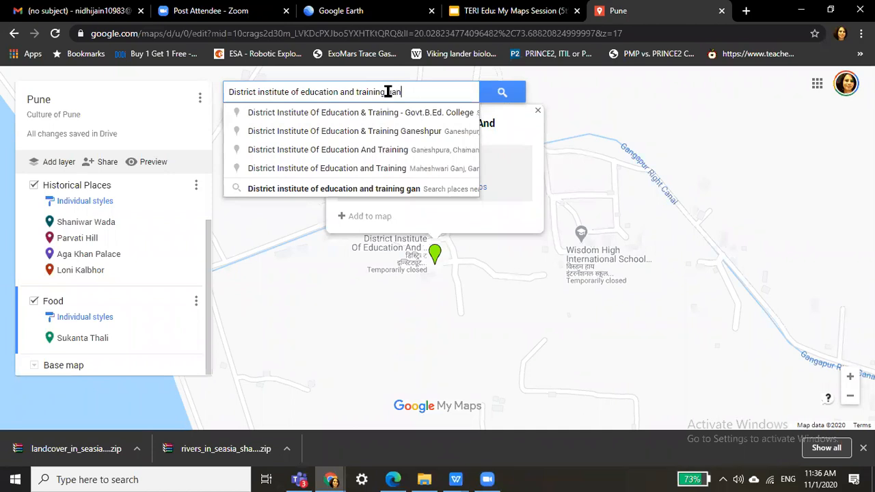
{"action": "type", "text": "gapur"}
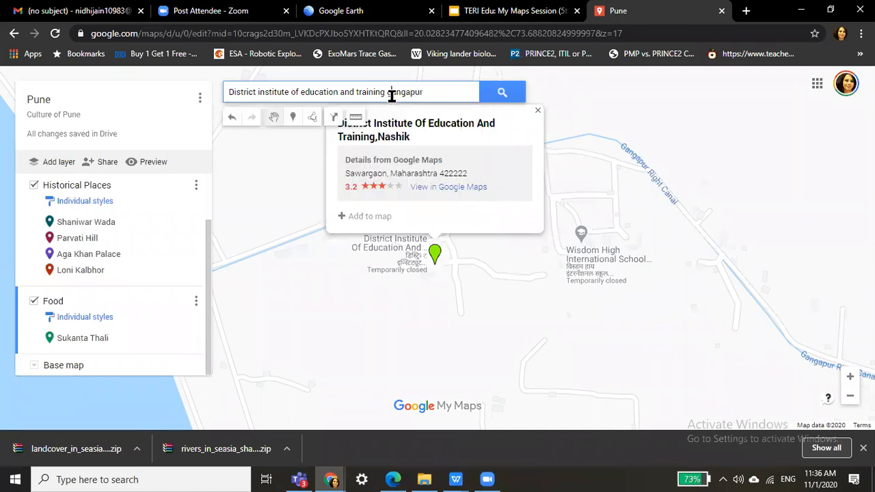
{"action": "key", "text": "BackSpace"}
{"action": "key", "text": "Caps_Lock"}
{"action": "type", "text": "G"}
{"action": "key", "text": "Caps_Lock"}
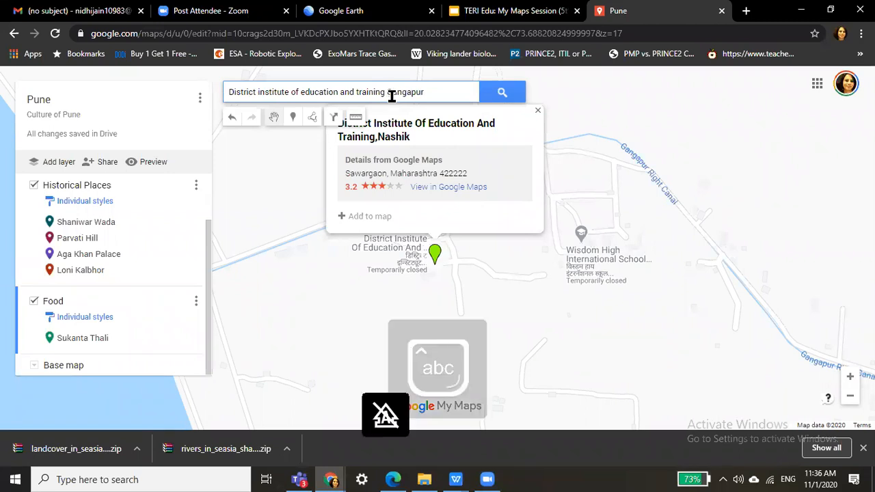
{"action": "key", "text": "ctrl+a"}
{"action": "key", "text": "BackSpace"}
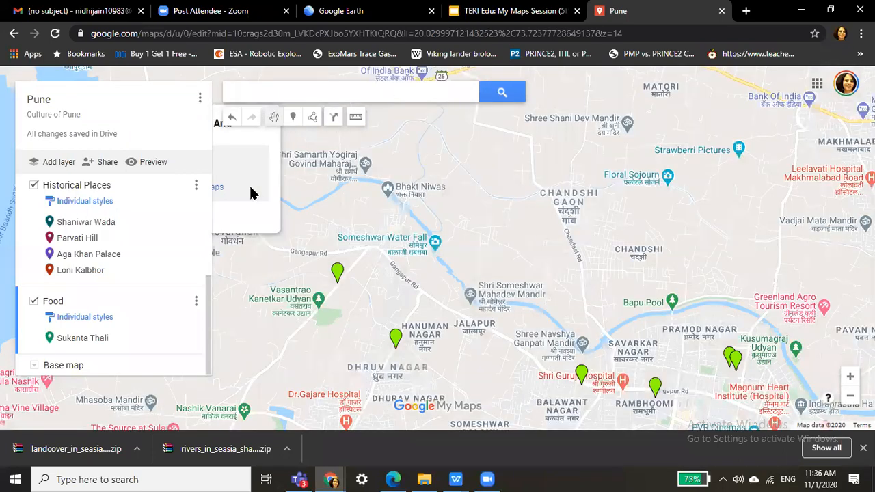
{"action": "left_click", "coordinate": [845, 395]}
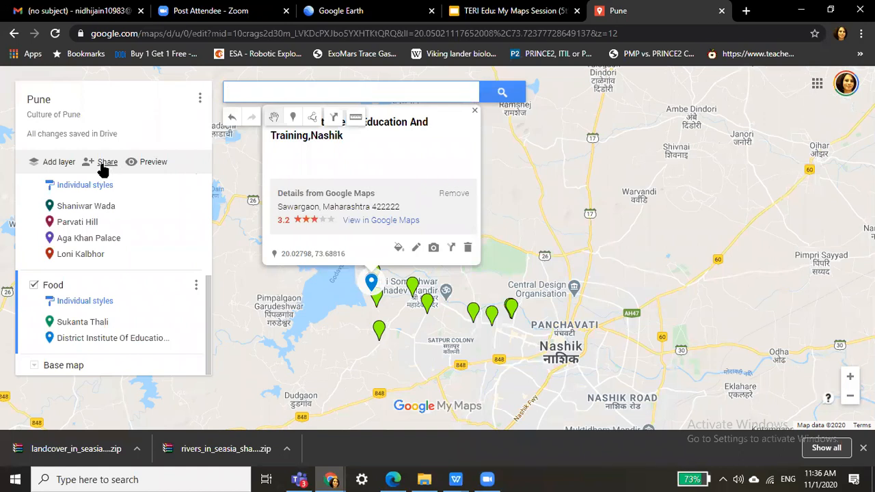
Open the Pune map's options menu to reach the export action.
{"action": "left_click", "coordinate": [200, 98]}
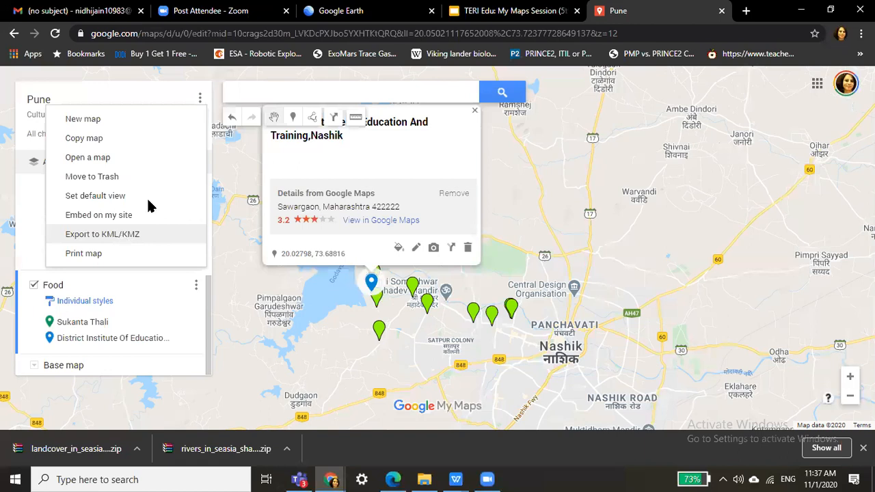
Export the whole Pune map as a plain KML file (Pune (1).kml), then close the map's tab.
{"action": "left_click", "coordinate": [147, 233]}
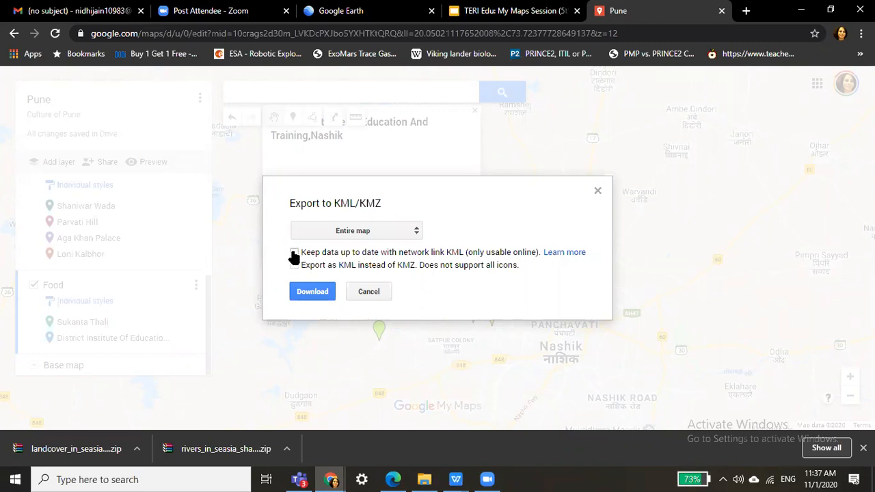
{"action": "left_click", "coordinate": [295, 253]}
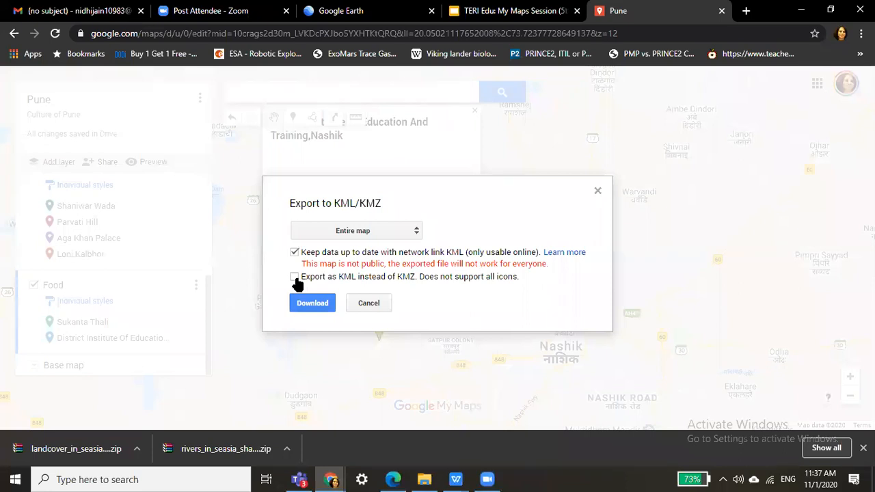
{"action": "left_click", "coordinate": [294, 277]}
{"action": "left_click", "coordinate": [314, 309]}
{"action": "left_click", "coordinate": [315, 302]}
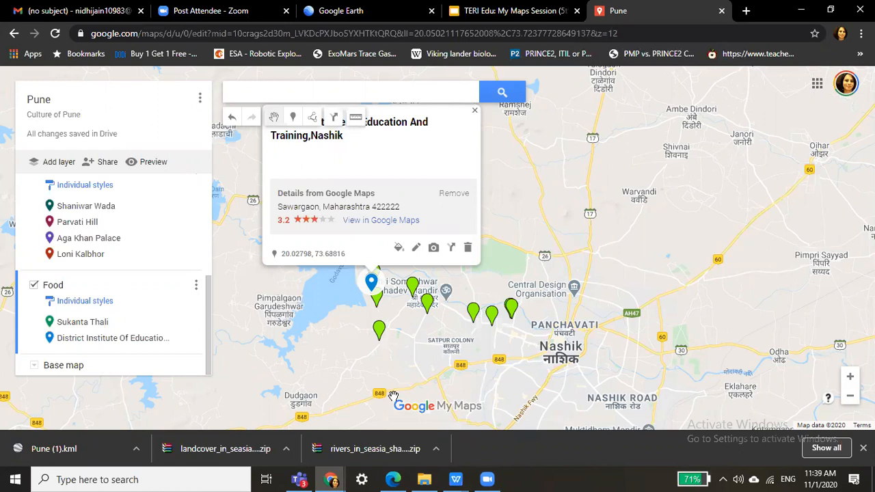
{"action": "left_click", "coordinate": [722, 10]}
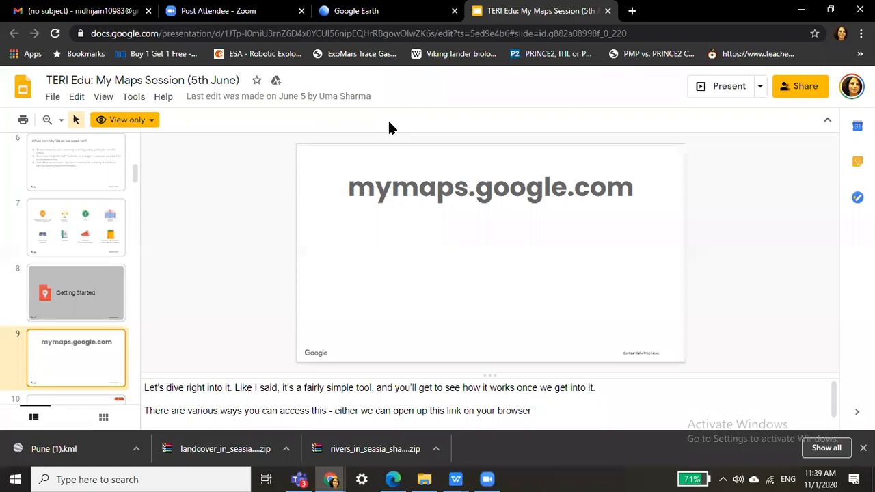
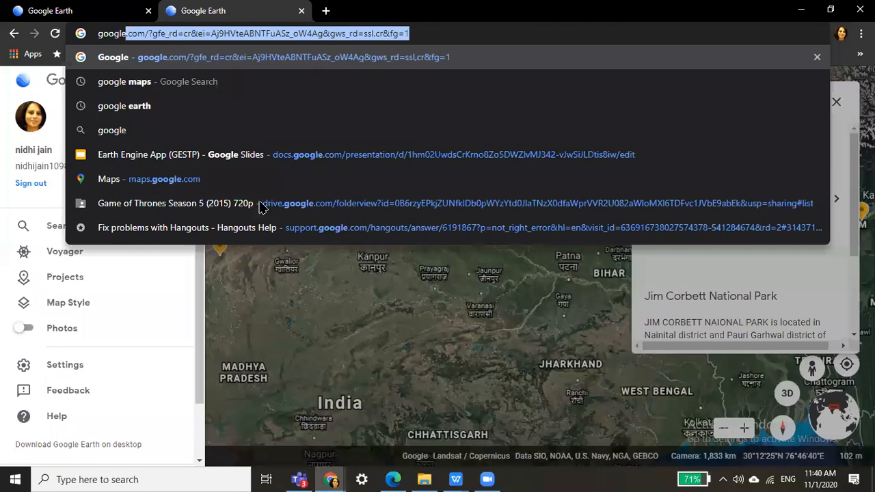
Search Google for 'google earth' and open the official Google Earth product page.
{"action": "key", "text": "Return"}
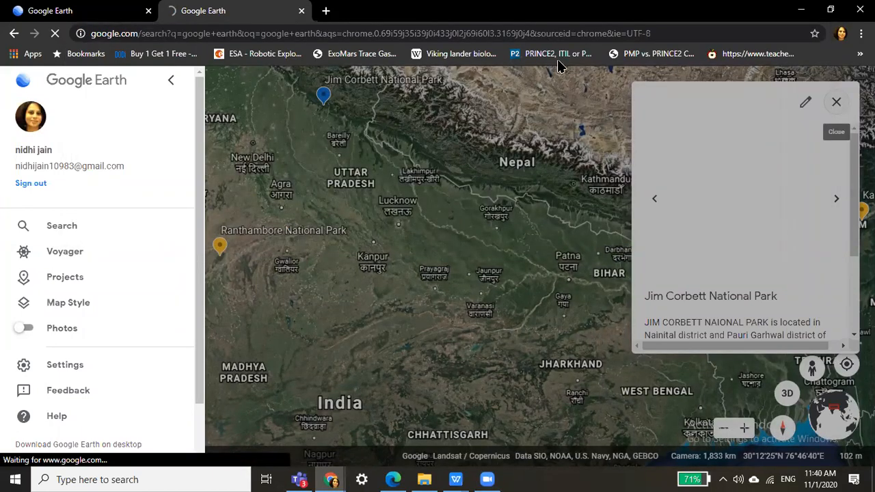
{"action": "left_click", "coordinate": [585, 33]}
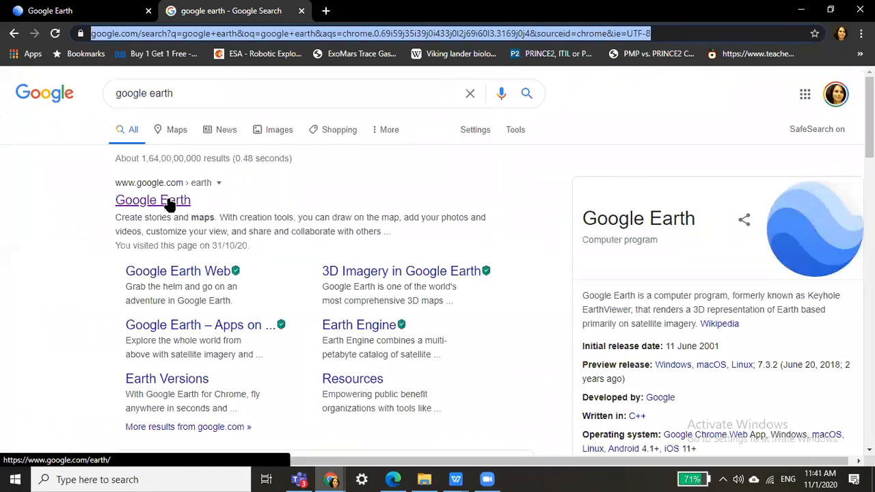
{"action": "left_click", "coordinate": [171, 205]}
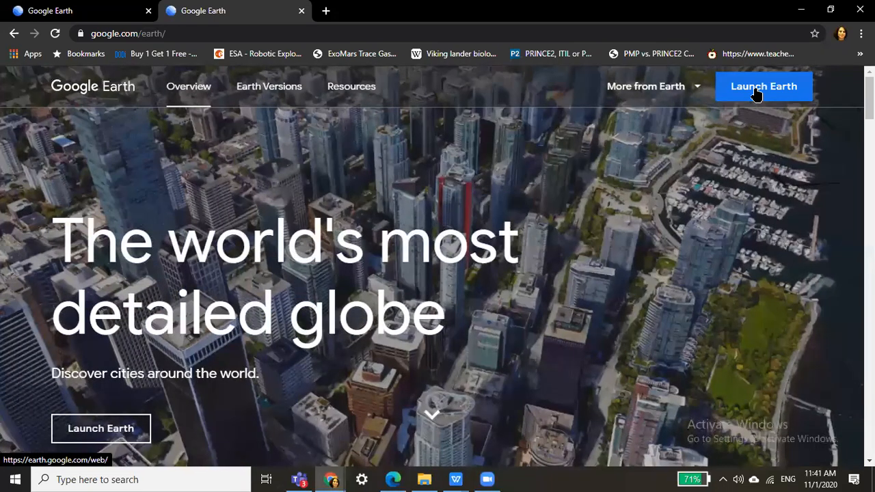
Launch the Google Earth web globe from the product page.
{"action": "left_click", "coordinate": [757, 93]}
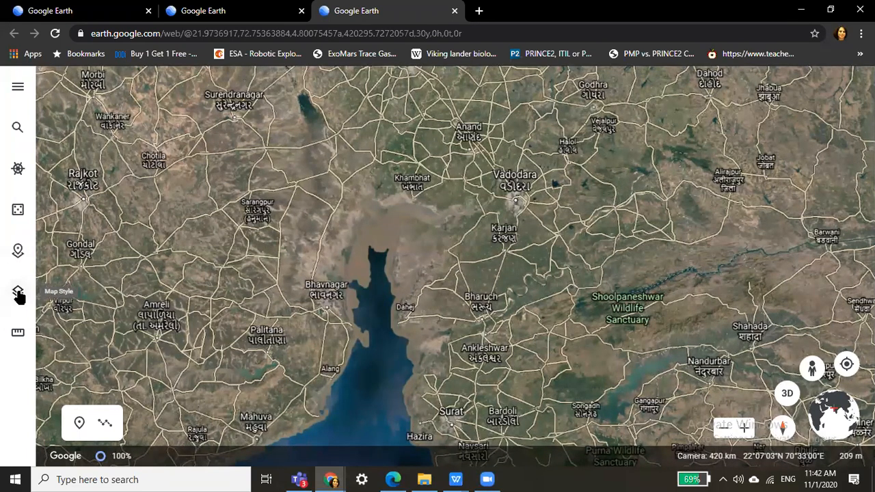
Check the available map styles, then close the Map Style panel.
{"action": "left_click", "coordinate": [19, 294]}
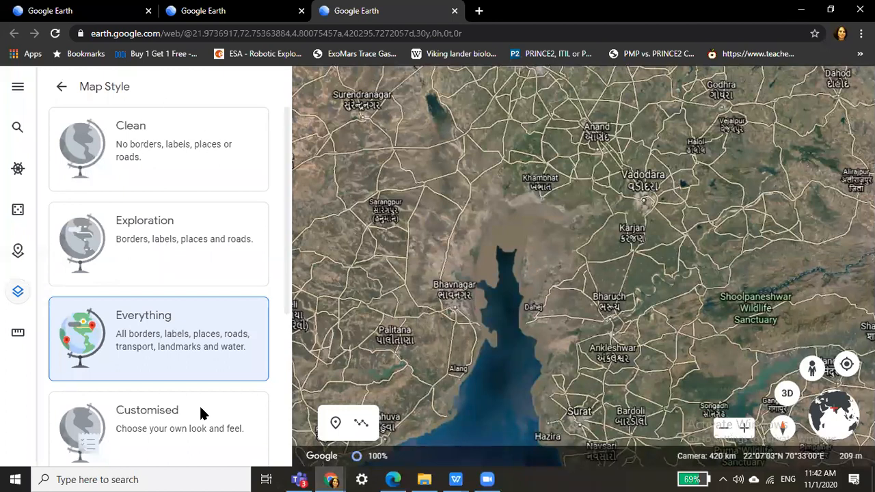
{"action": "left_click", "coordinate": [22, 296]}
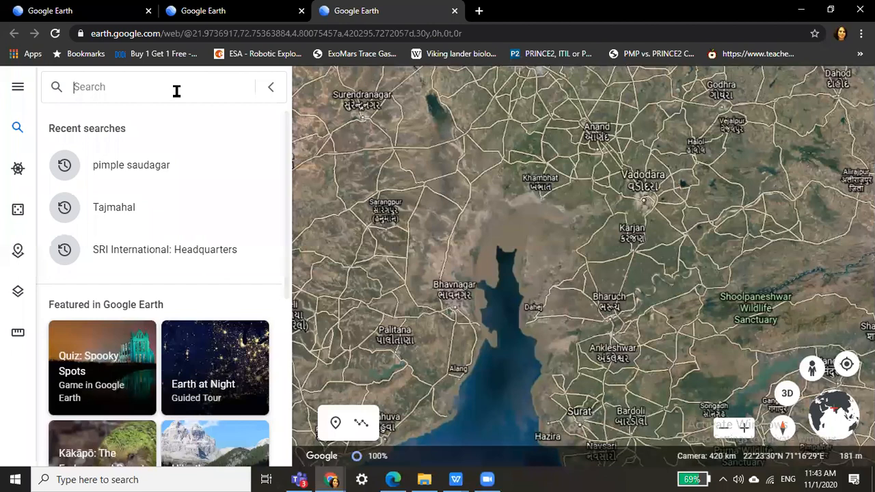
{"action": "key", "text": "Caps_Lock"}
{"action": "key", "text": "Caps_Lock"}
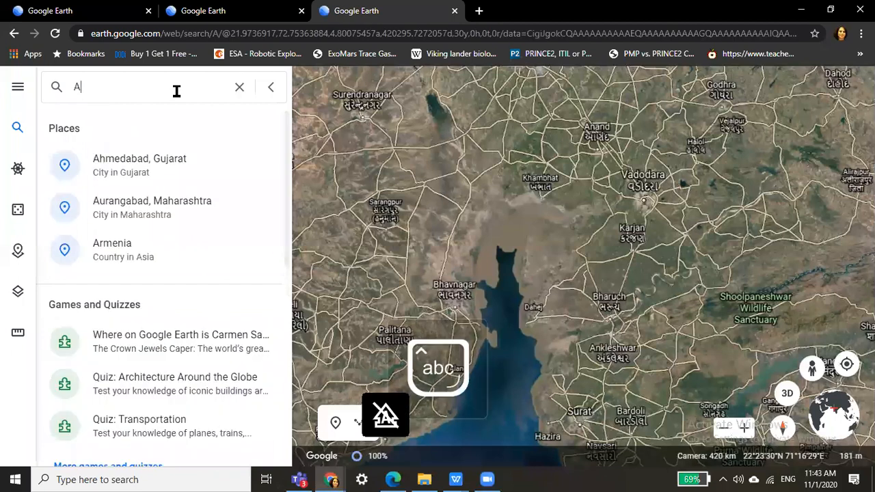
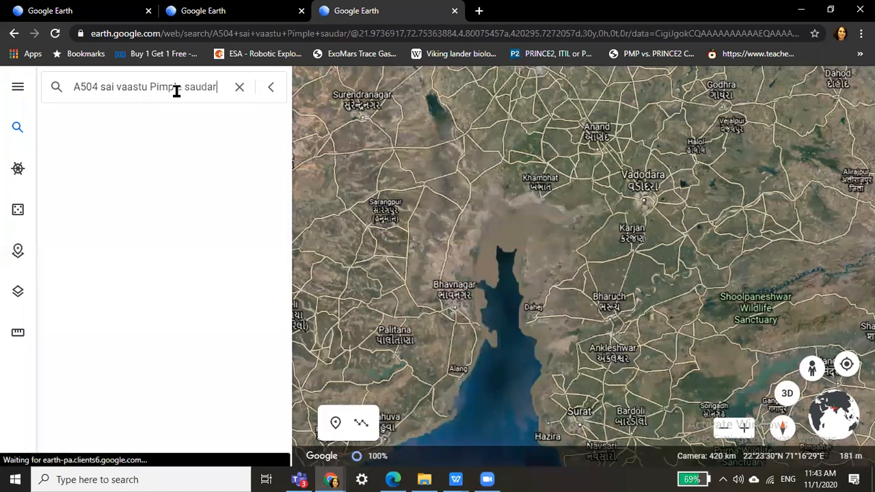
{"action": "key", "text": "Return"}
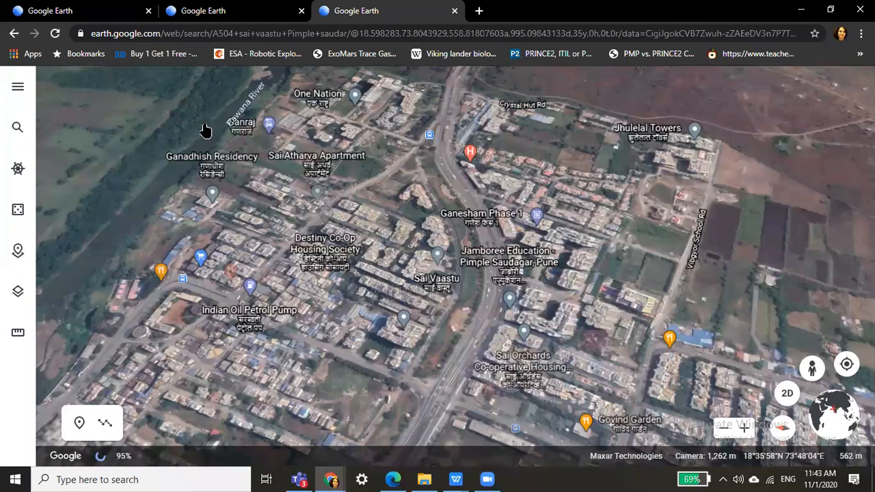
{"action": "middle_click_drag", "start_coordinate": [205, 129], "coordinate": [250, 269]}
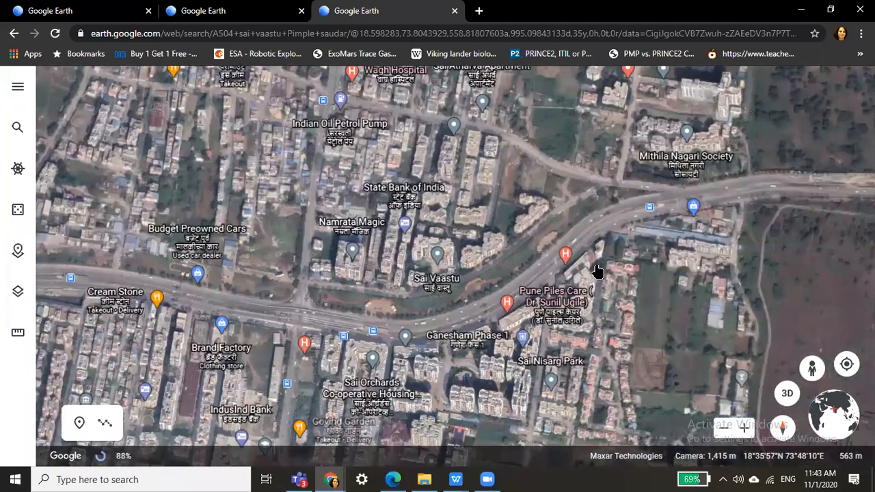
{"action": "key", "text": "/"}
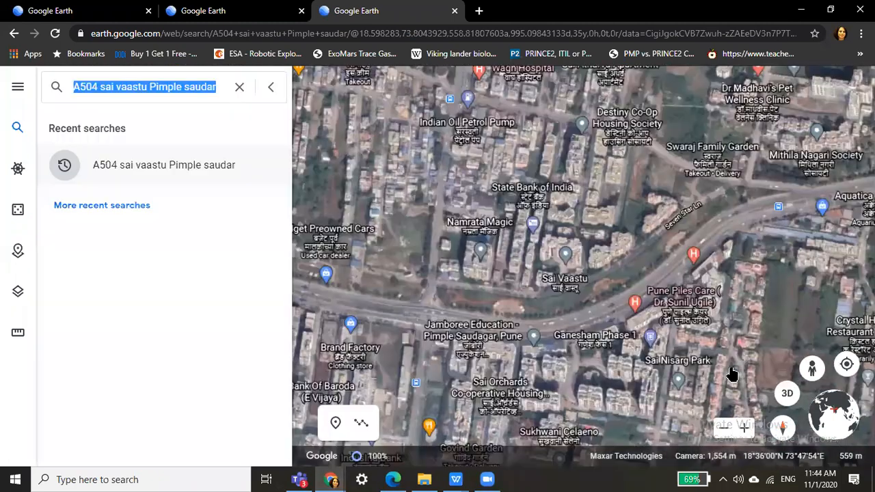
{"action": "key", "text": "Return"}
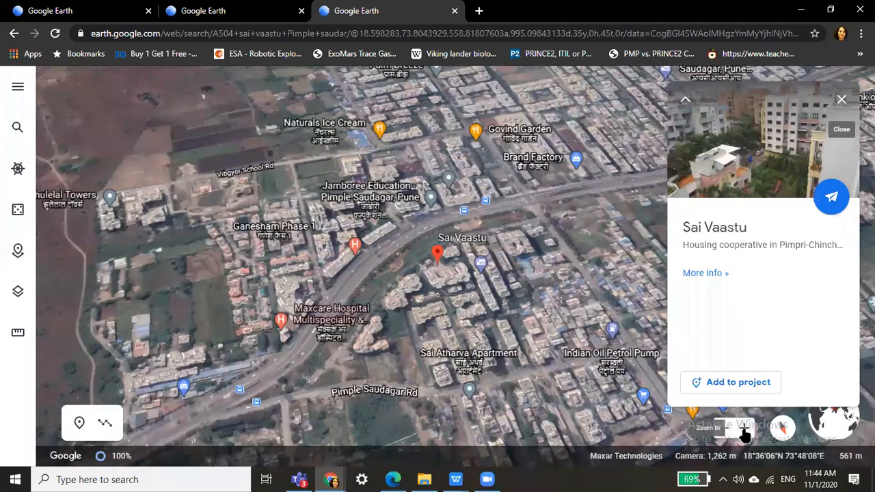
Zoom in eight times on the Sai Vaastu pin until its buildings and courtyard fill the view.
{"action": "left_click", "coordinate": [745, 431]}
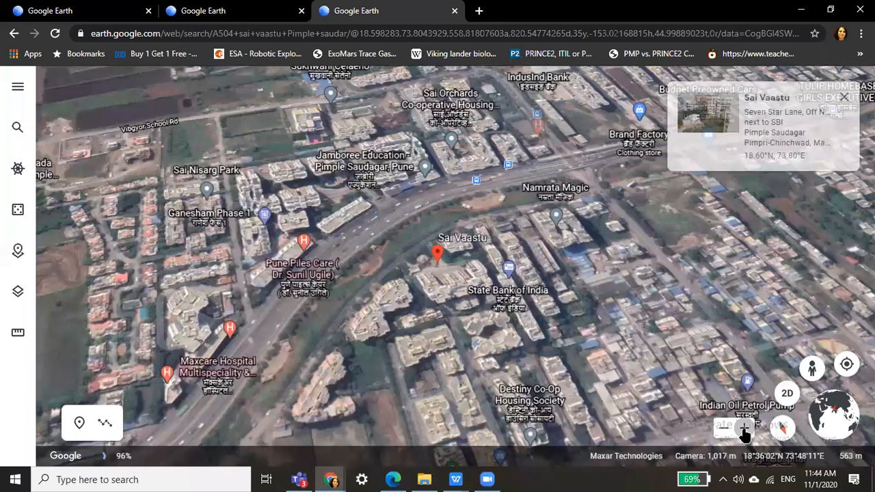
{"action": "left_click", "coordinate": [745, 430]}
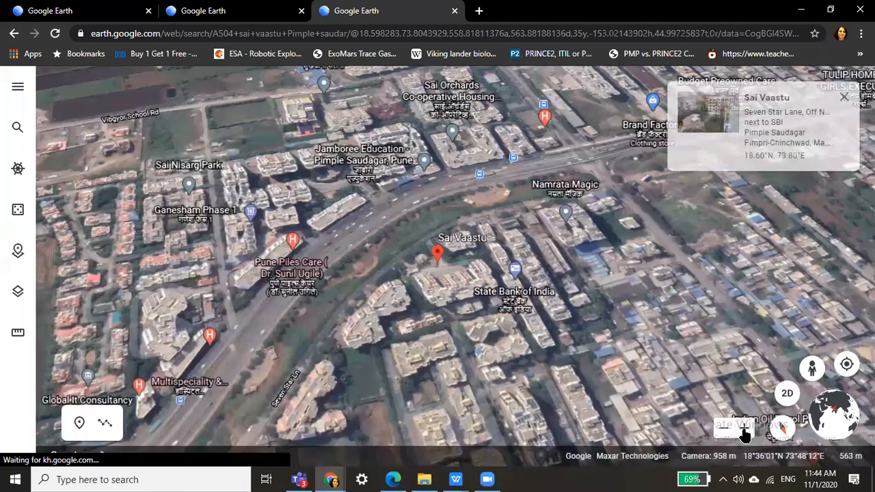
{"action": "left_click", "coordinate": [745, 432]}
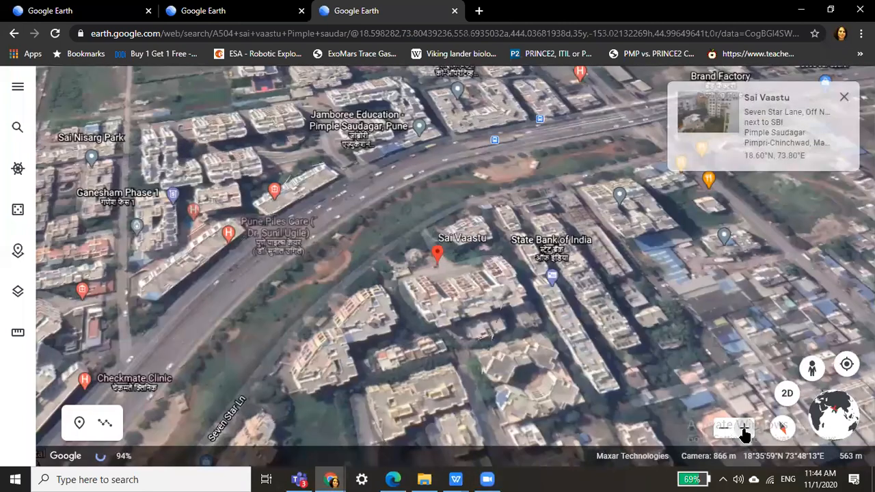
{"action": "left_click", "coordinate": [745, 431]}
{"action": "left_click", "coordinate": [745, 431]}
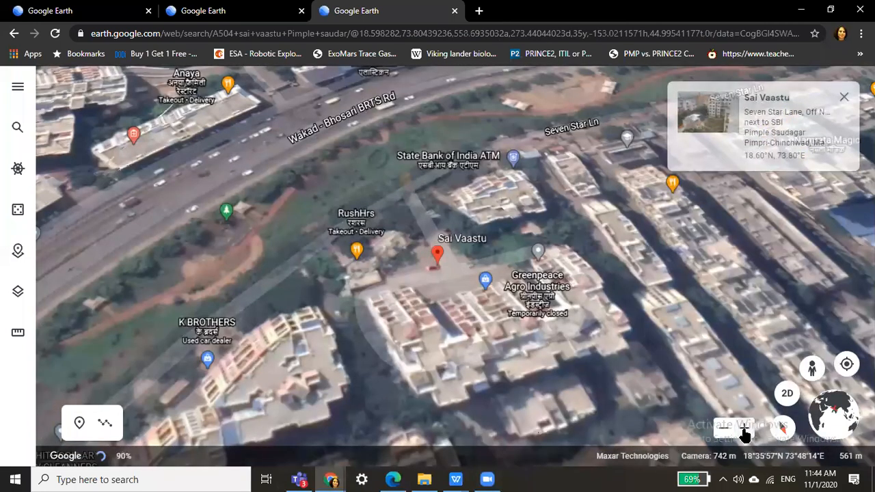
{"action": "left_click", "coordinate": [745, 432]}
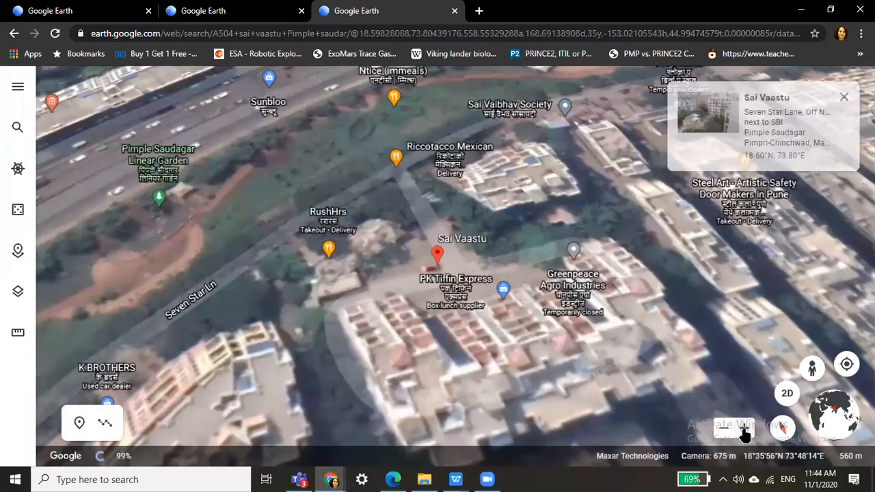
{"action": "left_click", "coordinate": [745, 432]}
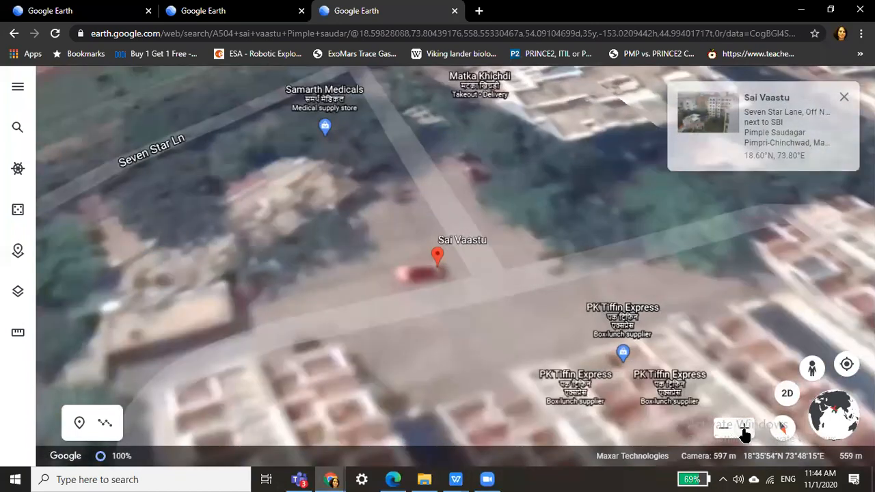
{"action": "left_click", "coordinate": [745, 434]}
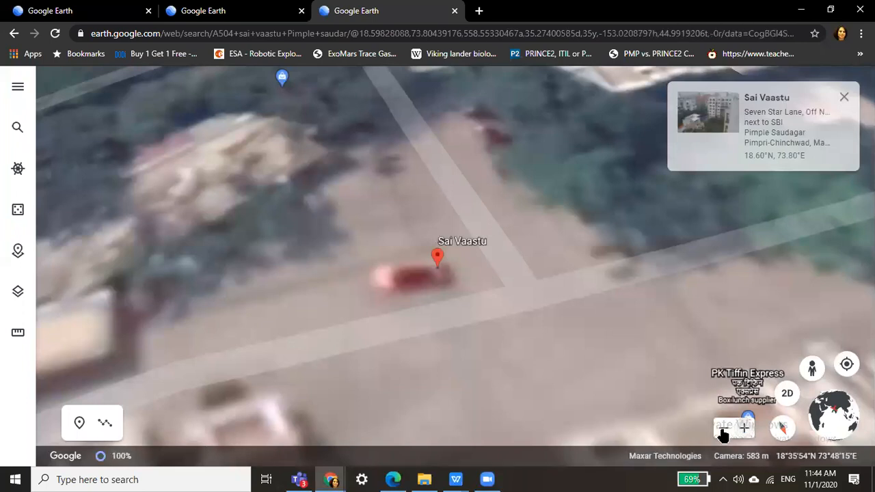
{"action": "scroll", "coordinate": [473, 307], "scroll_direction": "down", "scroll_amount": 1}
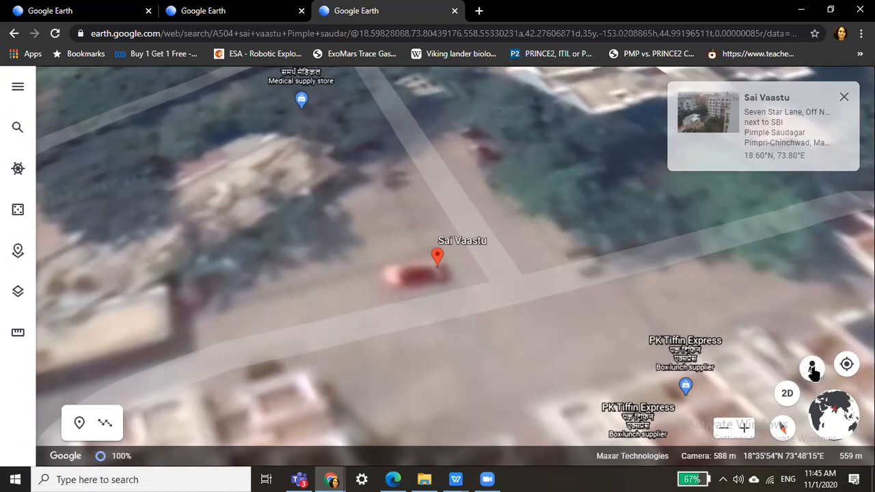
{"action": "left_click", "coordinate": [812, 370]}
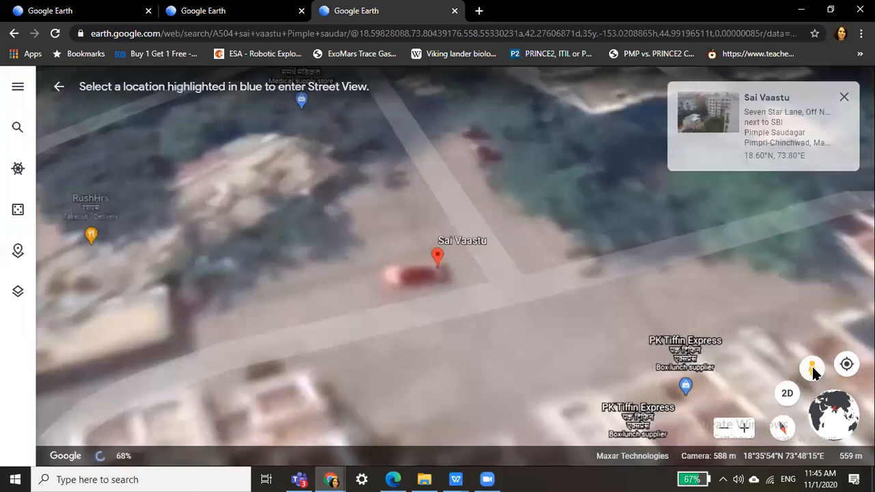
{"action": "left_click", "coordinate": [513, 299]}
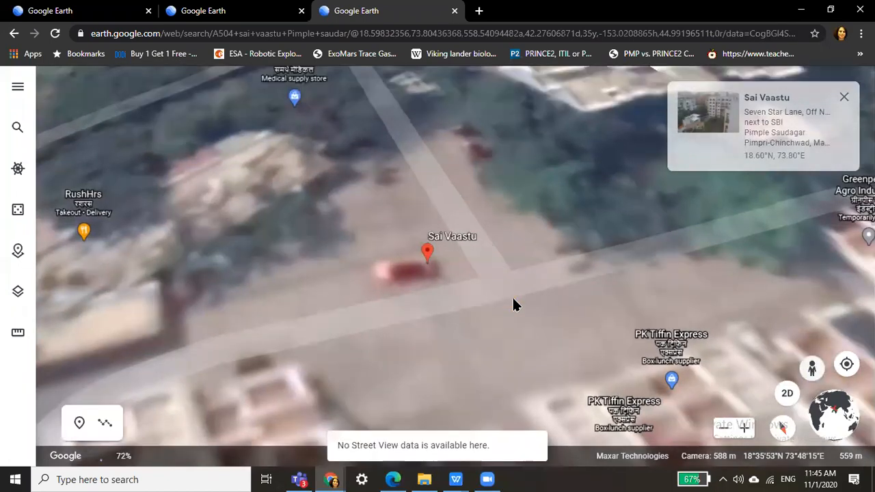
{"action": "left_click", "coordinate": [723, 430]}
{"action": "left_click_drag", "start_coordinate": [813, 367], "coordinate": [408, 250]}
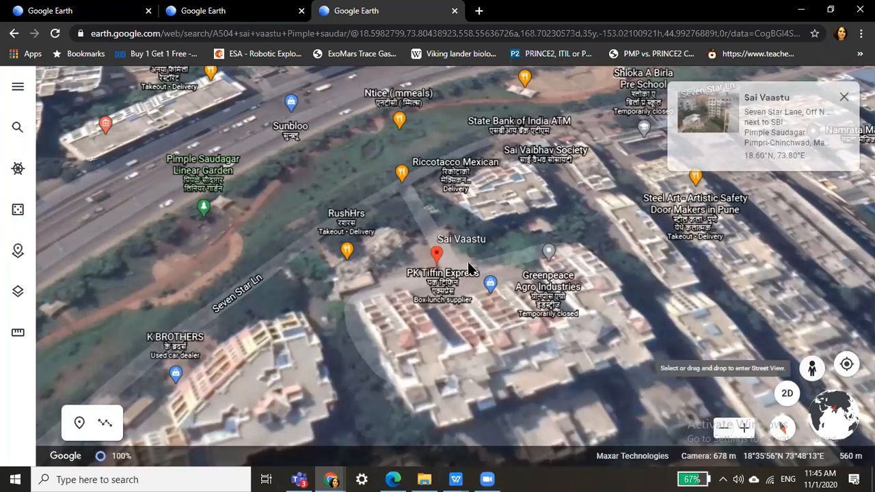
{"action": "left_click", "coordinate": [468, 410]}
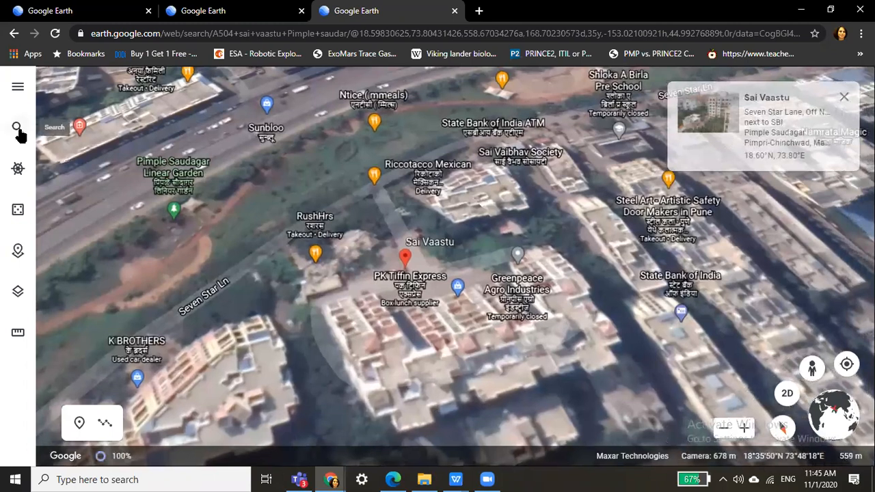
Search for 'shaniwarwada' to fly to Shaniwar Wada in Pune.
{"action": "left_click", "coordinate": [18, 129]}
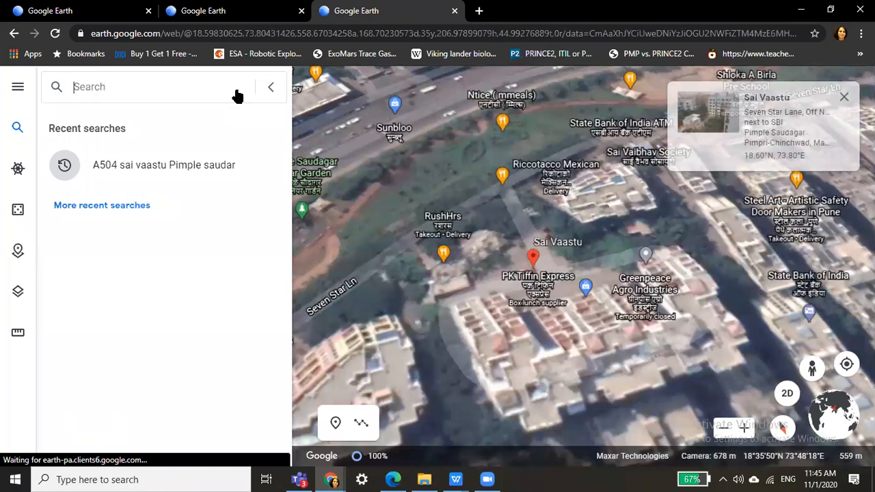
{"action": "type", "text": "shaniw"}
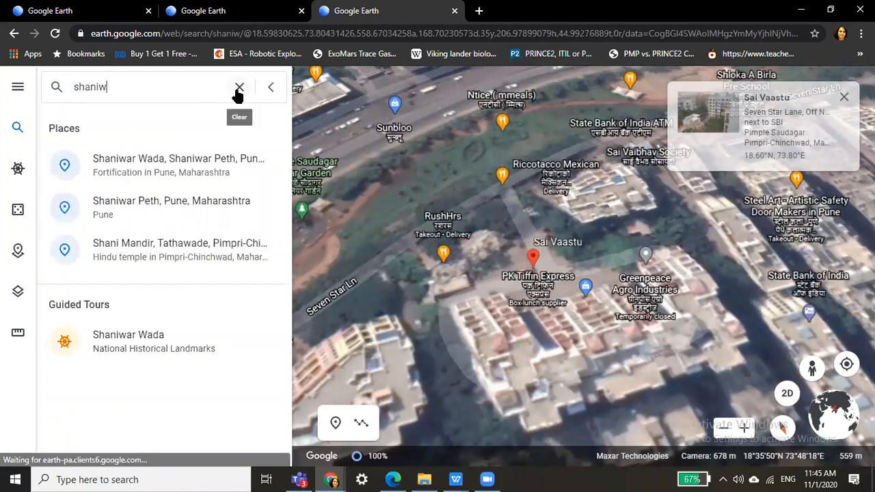
{"action": "type", "text": "a"}
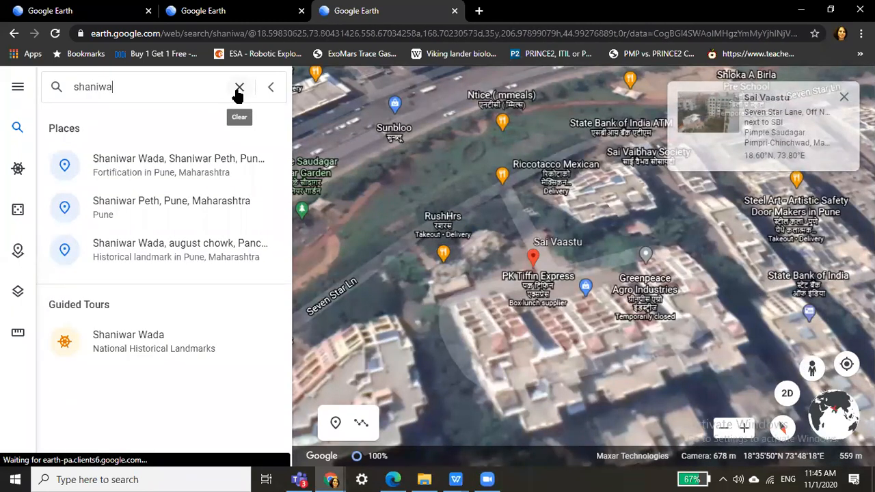
{"action": "type", "text": "rwada"}
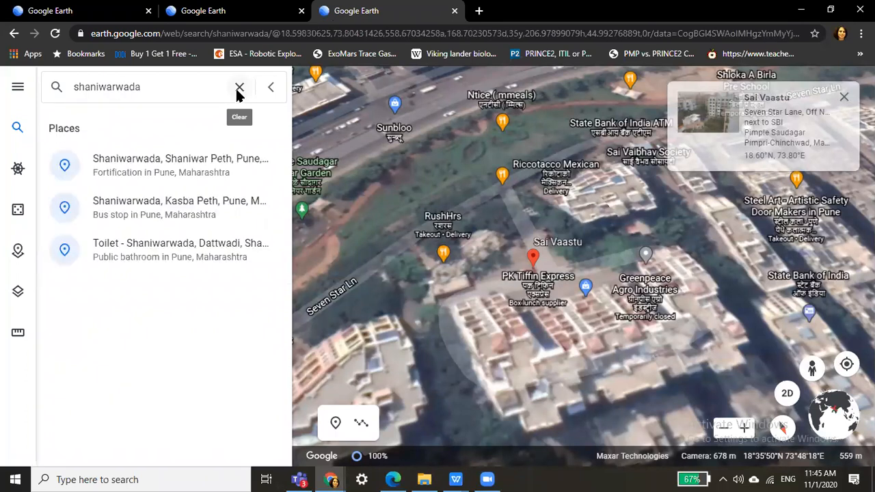
{"action": "key", "text": "Return"}
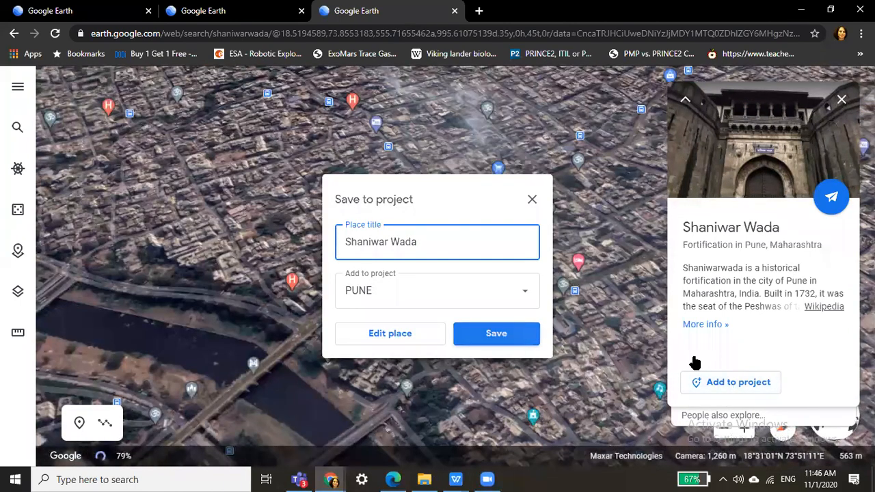
Confirm saving Shaniwar Wada, titled as is, into the PUNE project.
{"action": "key", "text": "Return"}
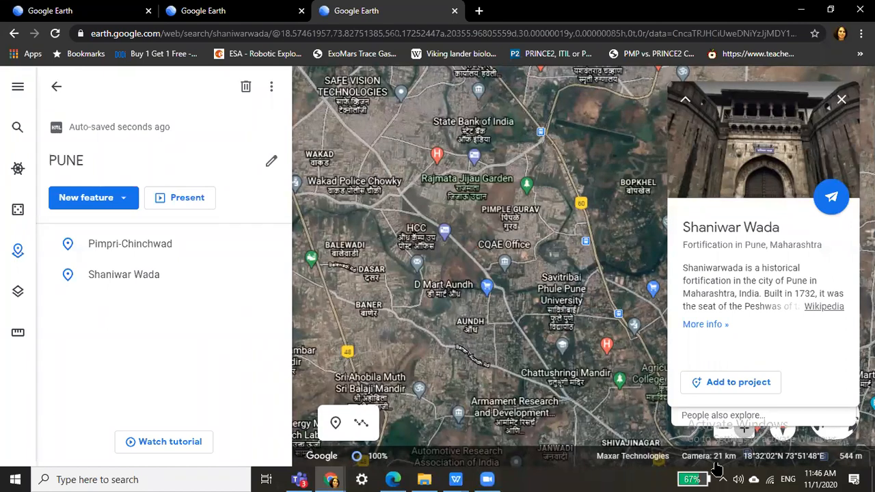
Fly in close over the Shaniwar Wada pin beside the river.
{"action": "left_click", "coordinate": [734, 430]}
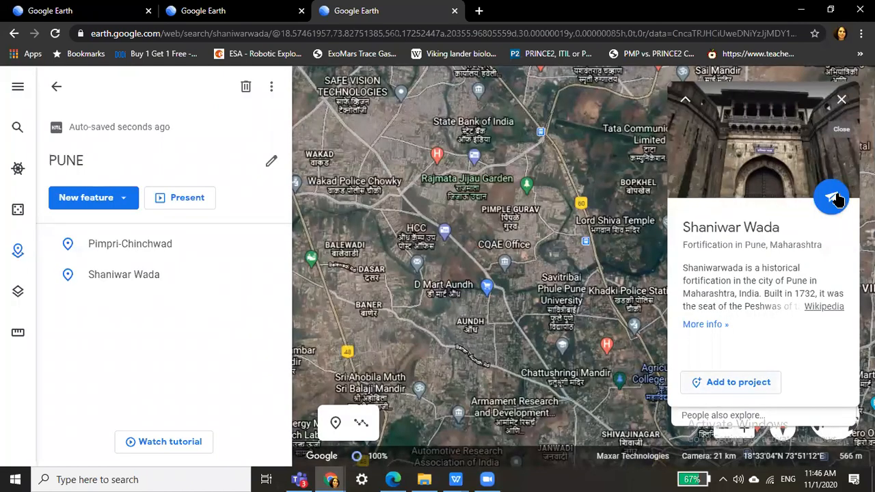
{"action": "left_click", "coordinate": [833, 199]}
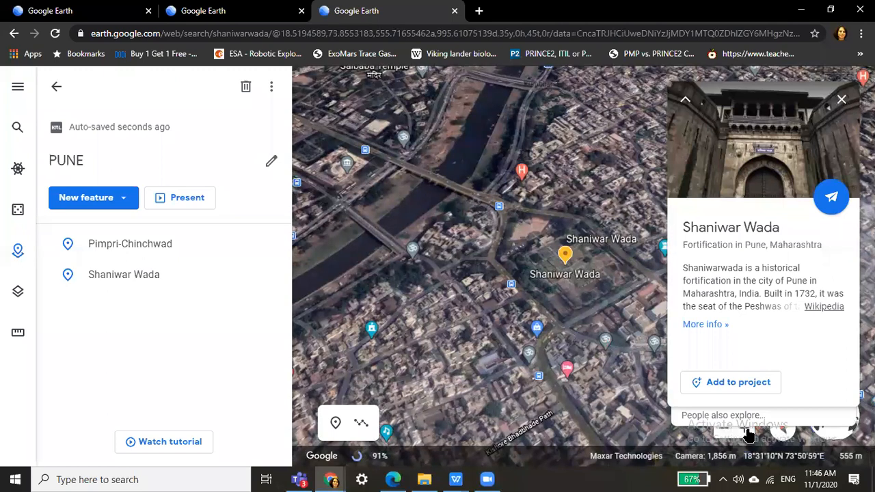
Zoom in once more and drop the Pegman onto the Shaniwar Wada grounds.
{"action": "left_click", "coordinate": [747, 430]}
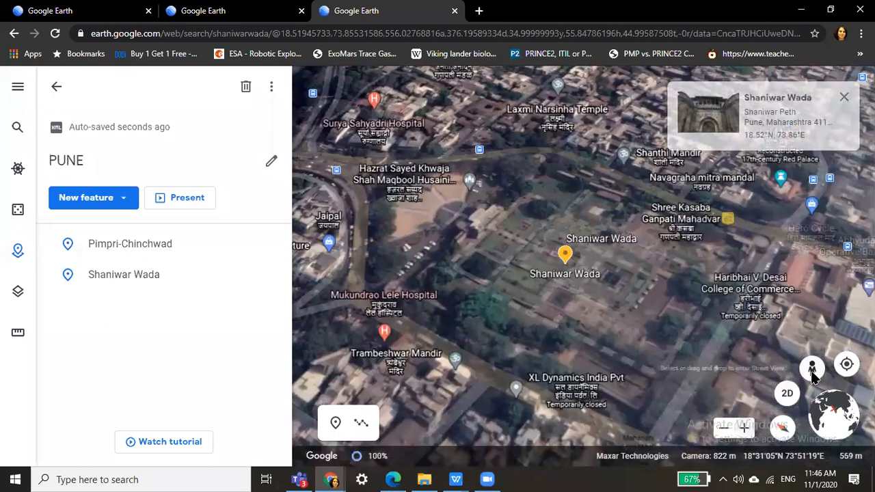
{"action": "left_click_drag", "start_coordinate": [812, 369], "coordinate": [604, 255]}
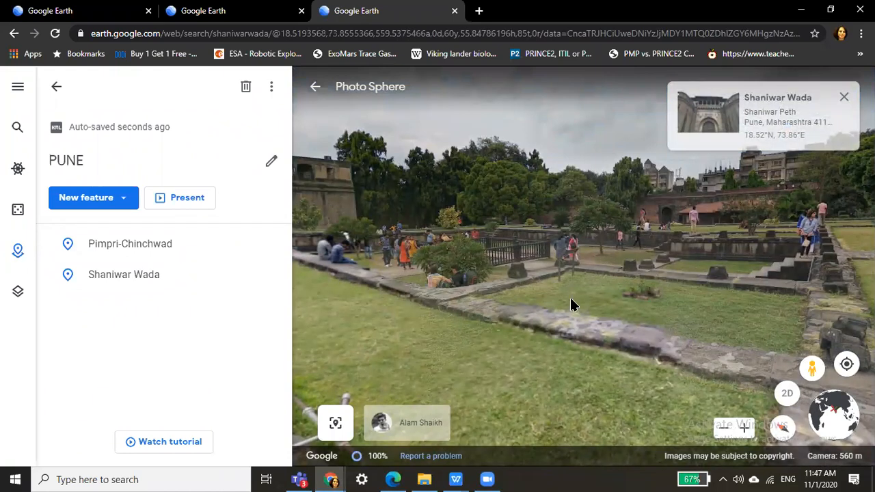
Move to another garden viewpoint and turn the Photo Sphere until the fort is centred.
{"action": "left_click", "coordinate": [639, 299]}
{"action": "left_click_drag", "start_coordinate": [506, 273], "coordinate": [729, 283]}
{"action": "left_click_drag", "start_coordinate": [463, 290], "coordinate": [606, 284]}
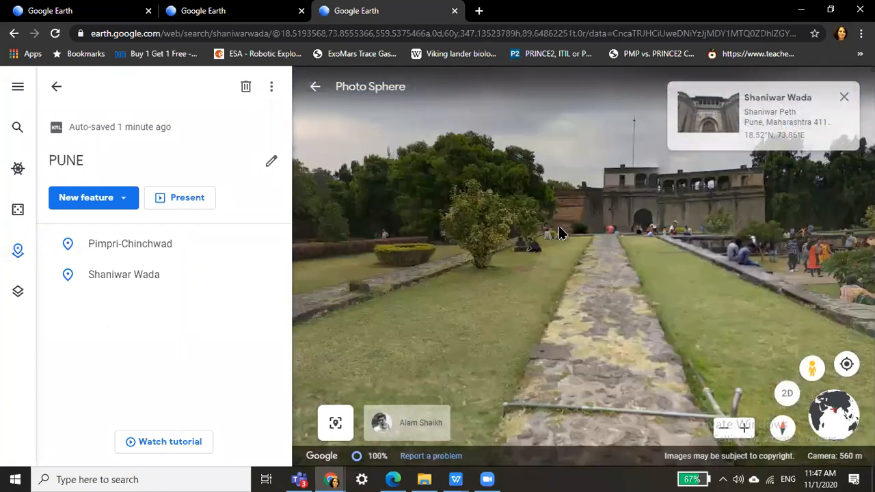
{"action": "left_click_drag", "start_coordinate": [559, 226], "coordinate": [514, 334]}
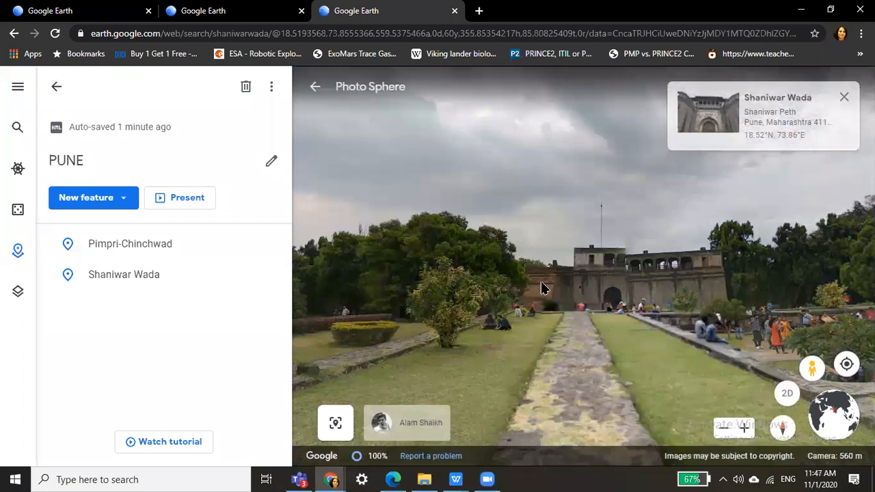
{"action": "left_click_drag", "start_coordinate": [526, 285], "coordinate": [509, 321]}
{"action": "left_click_drag", "start_coordinate": [660, 300], "coordinate": [615, 249]}
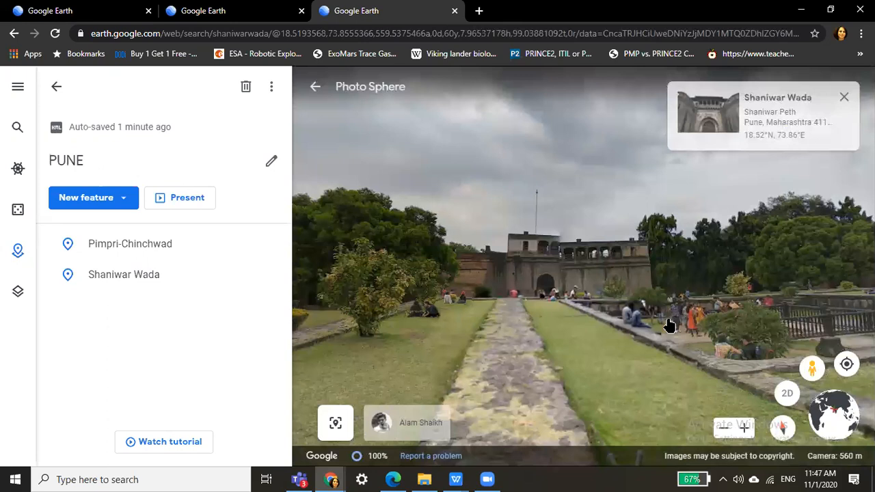
Zoom in three times on the arched gateway and tilt to frame the walls and lawn.
{"action": "left_click", "coordinate": [742, 429]}
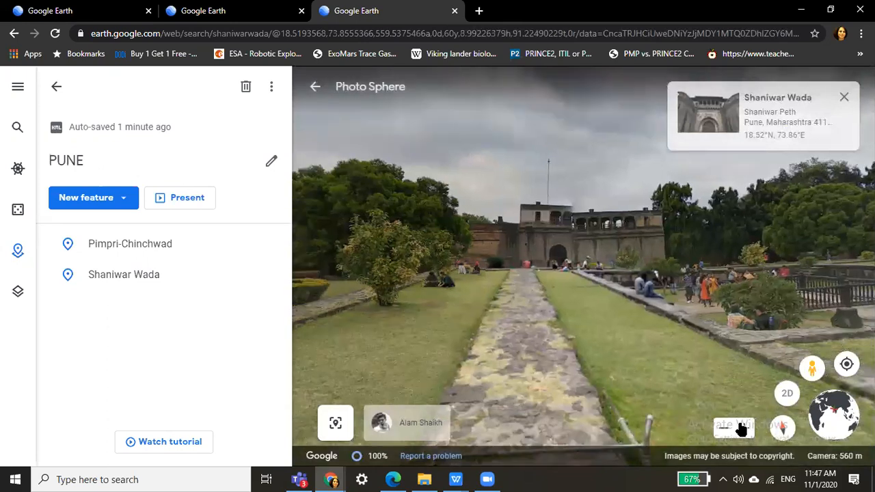
{"action": "left_click", "coordinate": [742, 429]}
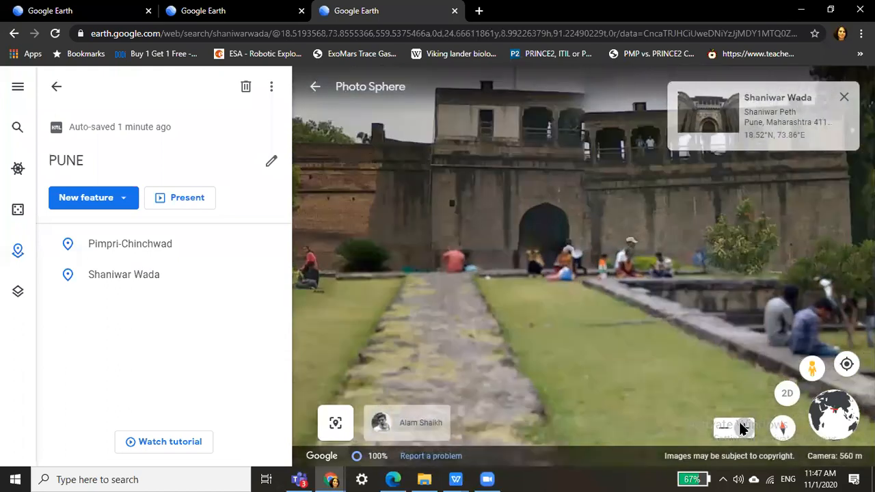
{"action": "left_click", "coordinate": [742, 425]}
{"action": "left_click_drag", "start_coordinate": [523, 226], "coordinate": [500, 360]}
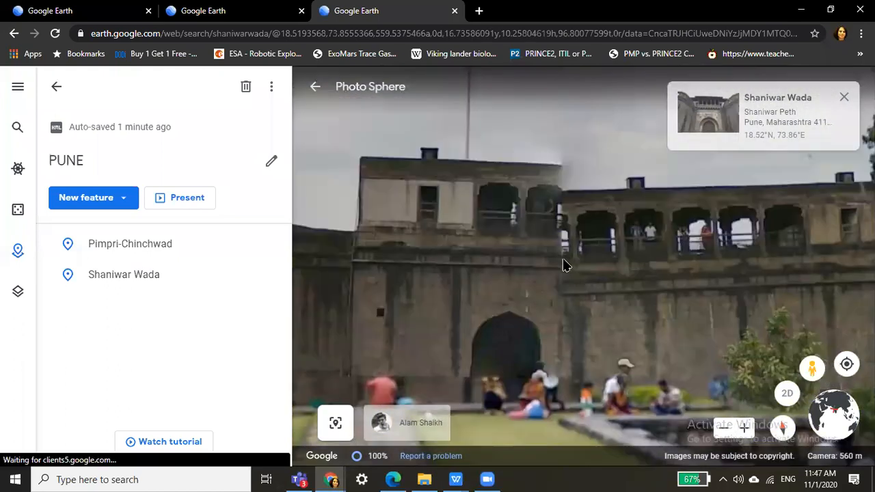
{"action": "left_click_drag", "start_coordinate": [563, 259], "coordinate": [558, 294]}
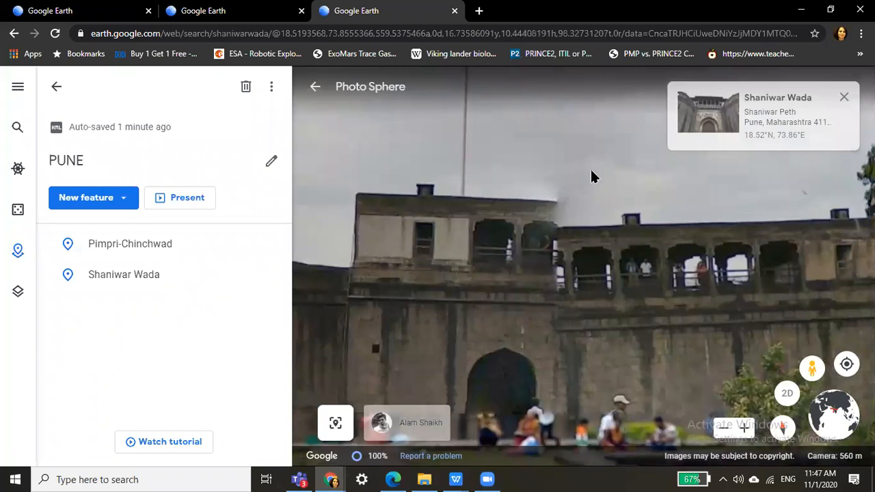
{"action": "left_click_drag", "start_coordinate": [613, 340], "coordinate": [666, 254]}
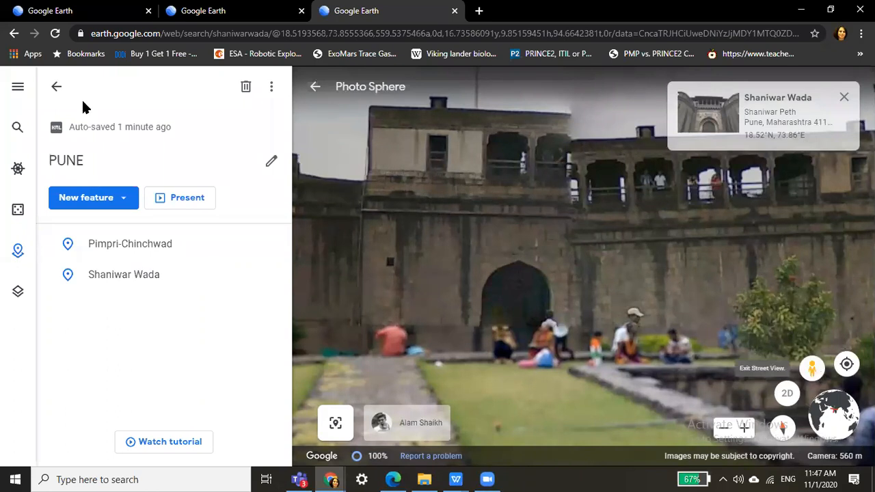
Exit Street View to the aerial map of Shaniwar Wada and open place search with /.
{"action": "left_click", "coordinate": [56, 90]}
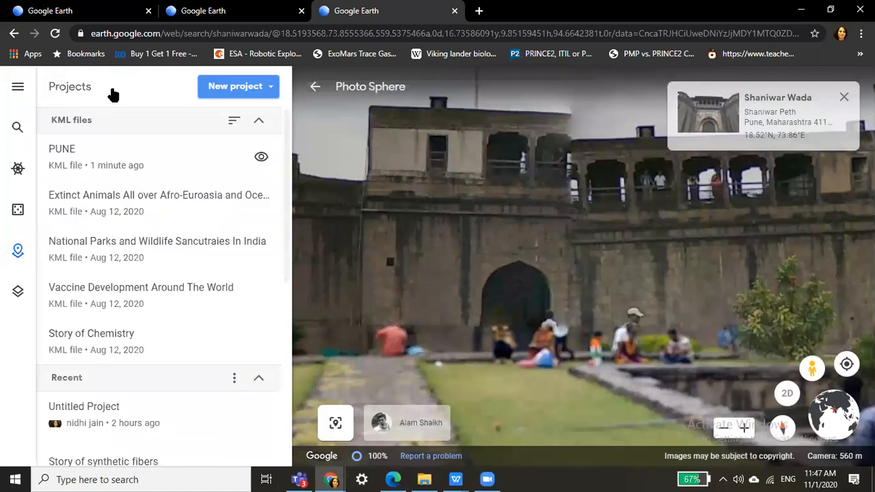
{"action": "left_click", "coordinate": [315, 93]}
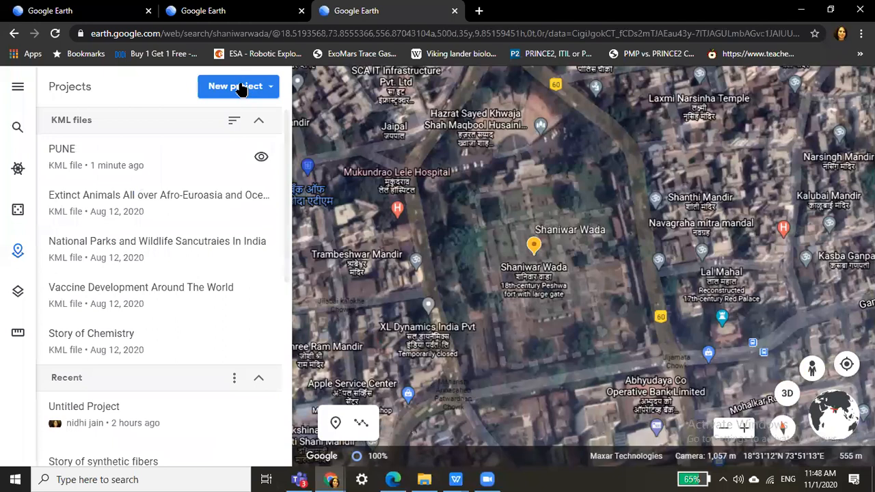
{"action": "key", "text": "/"}
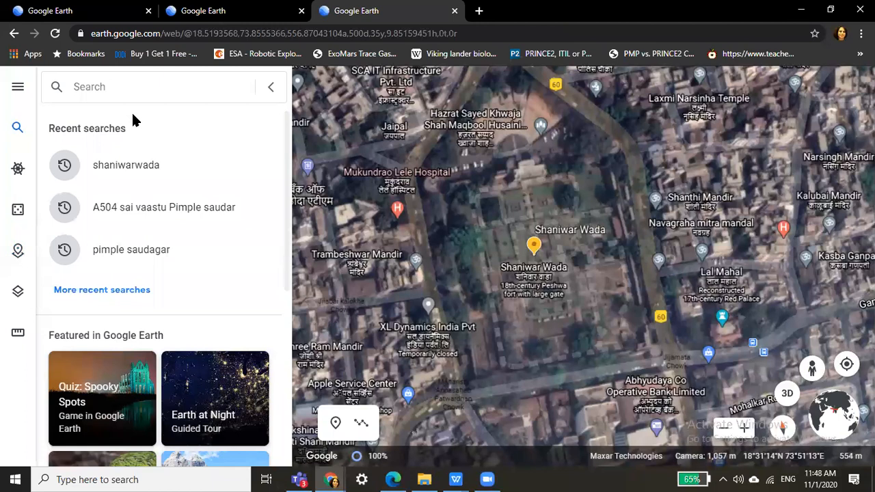
Search for 'Indira nagar jogging track Nashik' to fly to the Jogging Track.
{"action": "type", "text": "Indir"}
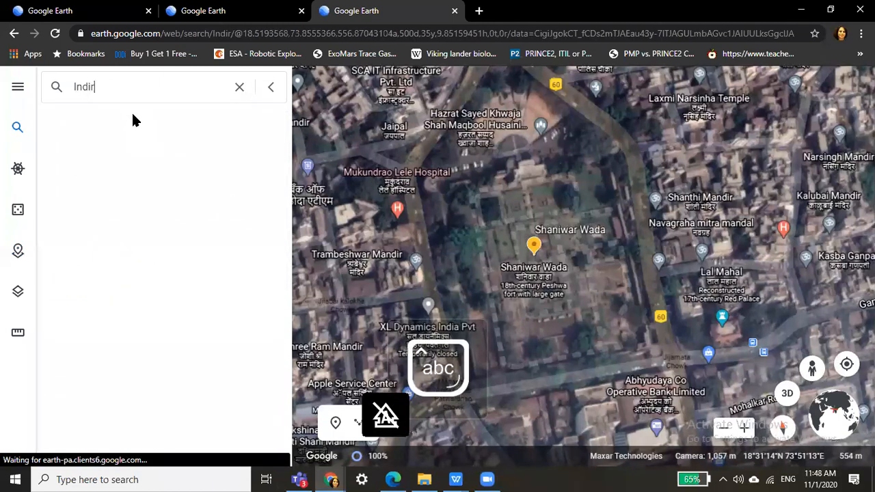
{"action": "type", "text": "a nagar j"}
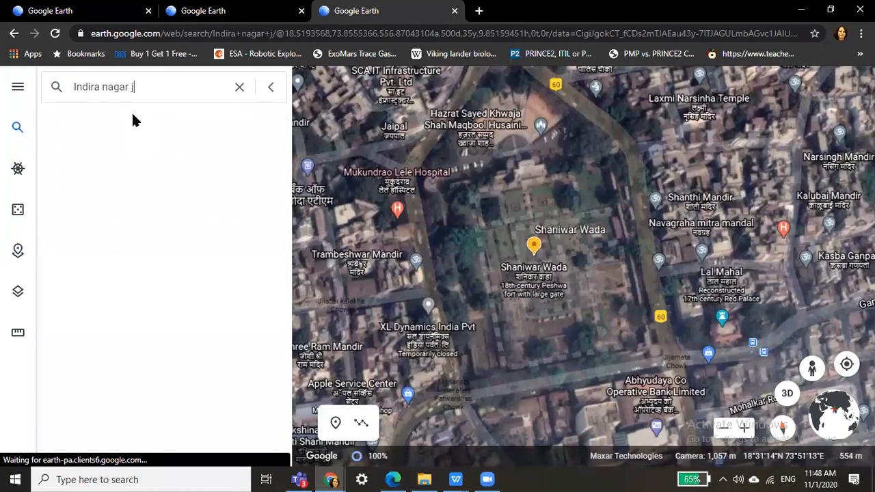
{"action": "type", "text": "ogging track N"}
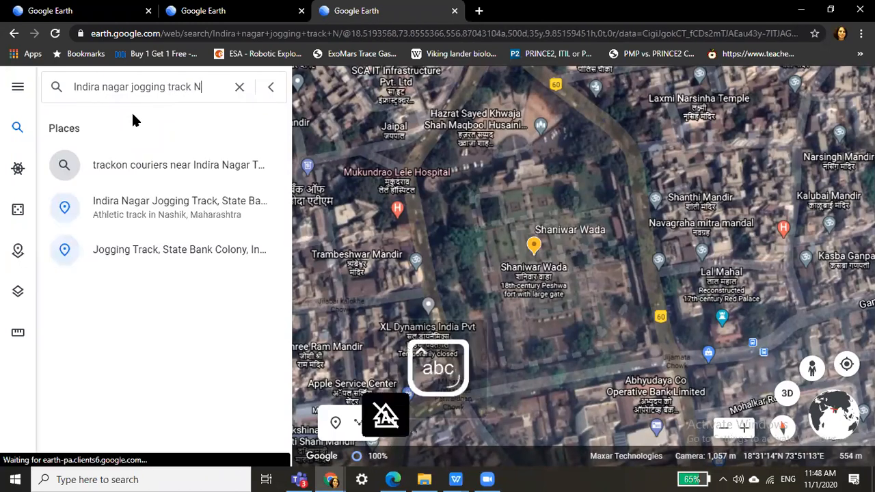
{"action": "type", "text": "ashik"}
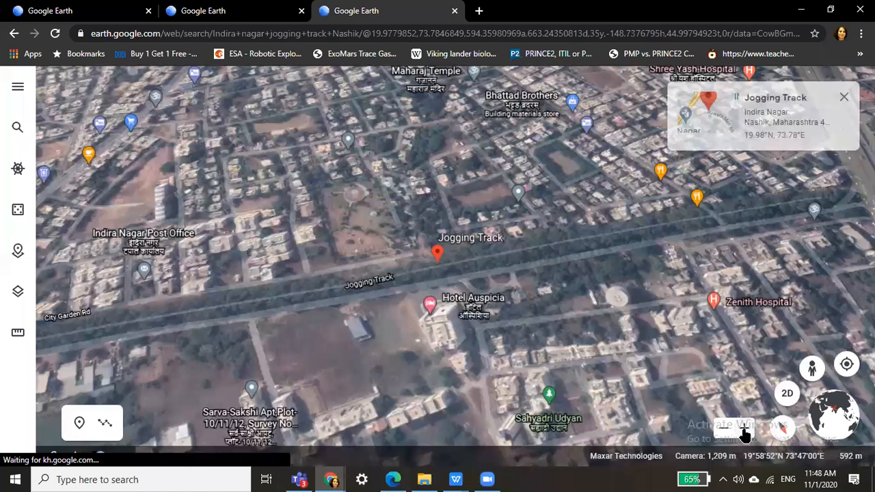
Zoom in twice on the Jogging Track pin and try Street View there, finding no imagery.
{"action": "left_click", "coordinate": [745, 436]}
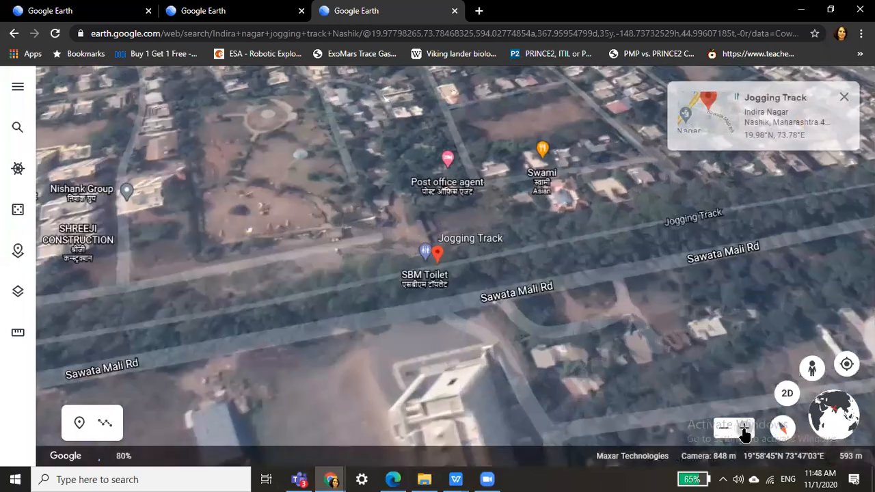
{"action": "left_click", "coordinate": [745, 437]}
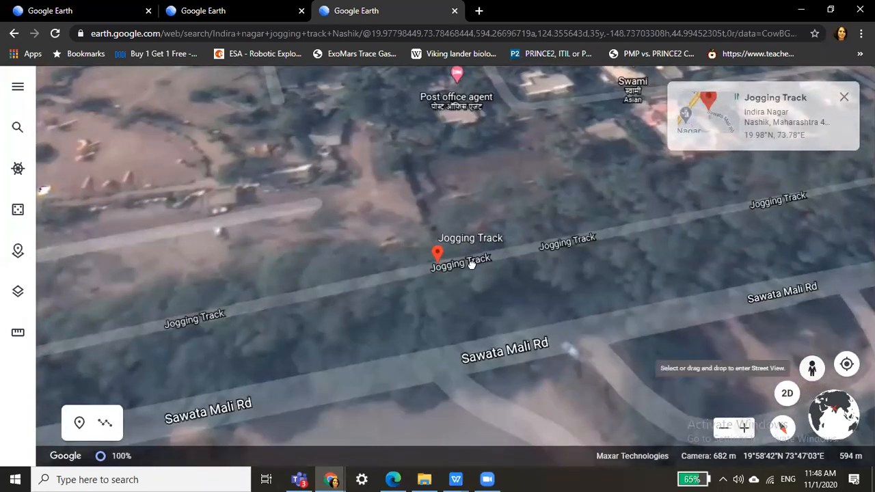
{"action": "left_click_drag", "start_coordinate": [472, 264], "coordinate": [431, 261]}
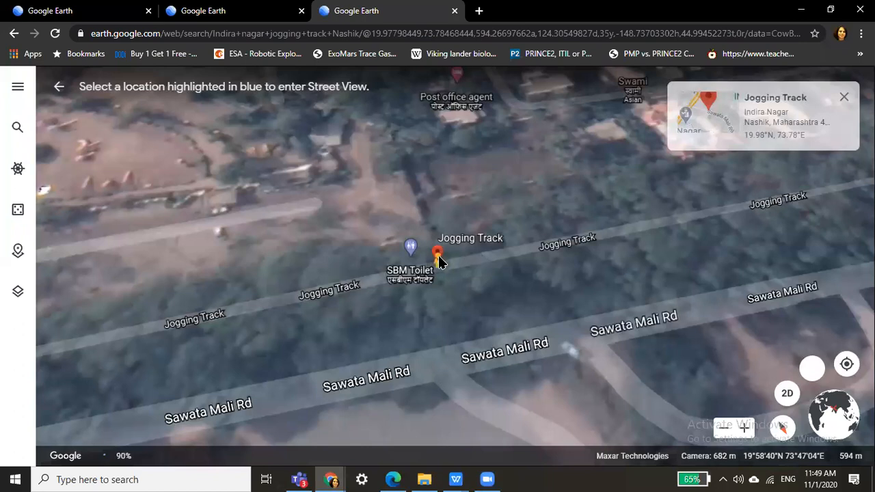
{"action": "left_click", "coordinate": [438, 260]}
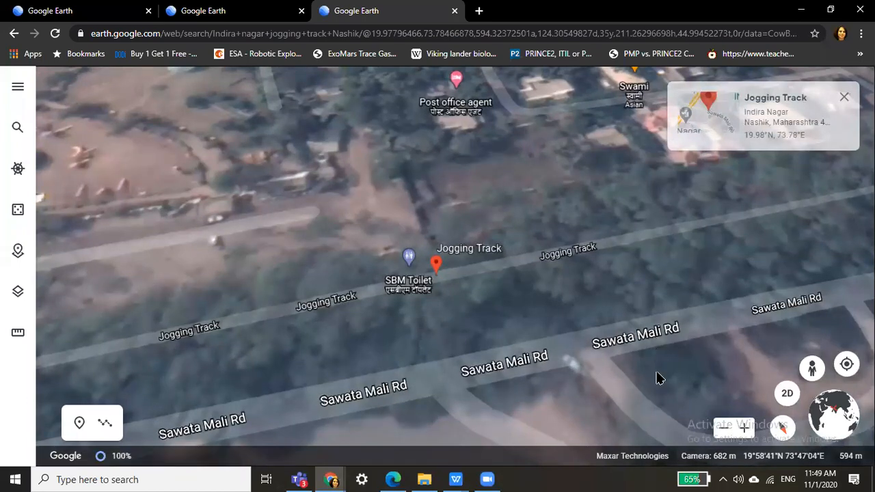
Zoom in twice on the Jogging Track, then zoom out repeatedly to the whole Nashik region.
{"action": "left_click", "coordinate": [741, 432]}
{"action": "left_click", "coordinate": [743, 432]}
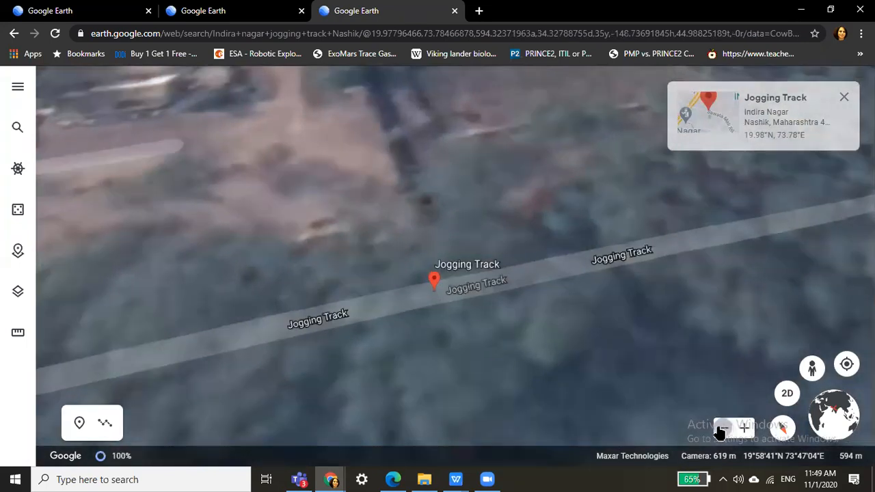
{"action": "left_click", "coordinate": [721, 429]}
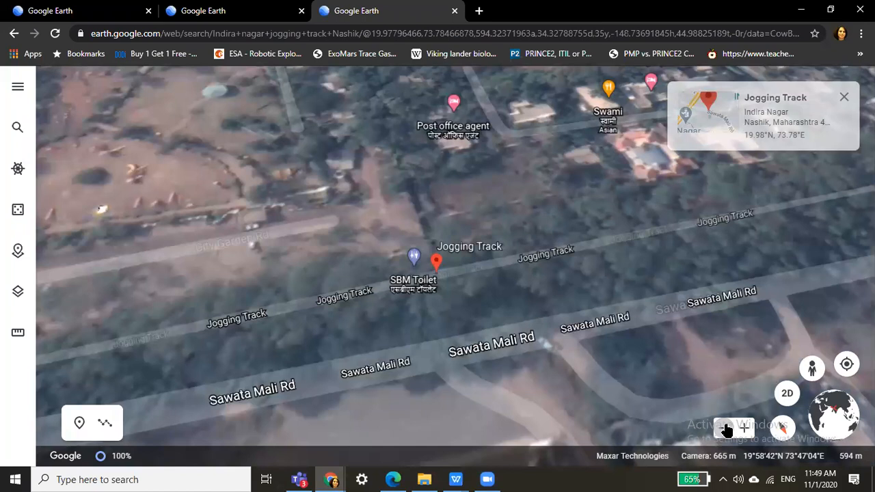
{"action": "left_click", "coordinate": [726, 430]}
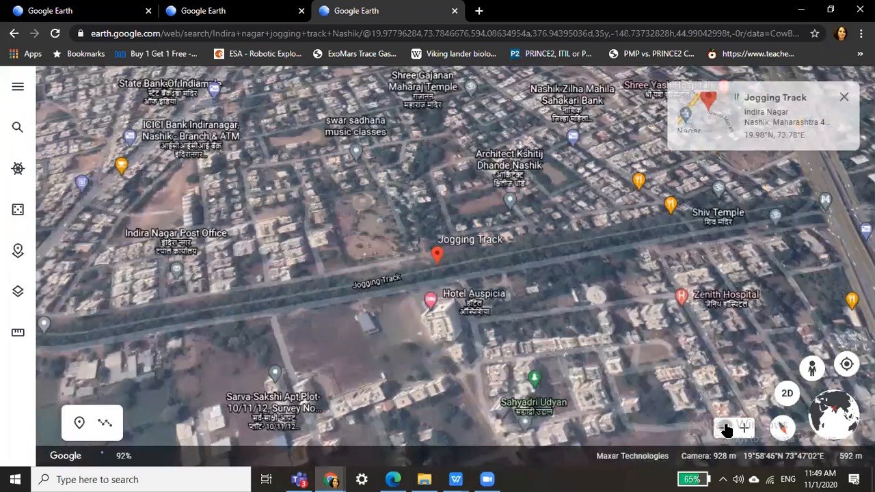
{"action": "left_click", "coordinate": [726, 429]}
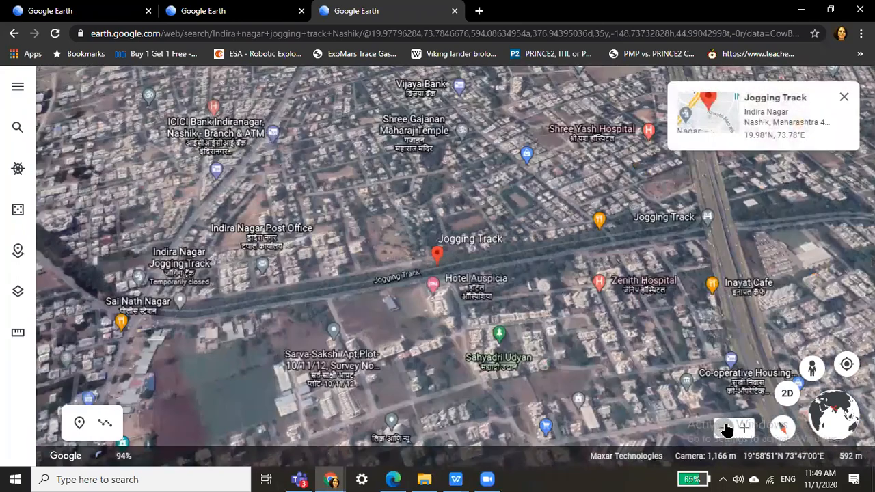
{"action": "left_click", "coordinate": [726, 429]}
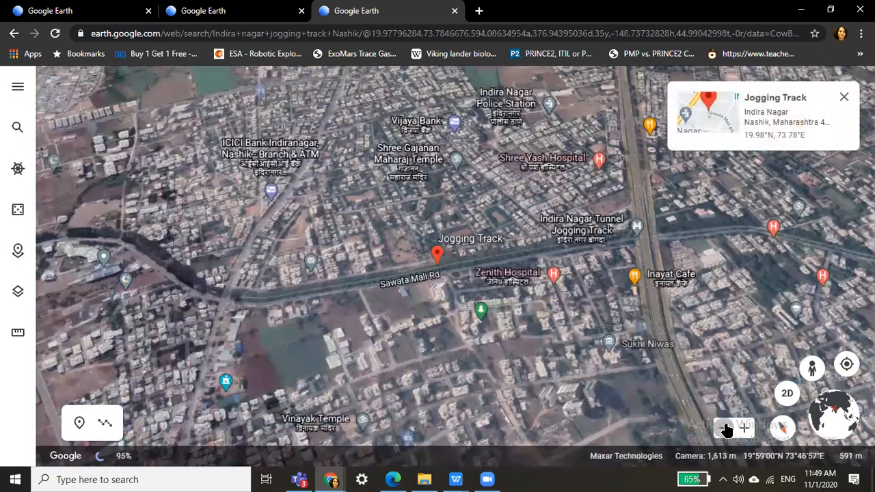
{"action": "left_click", "coordinate": [726, 429]}
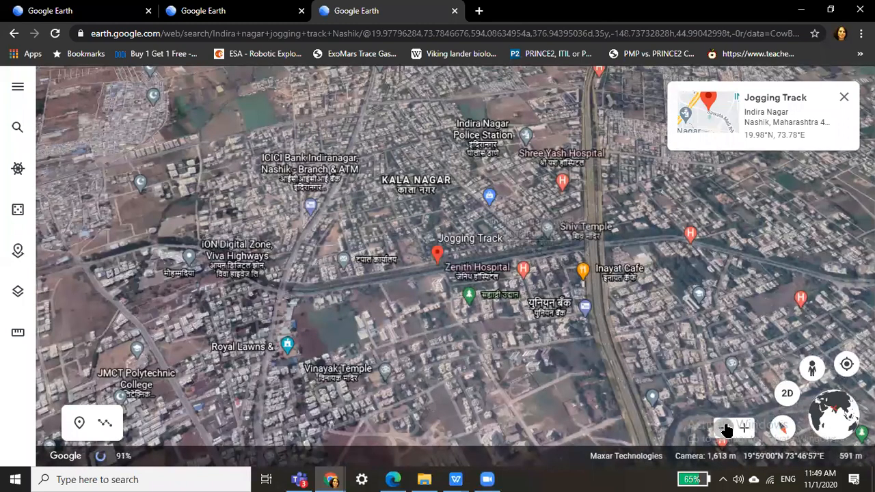
{"action": "left_click", "coordinate": [726, 429]}
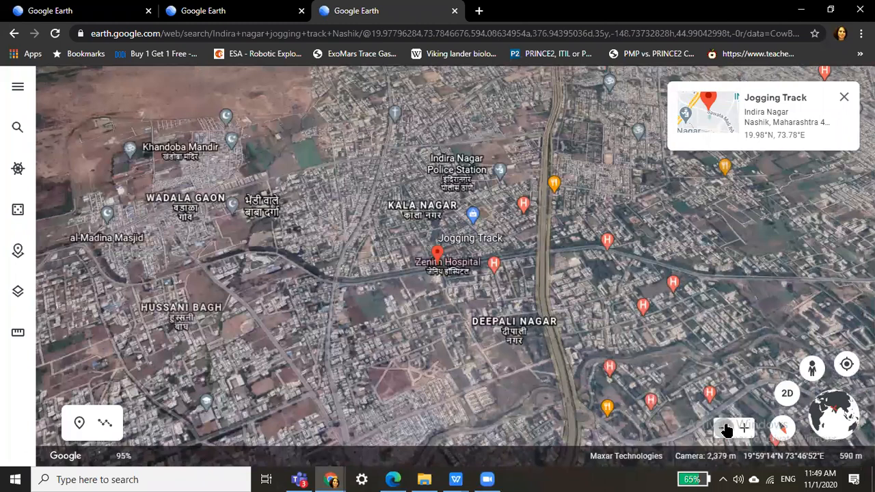
{"action": "left_click", "coordinate": [726, 429]}
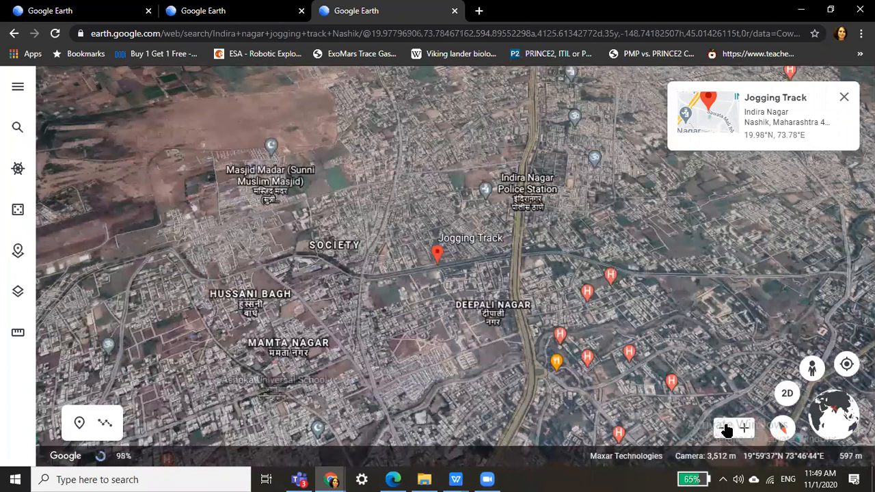
{"action": "left_click", "coordinate": [726, 429]}
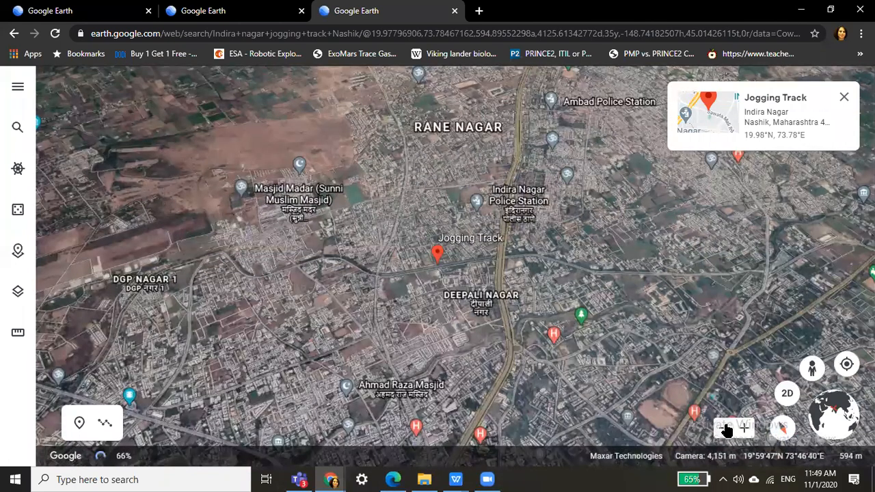
{"action": "left_click", "coordinate": [726, 429]}
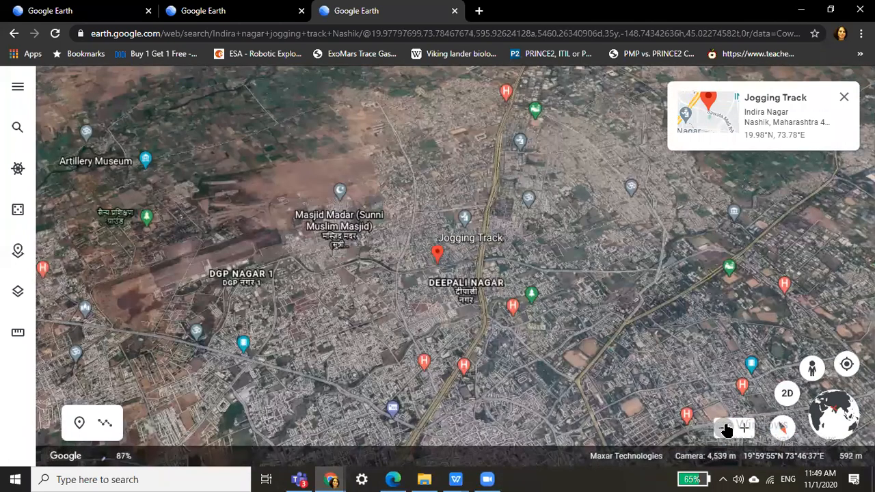
{"action": "left_click", "coordinate": [727, 430]}
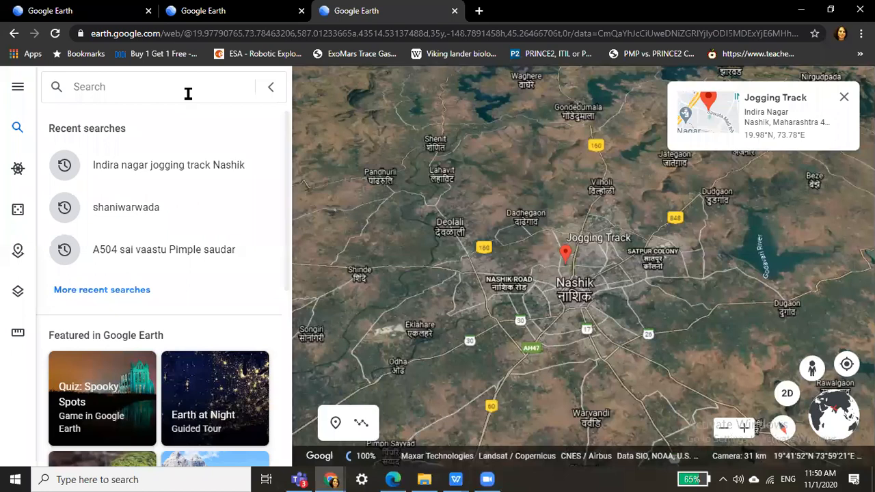
Search 'behind vandana park jogging track nashik' and zoom in twice over the Indira Nagar area found.
{"action": "type", "text": "behind vandana"}
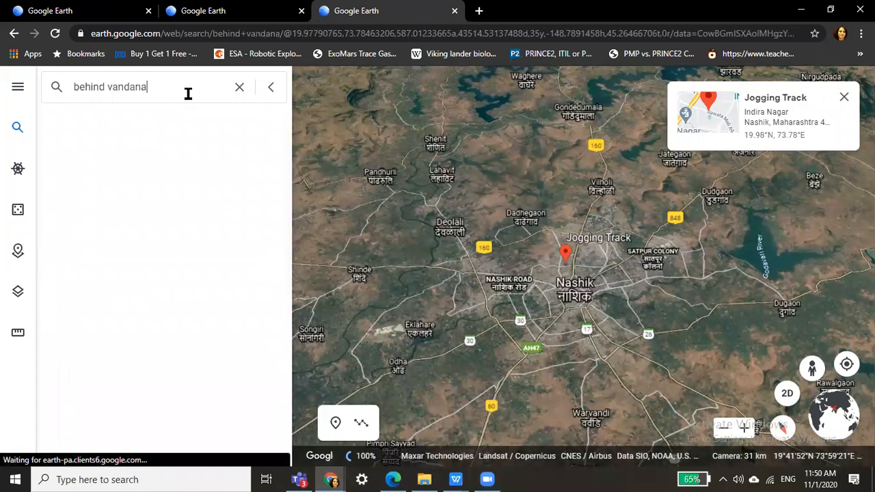
{"action": "type", "text": " park jogg"}
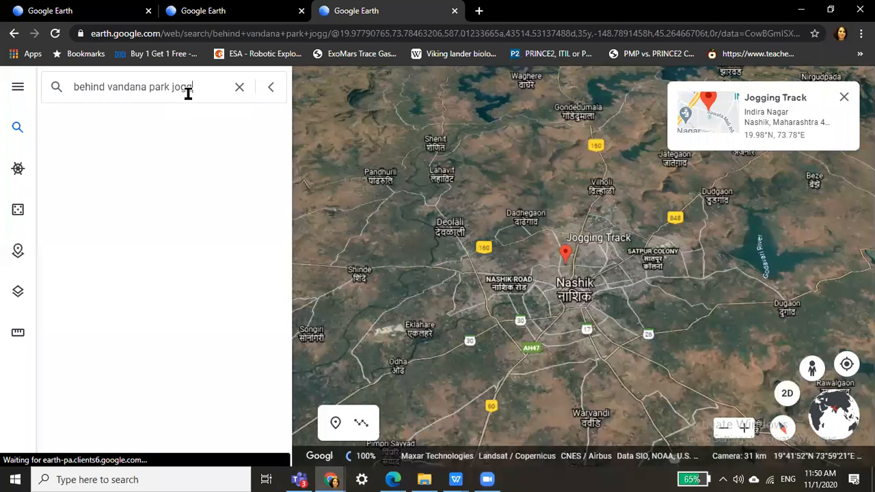
{"action": "type", "text": "ing tra"}
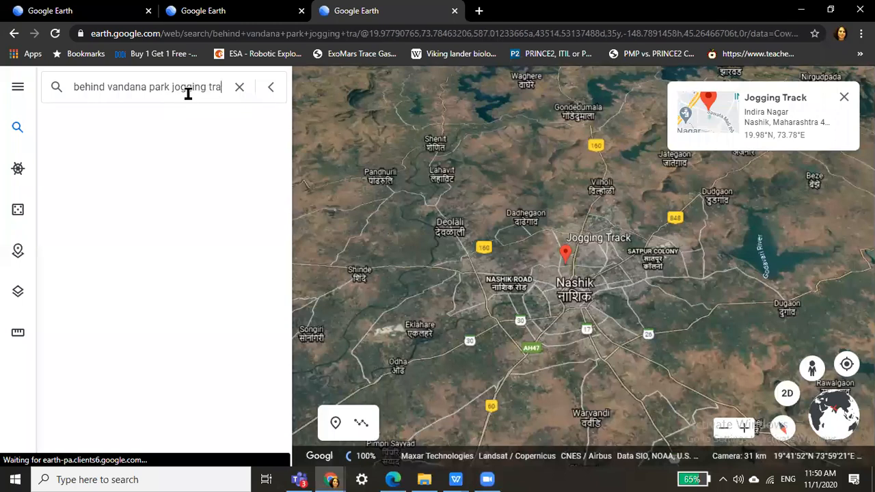
{"action": "type", "text": "ck"}
{"action": "type", "text": " n"}
{"action": "type", "text": "ashik"}
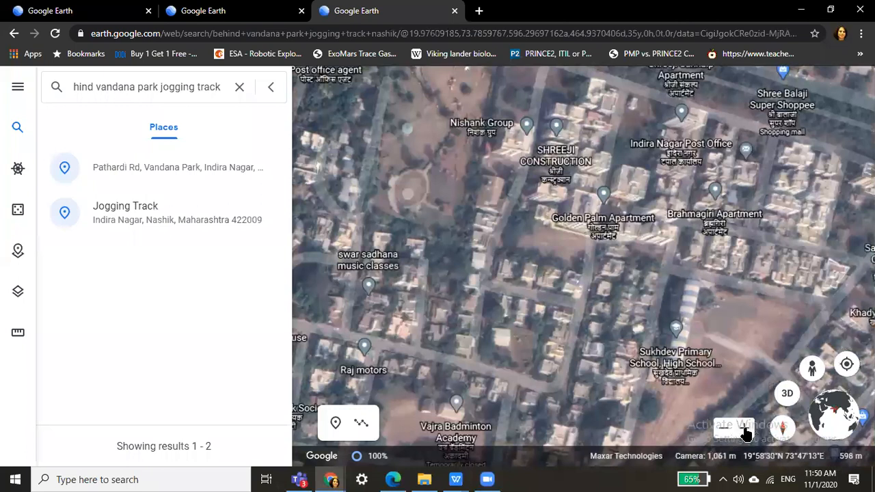
{"action": "left_click", "coordinate": [745, 435]}
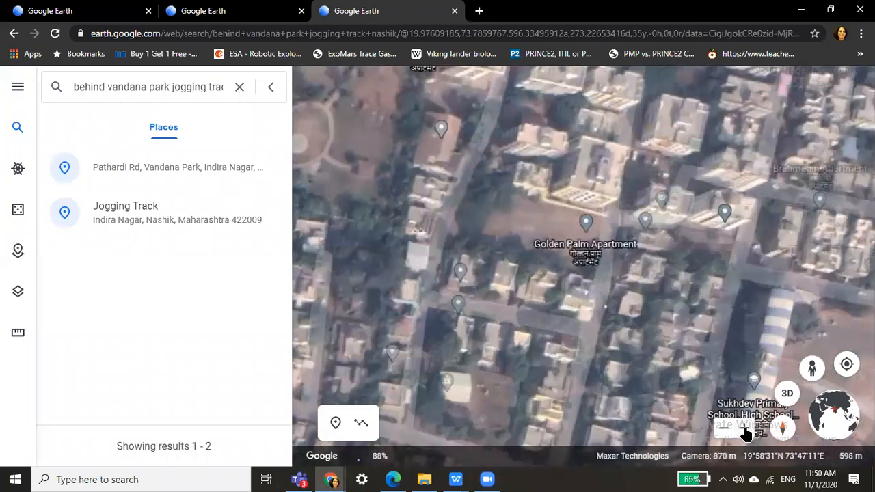
{"action": "left_click", "coordinate": [745, 434]}
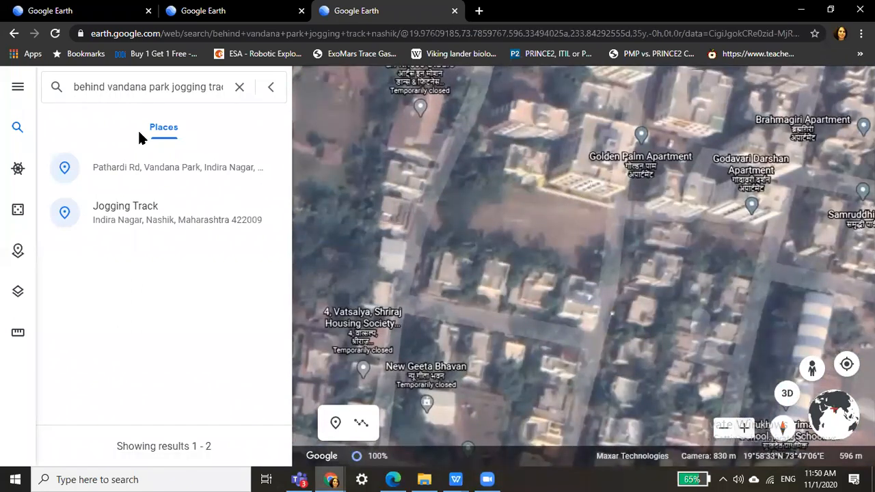
{"action": "left_click", "coordinate": [74, 87]}
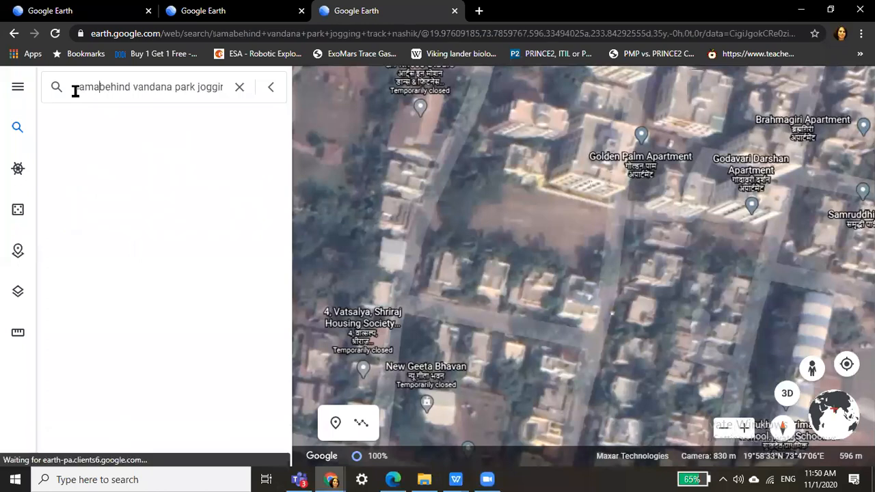
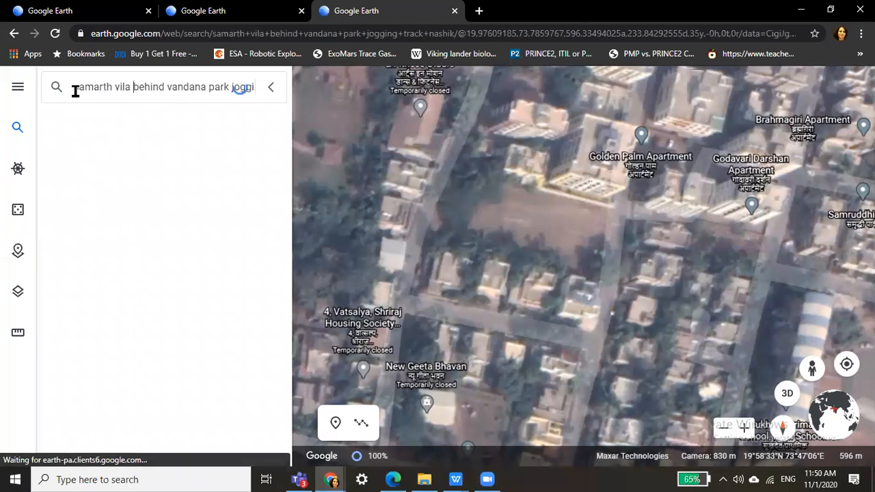
{"action": "left_click", "coordinate": [167, 87]}
{"action": "key", "text": "BackSpace"}
{"action": "key", "text": "BackSpace"}
{"action": "key", "text": "BackSpace"}
{"action": "key", "text": "BackSpace"}
{"action": "key", "text": "BackSpace"}
{"action": "key", "text": "BackSpace"}
{"action": "key", "text": "BackSpace"}
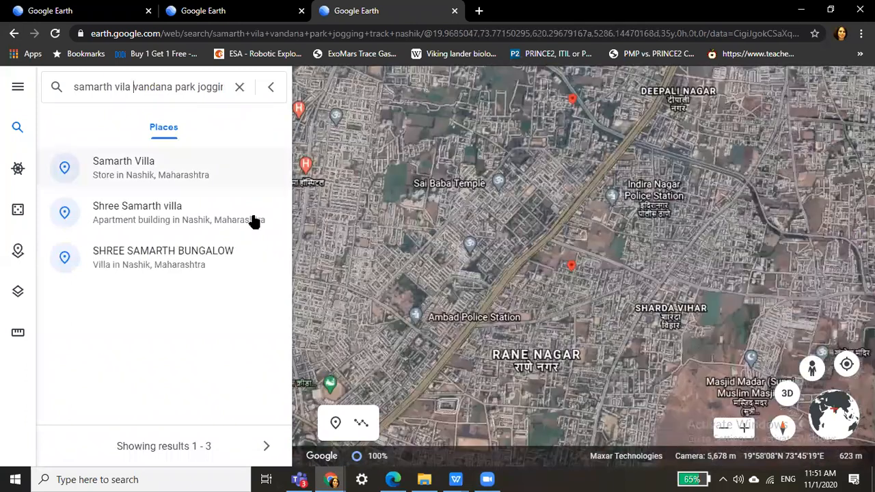
{"action": "left_click", "coordinate": [253, 221]}
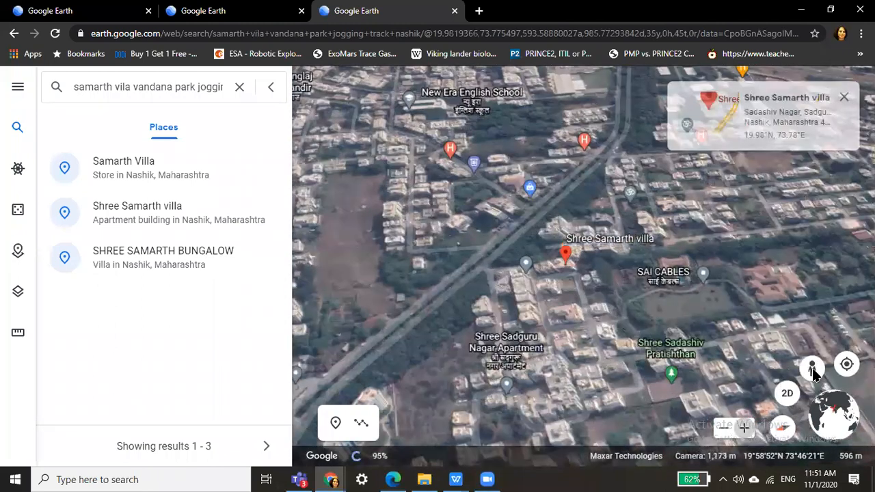
{"action": "left_click", "coordinate": [814, 372]}
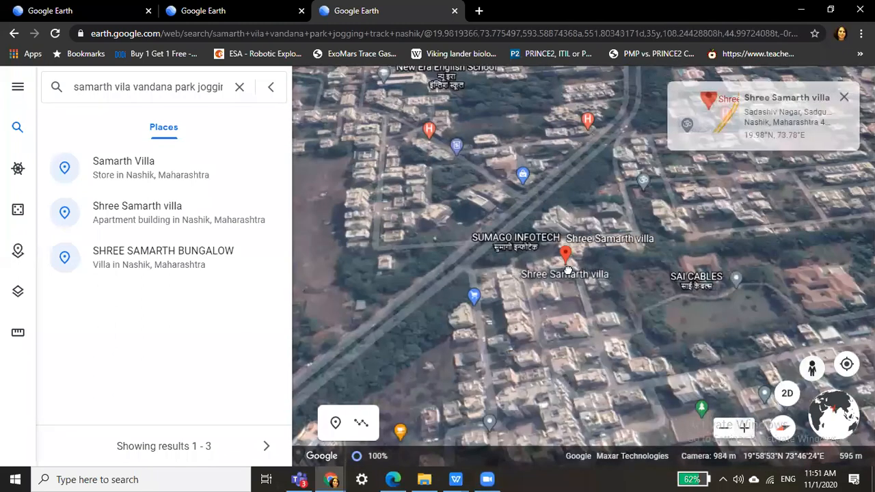
{"action": "left_click", "coordinate": [567, 269]}
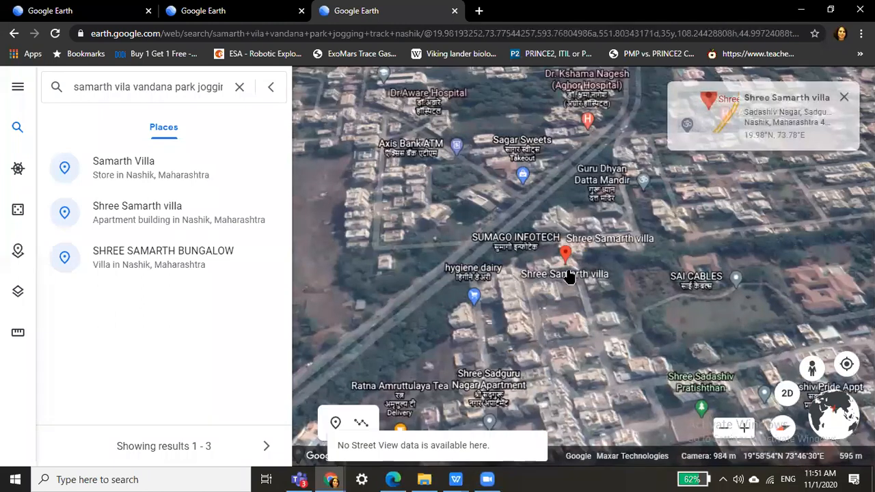
{"action": "left_click", "coordinate": [743, 431]}
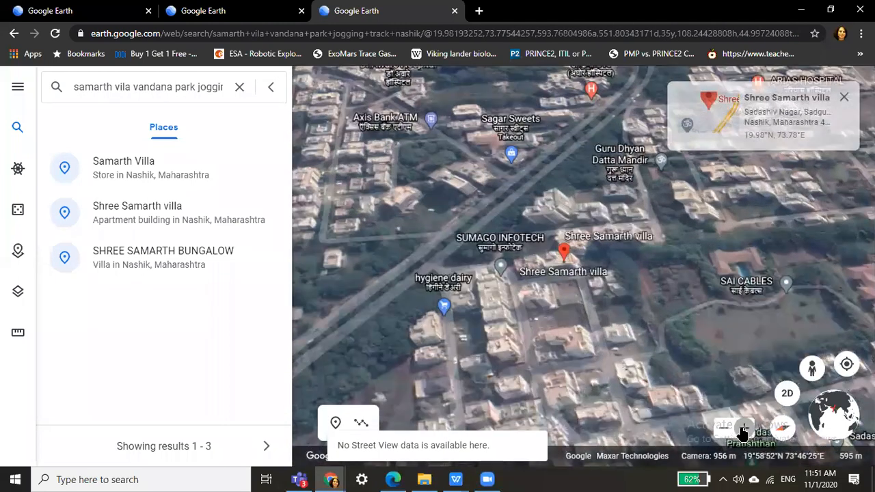
{"action": "left_click", "coordinate": [743, 430]}
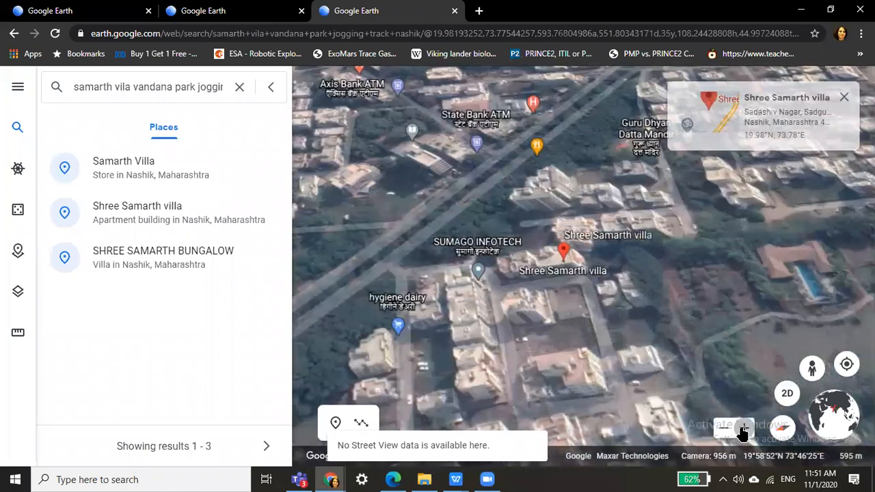
{"action": "left_click", "coordinate": [743, 431]}
{"action": "left_click", "coordinate": [743, 430]}
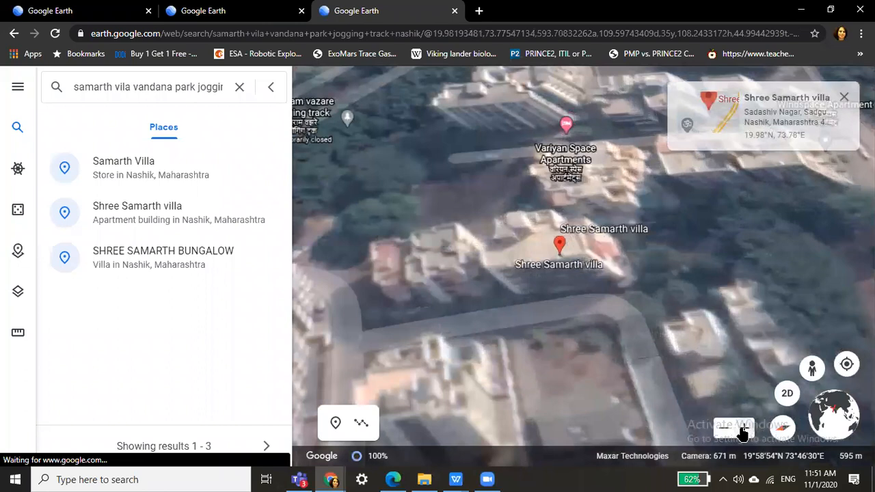
{"action": "left_click", "coordinate": [743, 431]}
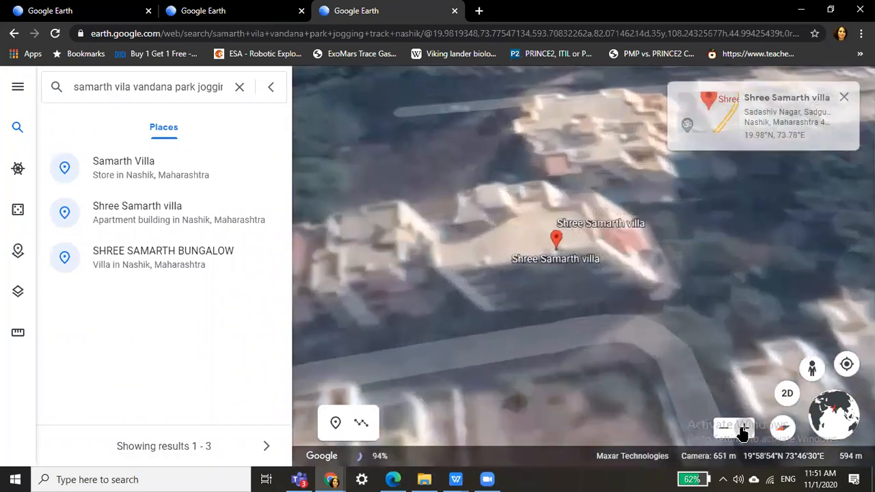
{"action": "left_click", "coordinate": [743, 430]}
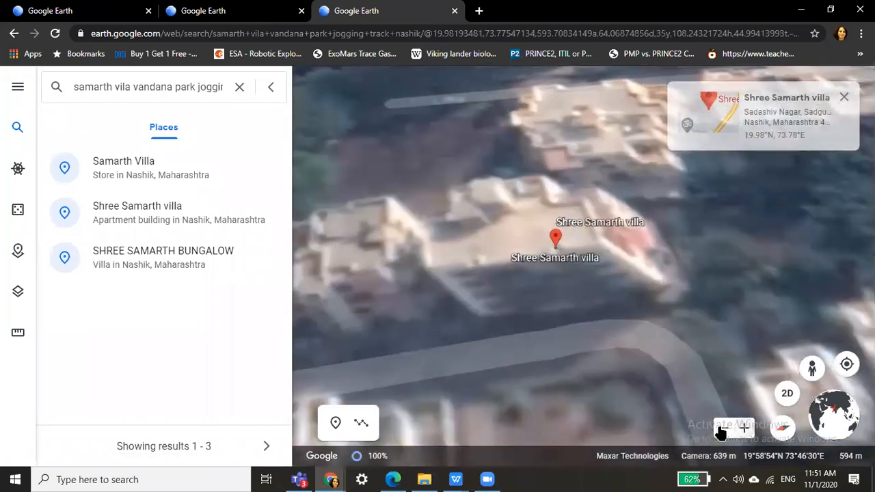
{"action": "left_click", "coordinate": [722, 428]}
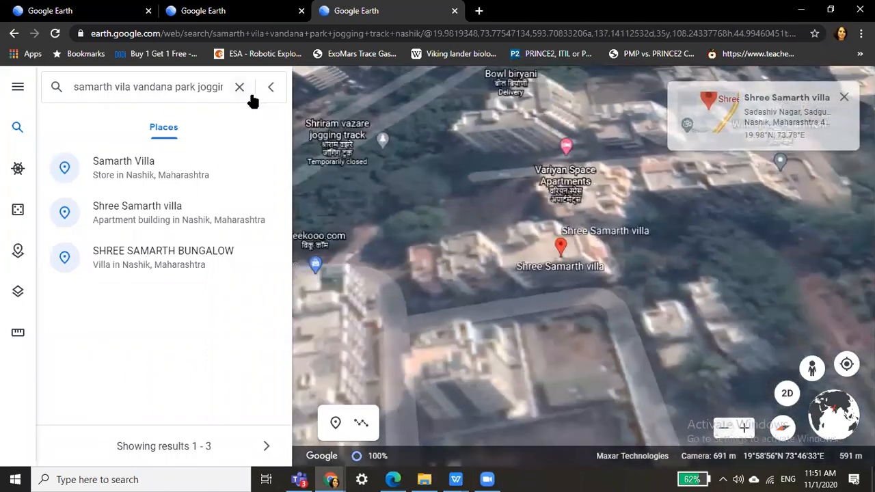
Clear the search, hide the search panel, and show the Projects list with PUNE.
{"action": "left_click", "coordinate": [239, 88]}
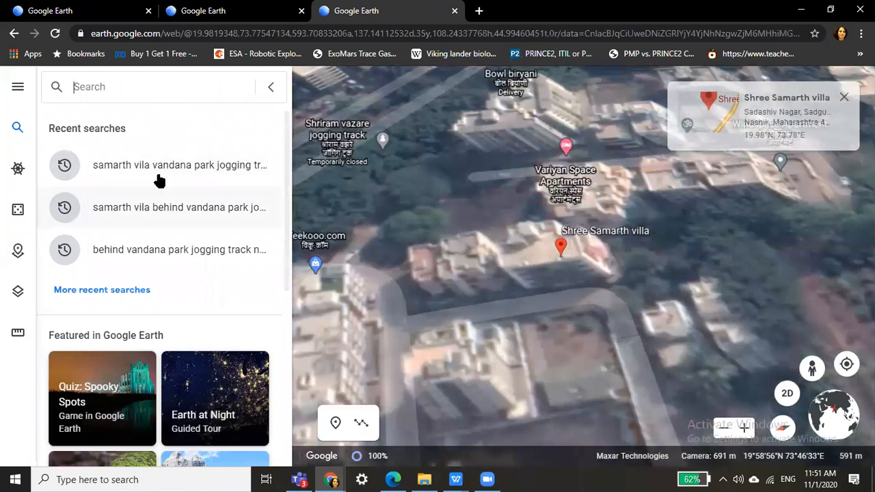
{"action": "left_click", "coordinate": [159, 211]}
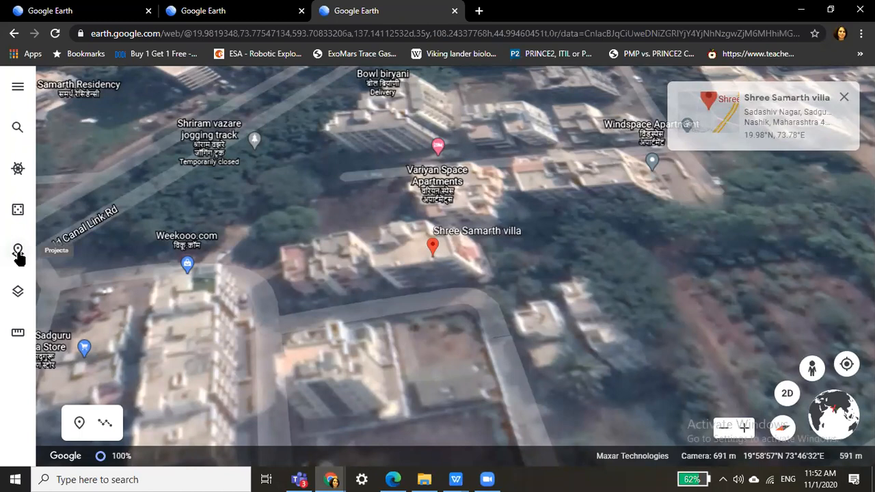
{"action": "left_click", "coordinate": [19, 253]}
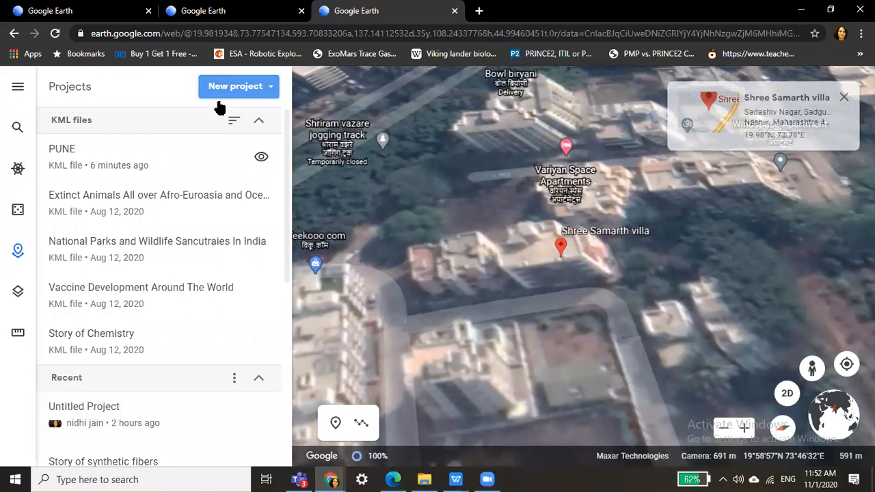
Create a new project in Google Drive and start editing its Untitled Project title.
{"action": "left_click", "coordinate": [252, 87]}
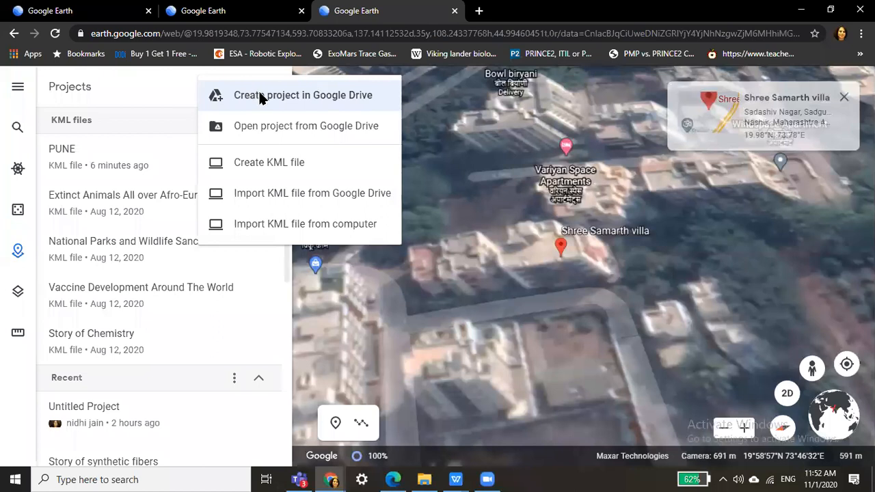
{"action": "left_click", "coordinate": [259, 96]}
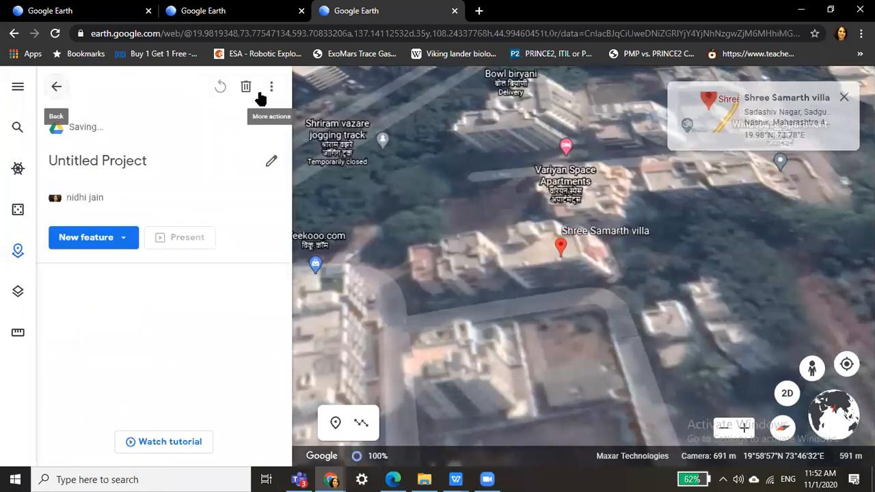
{"action": "left_click", "coordinate": [152, 167]}
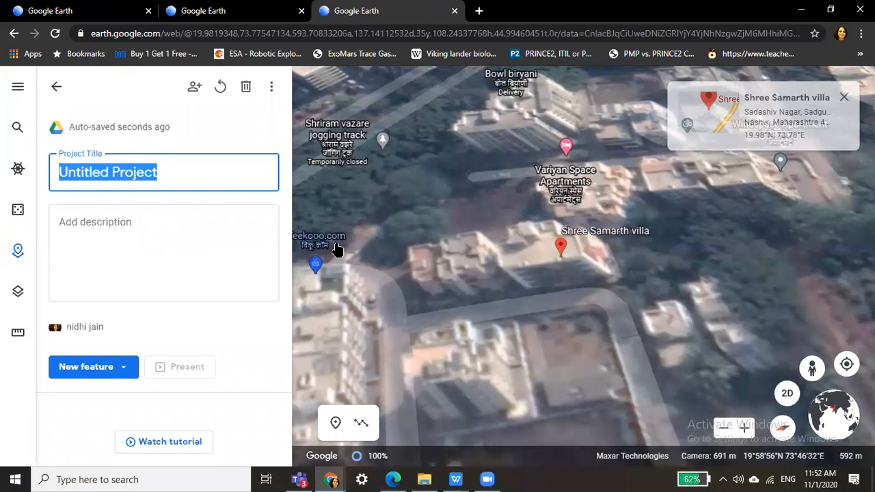
Keep the title Untitled Project and switch to the first tab's Google Earth overview page.
{"action": "left_click", "coordinate": [330, 479]}
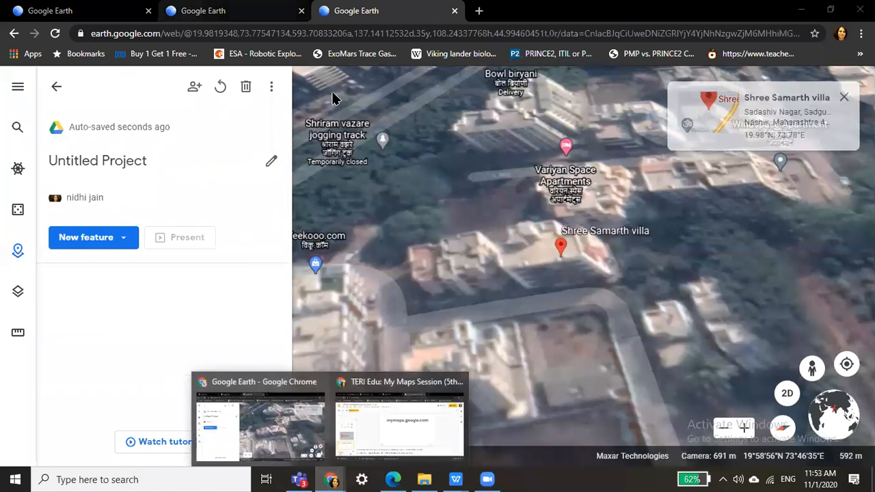
{"action": "left_click", "coordinate": [246, 11]}
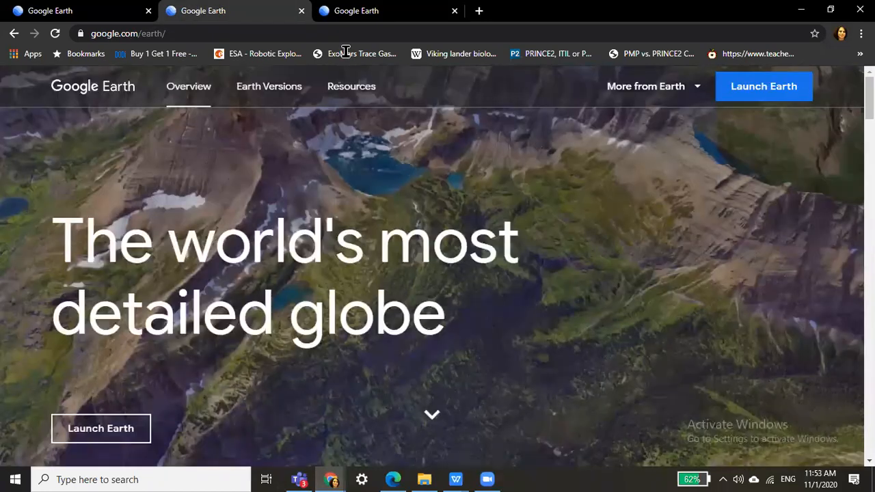
{"action": "left_click", "coordinate": [82, 10]}
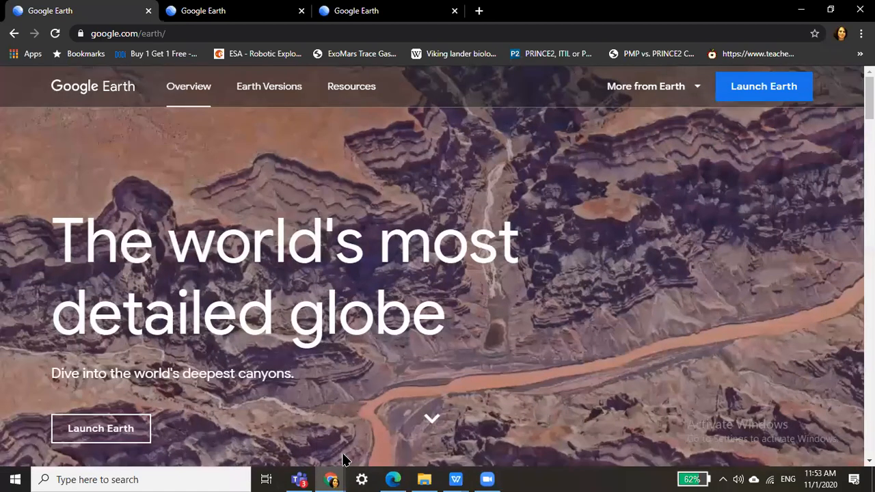
{"action": "left_click", "coordinate": [332, 480]}
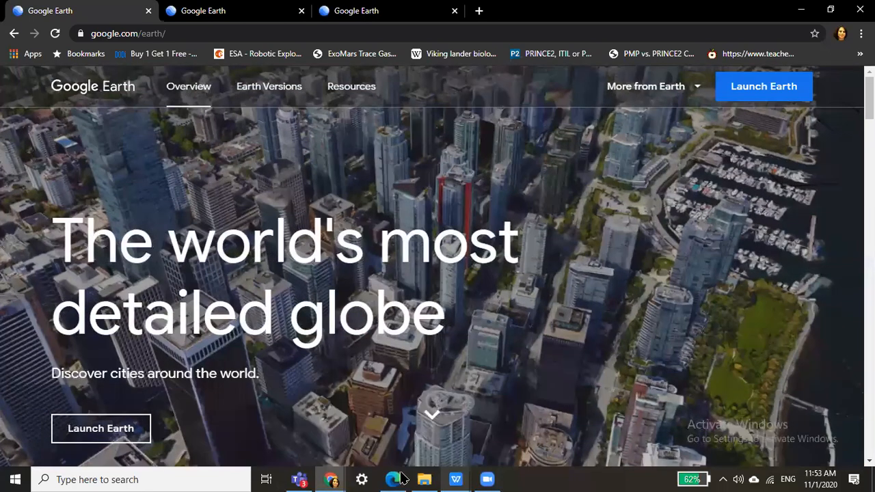
{"action": "left_click", "coordinate": [456, 480]}
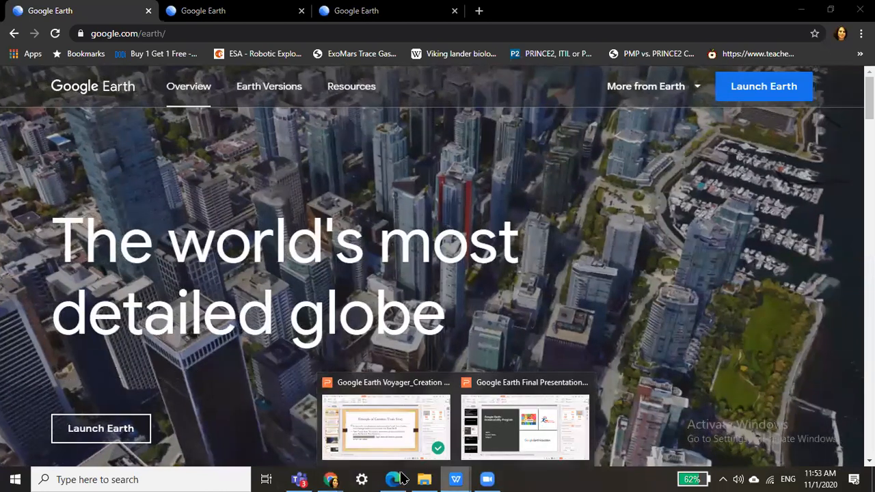
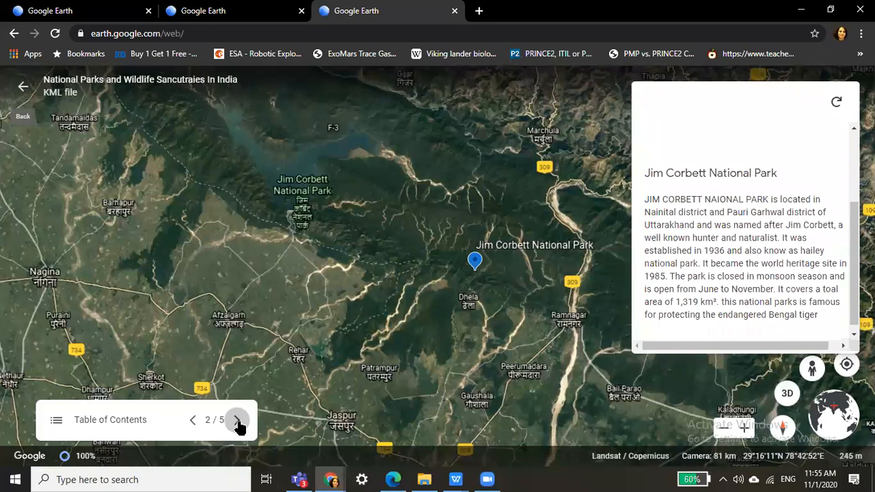
Advance the tour to Valley of Flowers, zoom in and tilt to 3D, then continue to Ranthambore.
{"action": "left_click", "coordinate": [237, 420]}
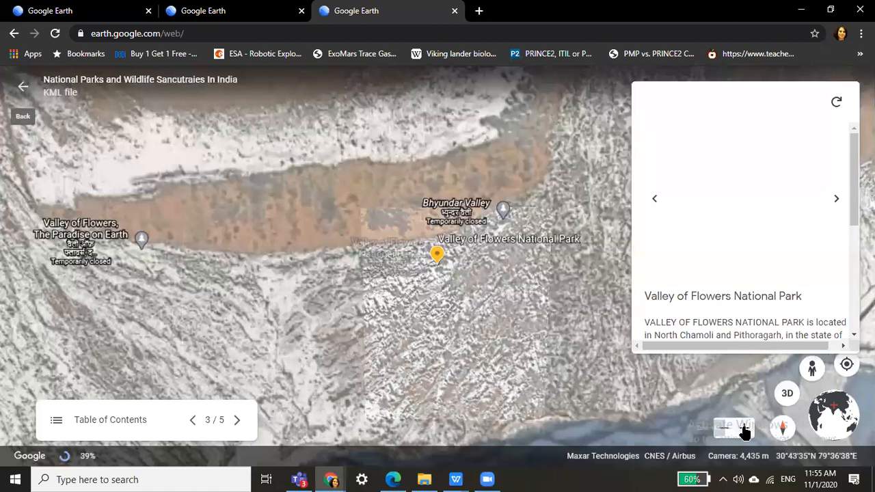
{"action": "left_click", "coordinate": [745, 432]}
{"action": "left_click", "coordinate": [745, 431]}
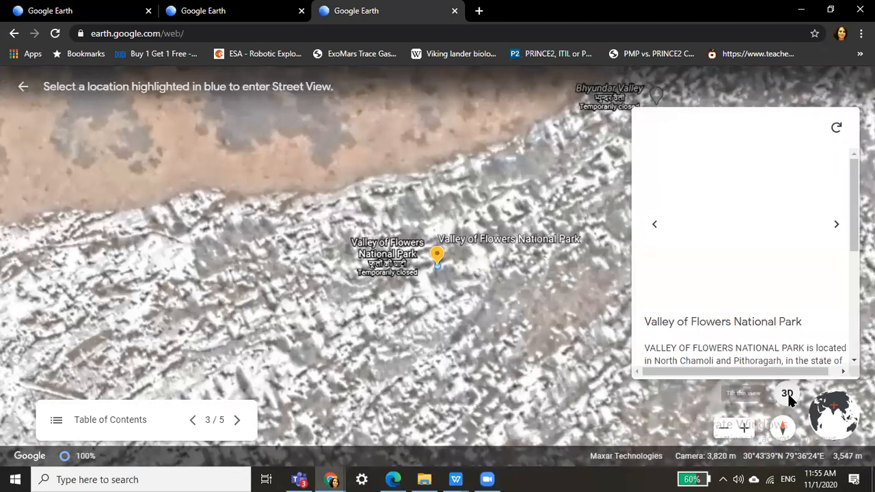
{"action": "left_click", "coordinate": [787, 394]}
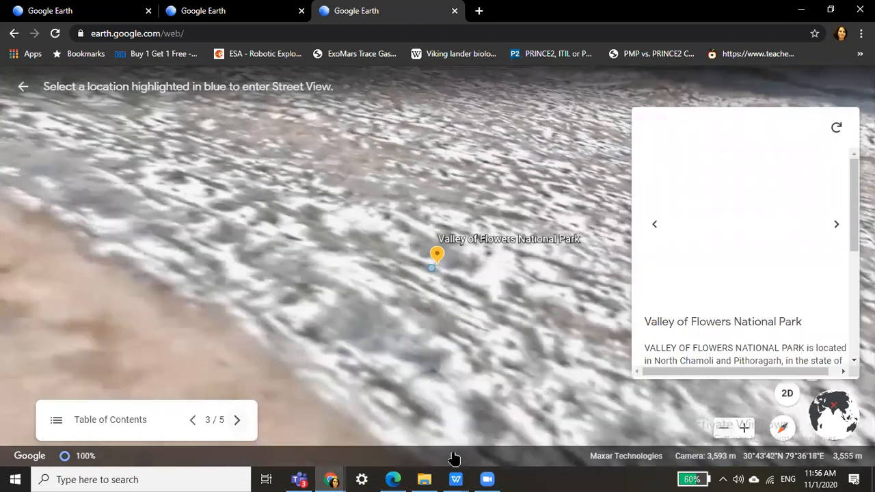
{"action": "left_click", "coordinate": [237, 422]}
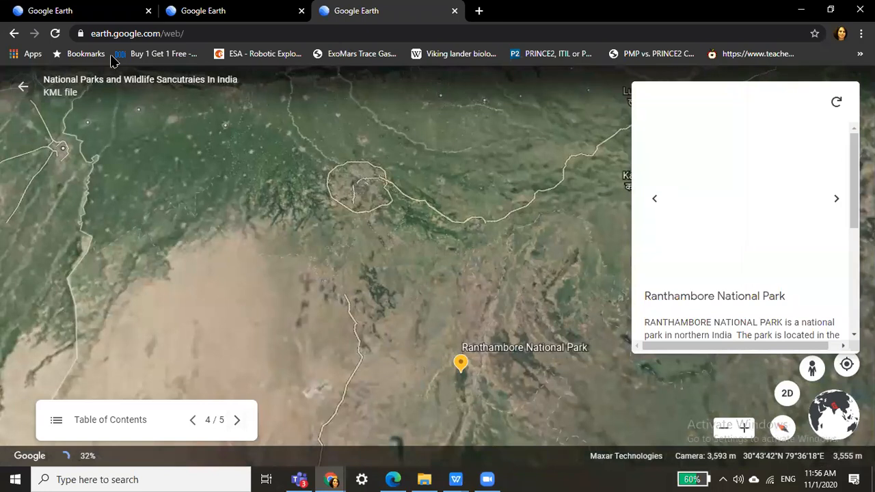
Leave the tour presentation and create a new project stored in Google Drive.
{"action": "left_click", "coordinate": [19, 89]}
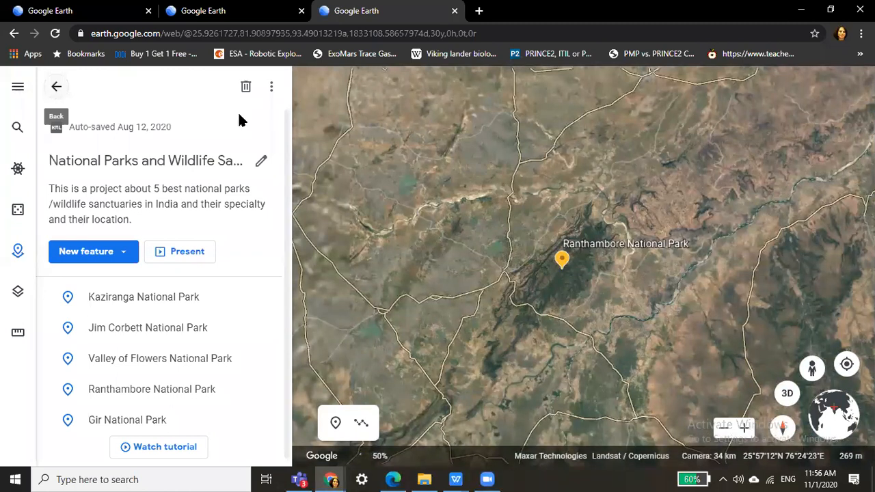
{"action": "left_click", "coordinate": [280, 94]}
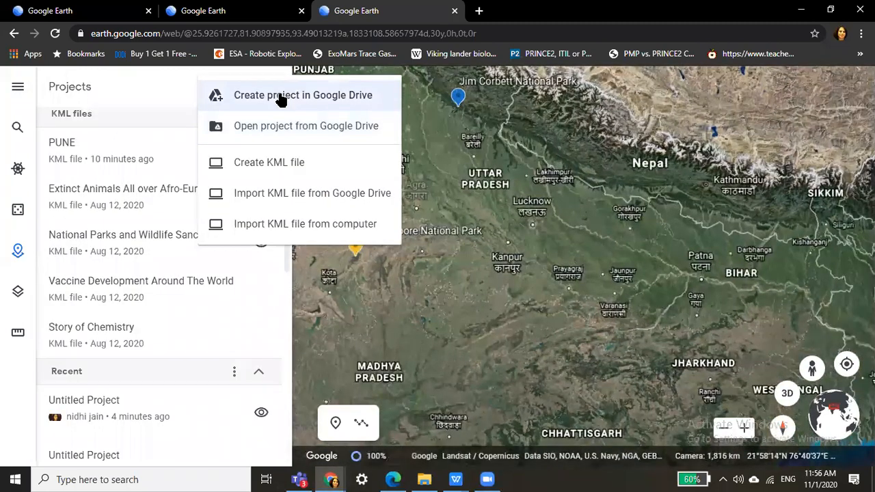
{"action": "left_click", "coordinate": [280, 97]}
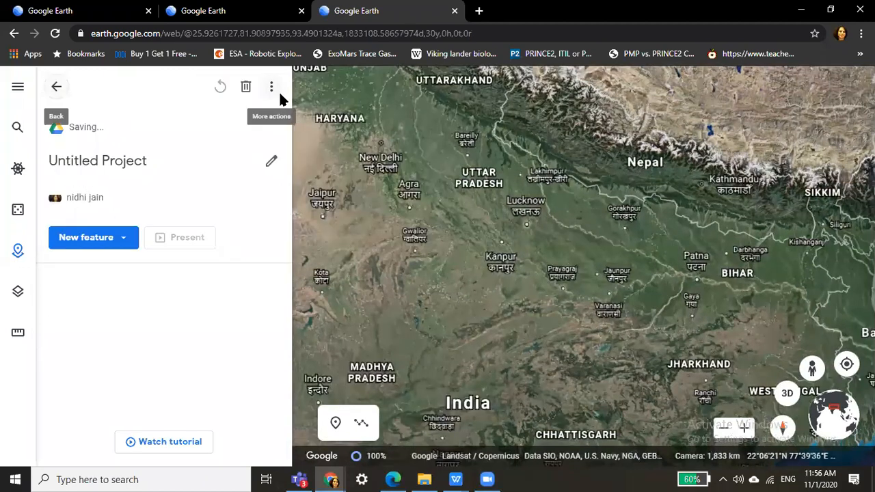
Title the new project 'Historical Places in Maharashtra'.
{"action": "left_click", "coordinate": [143, 163]}
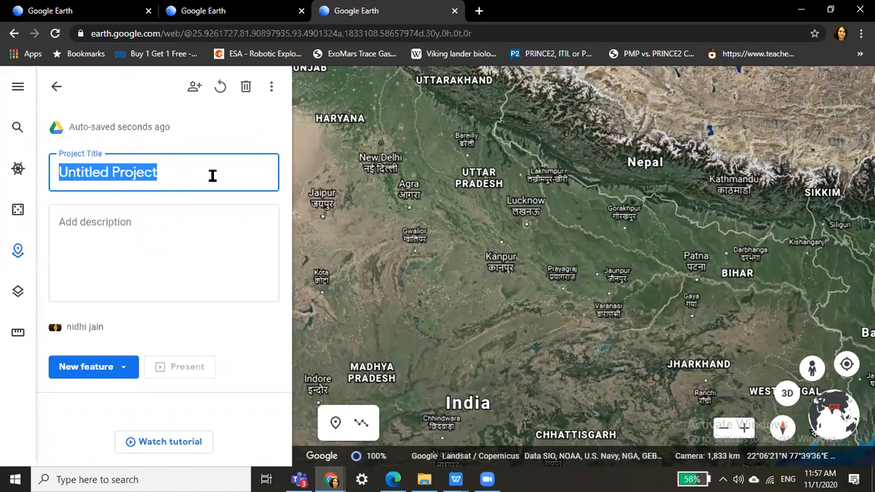
{"action": "type", "text": "Historical Places in"}
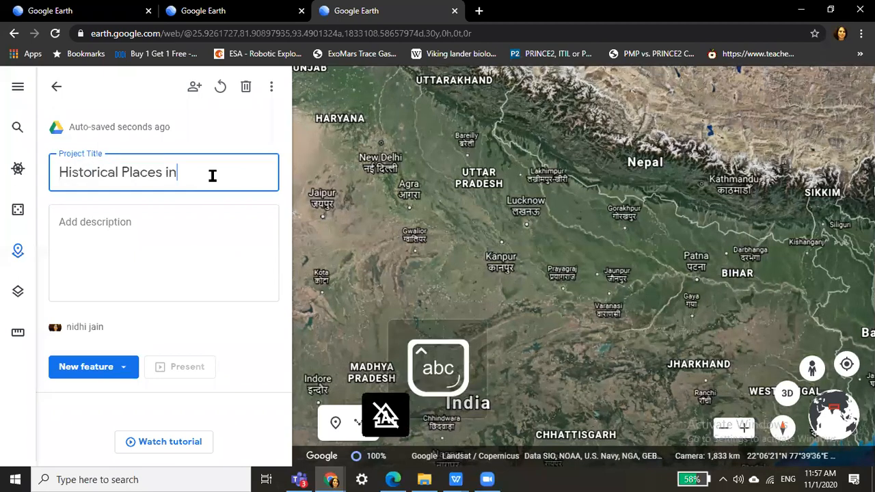
{"action": "type", "text": " Maharashtra"}
{"action": "left_click", "coordinate": [194, 240]}
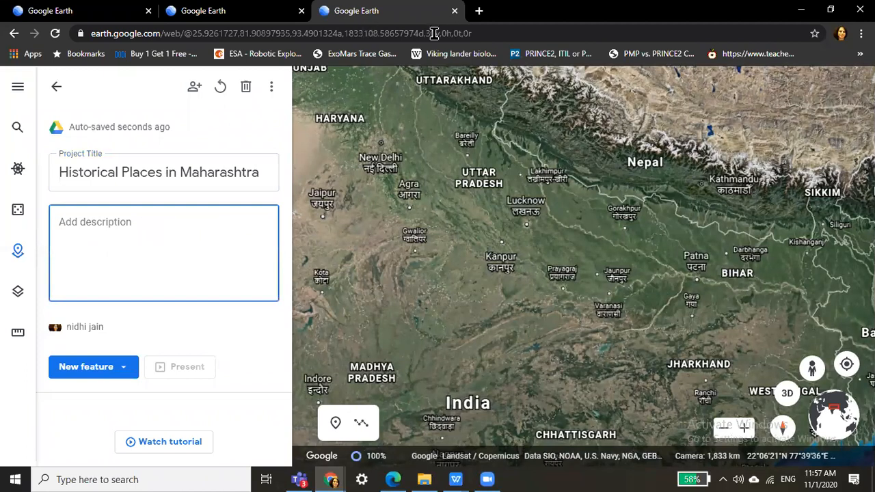
{"action": "key", "text": "ctrl+t"}
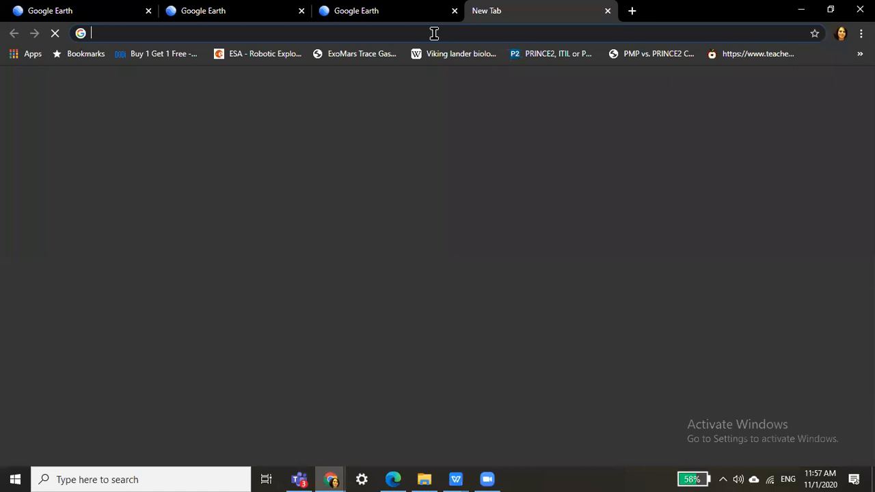
Search 'historical places in maharashtra in marathi', open the popxo article, and copy its opening paragraph.
{"action": "type", "text": "hist"}
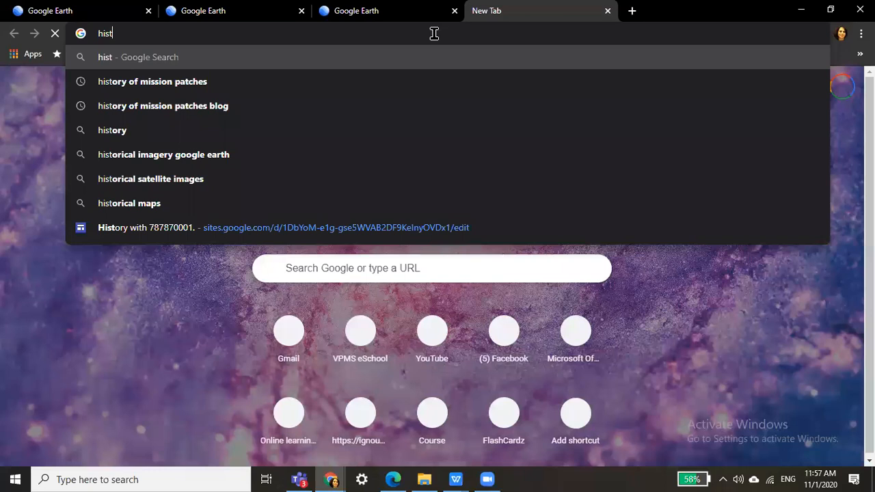
{"action": "type", "text": "orical places in mah"}
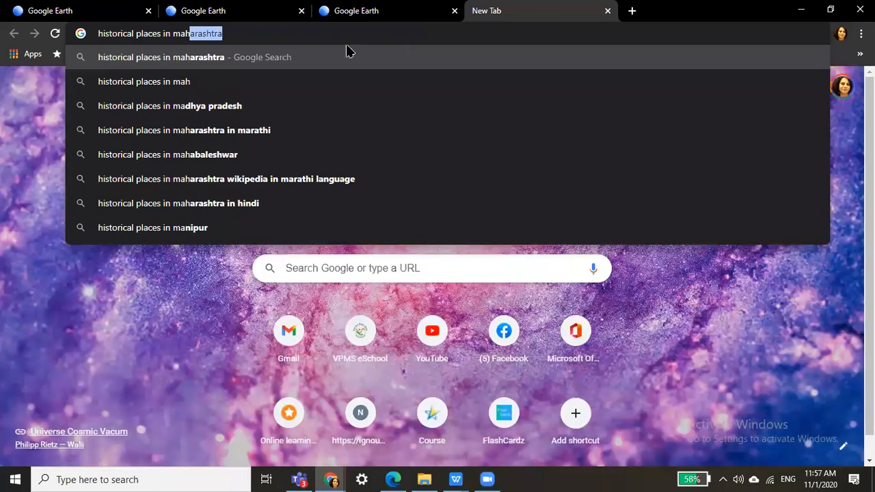
{"action": "type", "text": "aras"}
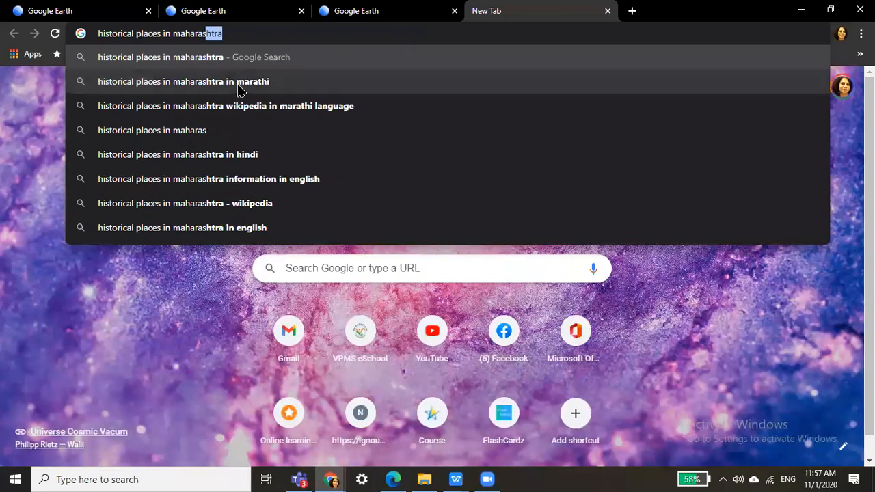
{"action": "key", "text": "Down"}
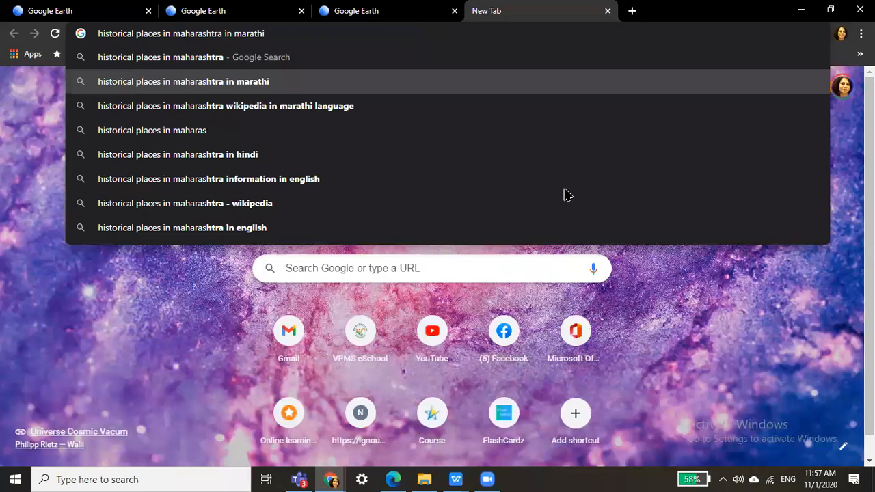
{"action": "key", "text": "Return"}
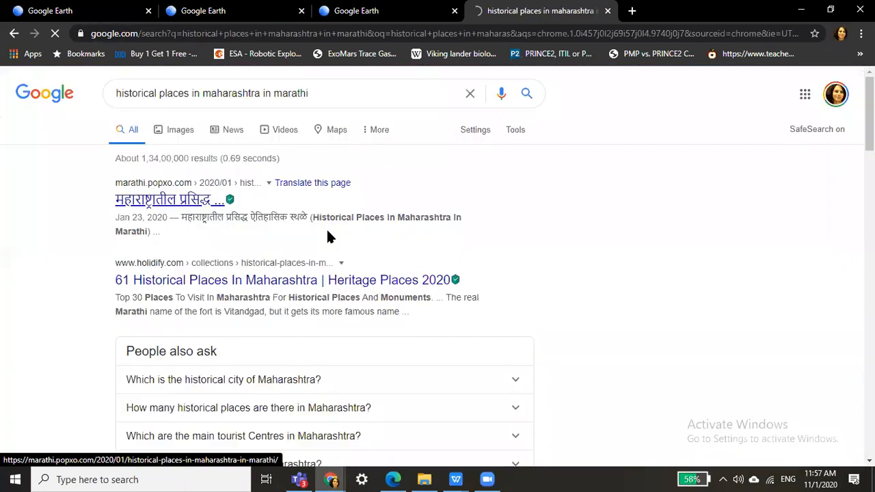
{"action": "left_click", "coordinate": [327, 236]}
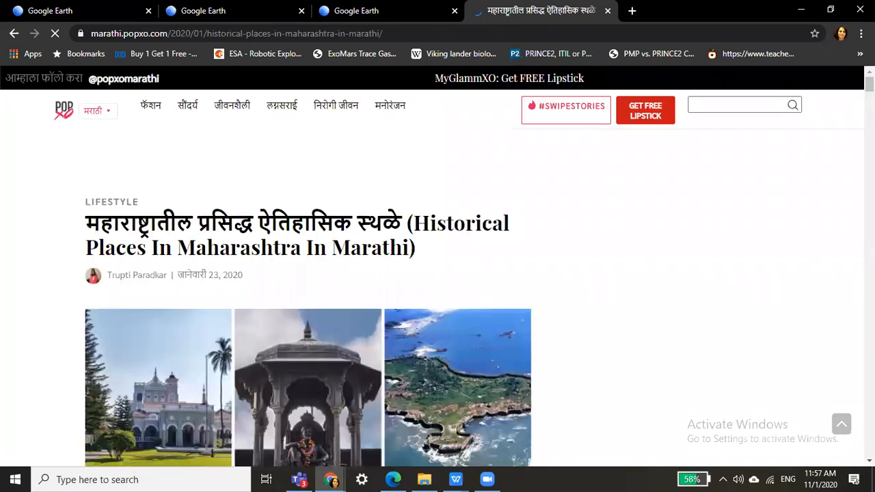
{"action": "scroll", "coordinate": [121, 253], "scroll_direction": "down", "scroll_amount": 5}
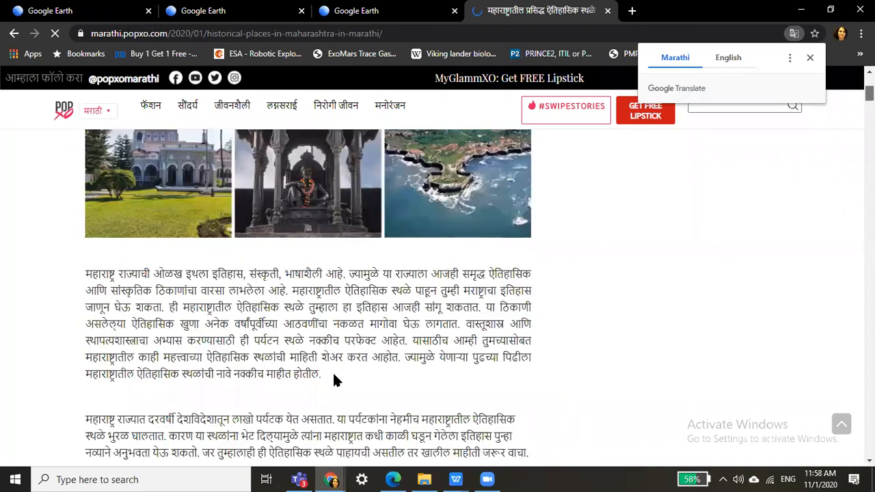
{"action": "triple_click", "coordinate": [334, 380]}
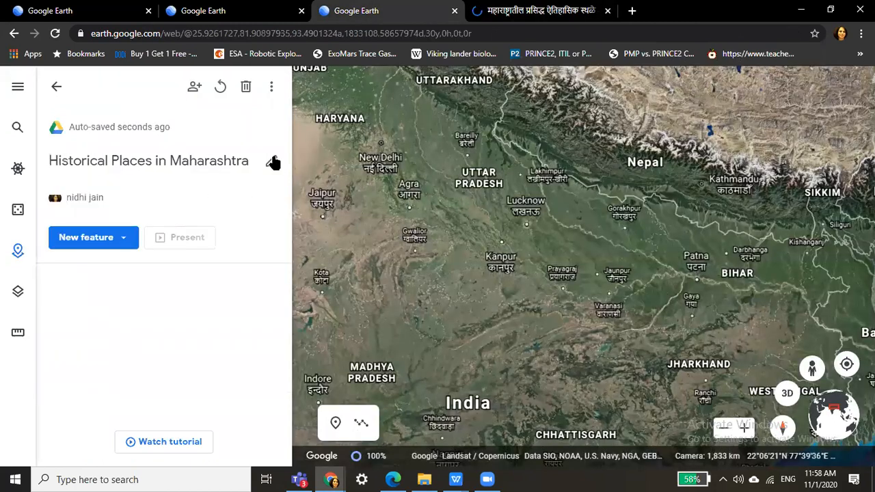
Paste the copied Marathi paragraph as the project's description and save it.
{"action": "left_click", "coordinate": [272, 163]}
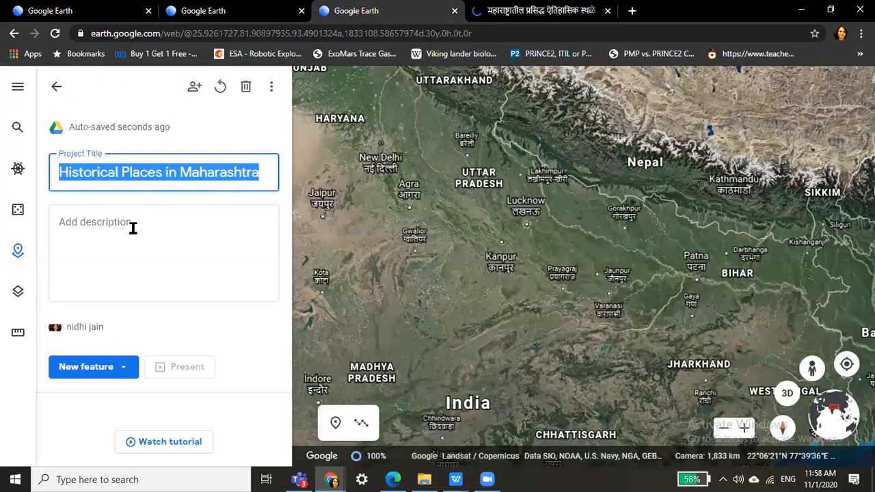
{"action": "left_click", "coordinate": [133, 229]}
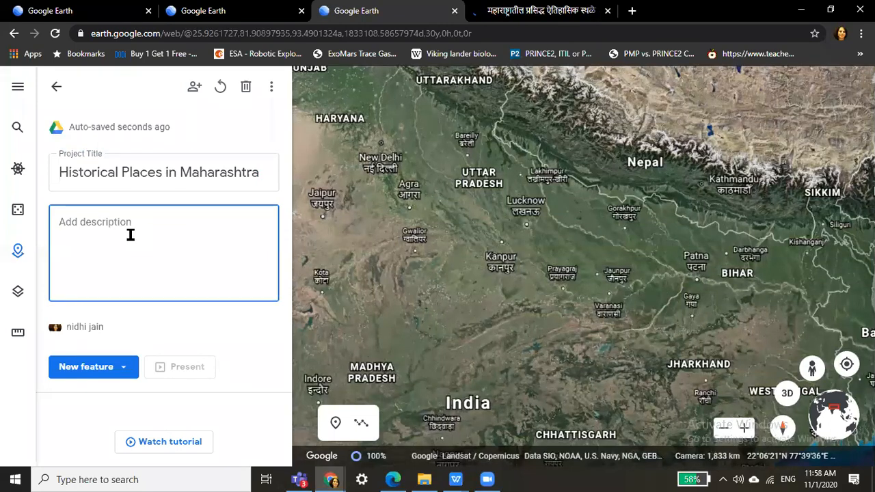
{"action": "key", "text": "ctrl+v"}
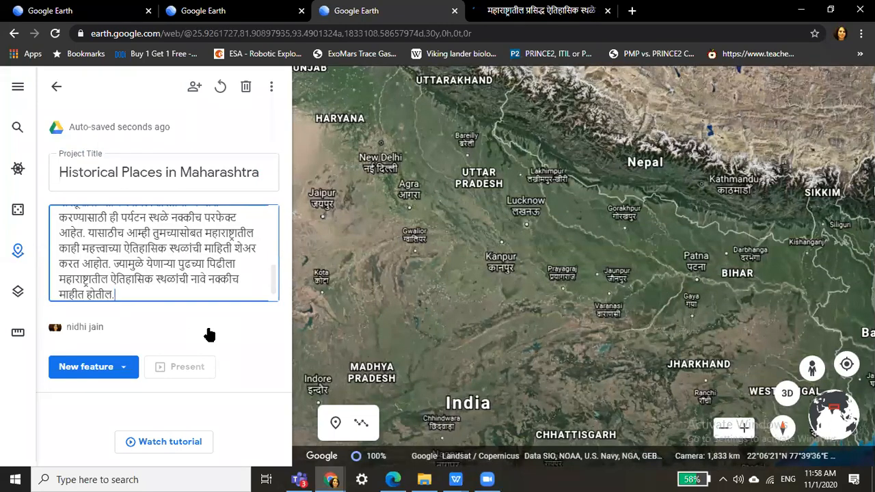
{"action": "left_click", "coordinate": [282, 212]}
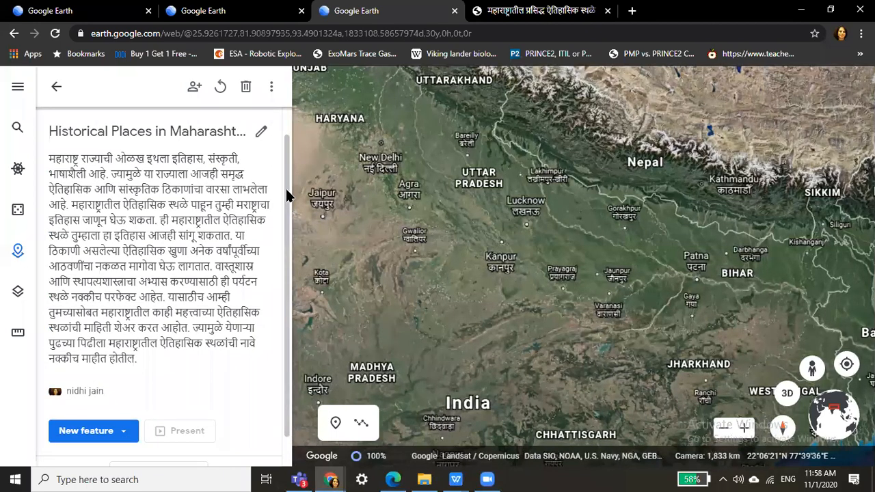
Open the New feature list and scroll through its feature types.
{"action": "scroll", "coordinate": [288, 246], "scroll_direction": "down", "scroll_amount": 1}
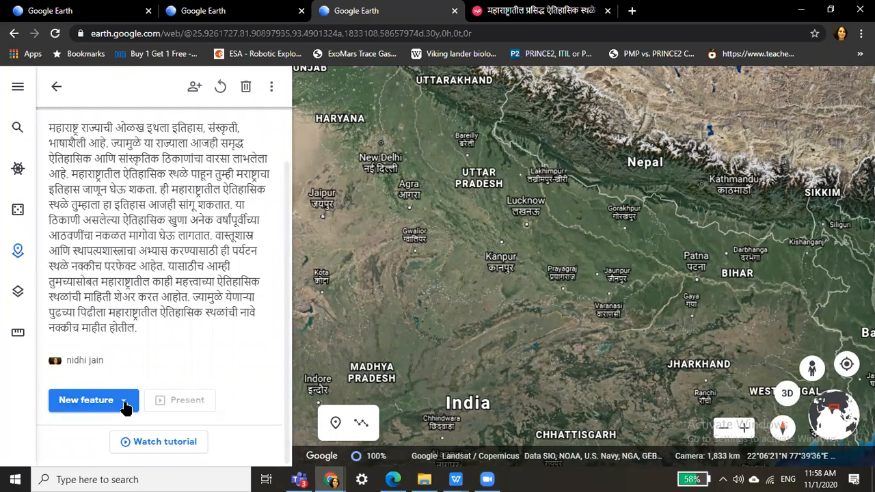
{"action": "left_click", "coordinate": [125, 408]}
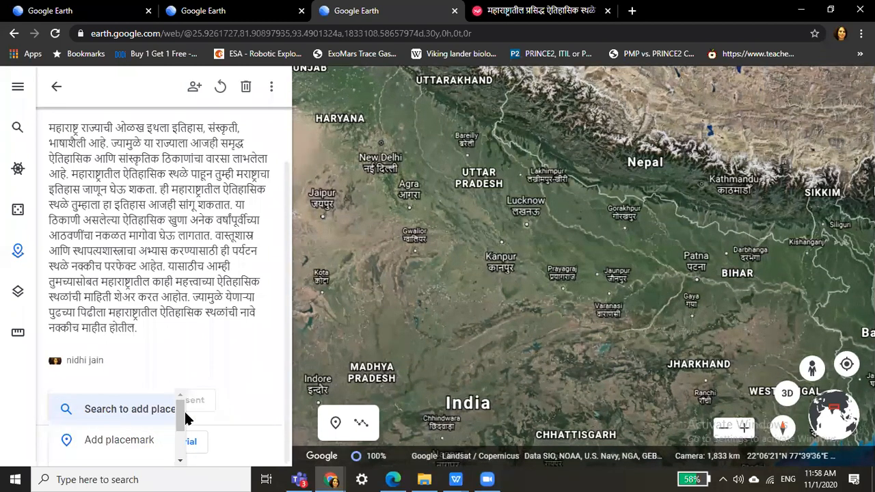
{"action": "left_click_drag", "start_coordinate": [182, 416], "coordinate": [183, 445]}
{"action": "scroll", "coordinate": [183, 446], "scroll_direction": "down", "scroll_amount": 1}
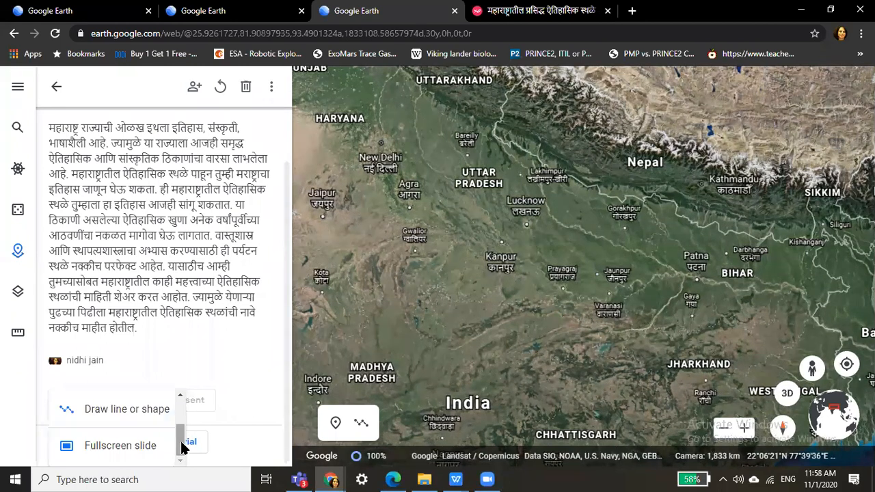
Add a full-screen slide titled 'Historical Places of Maharashtra'.
{"action": "left_click", "coordinate": [111, 446]}
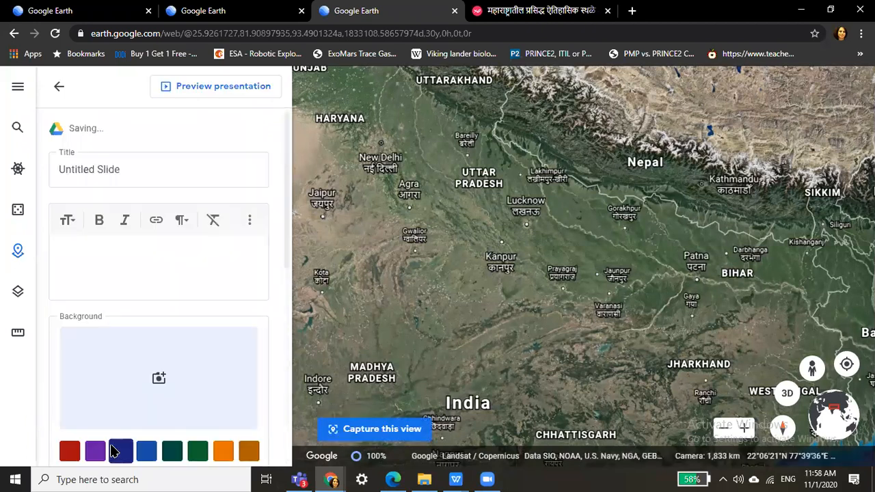
{"action": "left_click", "coordinate": [216, 153]}
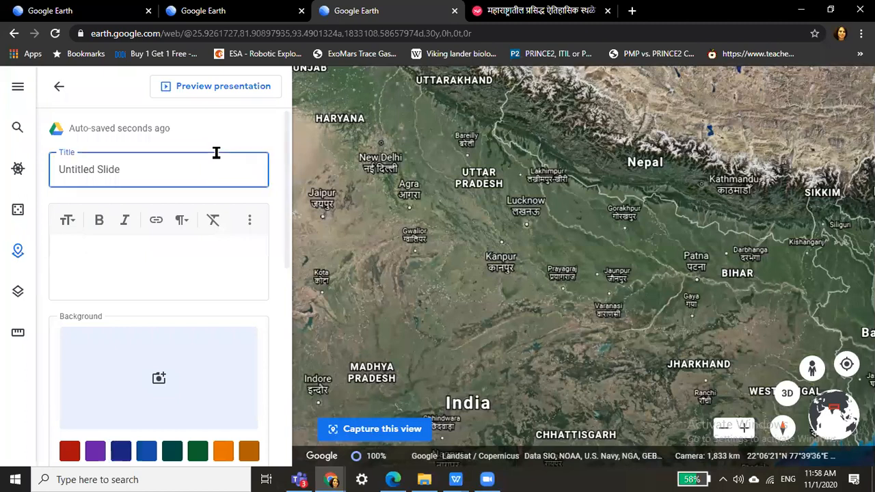
{"action": "key", "text": "BackSpace"}
{"action": "key", "text": "BackSpace"}
{"action": "key", "text": "BackSpace"}
{"action": "key", "text": "BackSpace"}
{"action": "key", "text": "BackSpace"}
{"action": "key", "text": "BackSpace"}
{"action": "key", "text": "BackSpace"}
{"action": "key", "text": "BackSpace"}
{"action": "key", "text": "BackSpace"}
{"action": "key", "text": "BackSpace"}
{"action": "key", "text": "BackSpace"}
{"action": "key", "text": "BackSpace"}
{"action": "key", "text": "BackSpace"}
{"action": "key", "text": "BackSpace"}
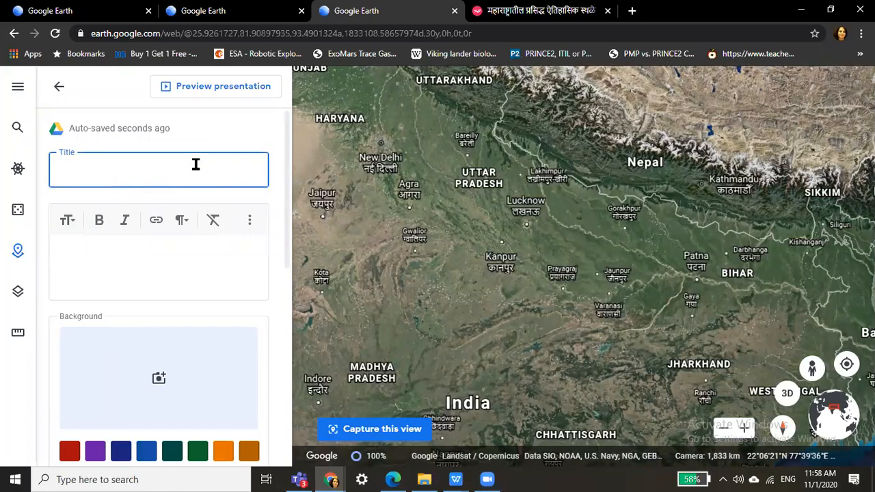
{"action": "type", "text": "His"}
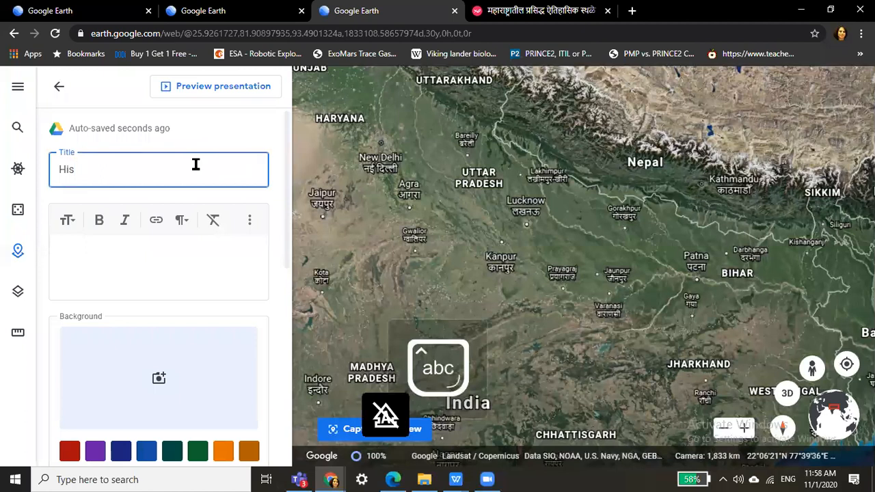
{"action": "type", "text": "torical"}
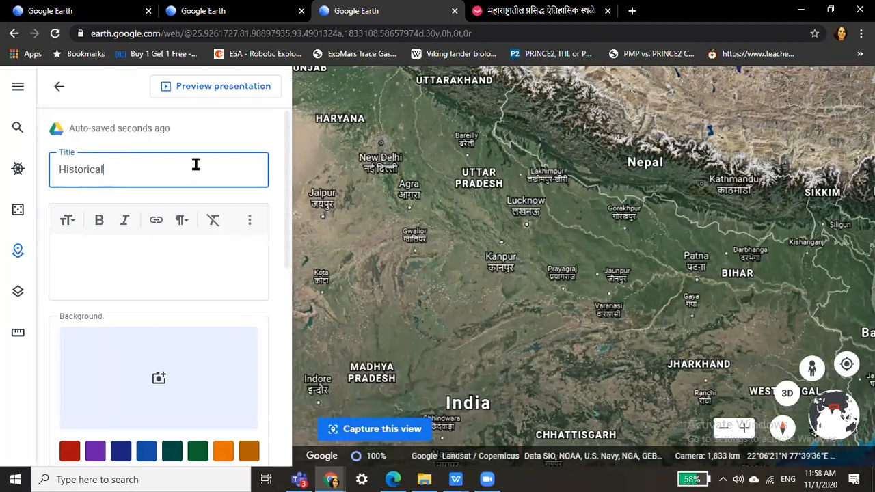
{"action": "type", "text": " Places of Mahar"}
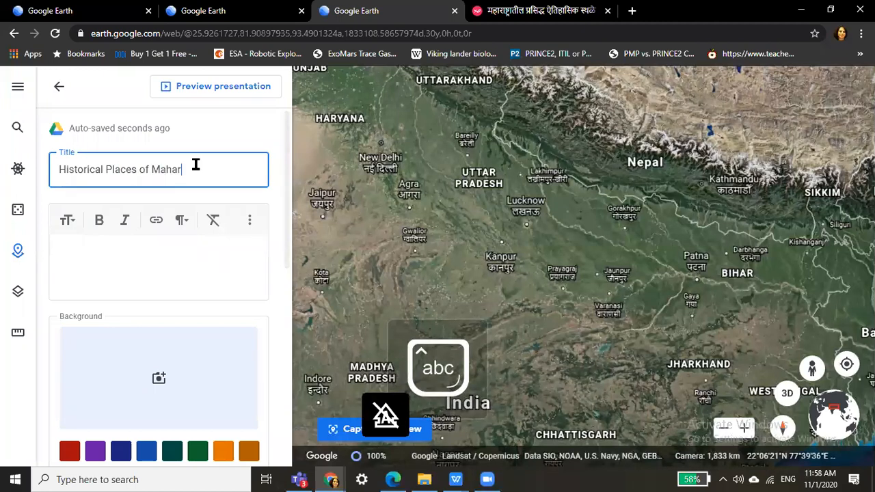
{"action": "type", "text": "ashtra"}
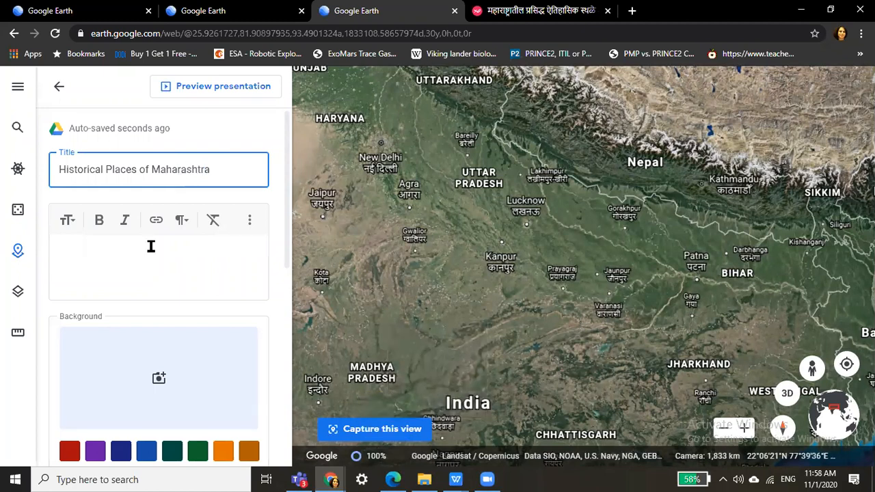
Paste the Marathi description into the slide, give it an orange background, and return to the project.
{"action": "left_click", "coordinate": [151, 247]}
{"action": "key", "text": "ctrl+v"}
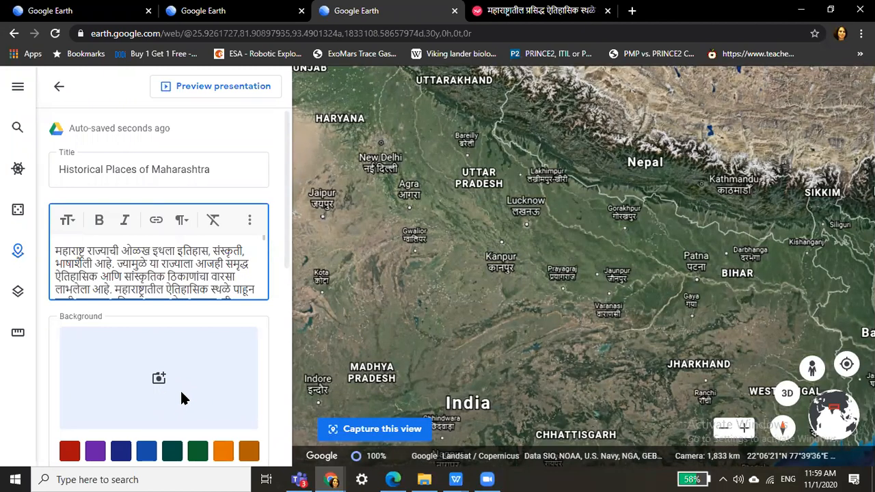
{"action": "left_click", "coordinate": [225, 453]}
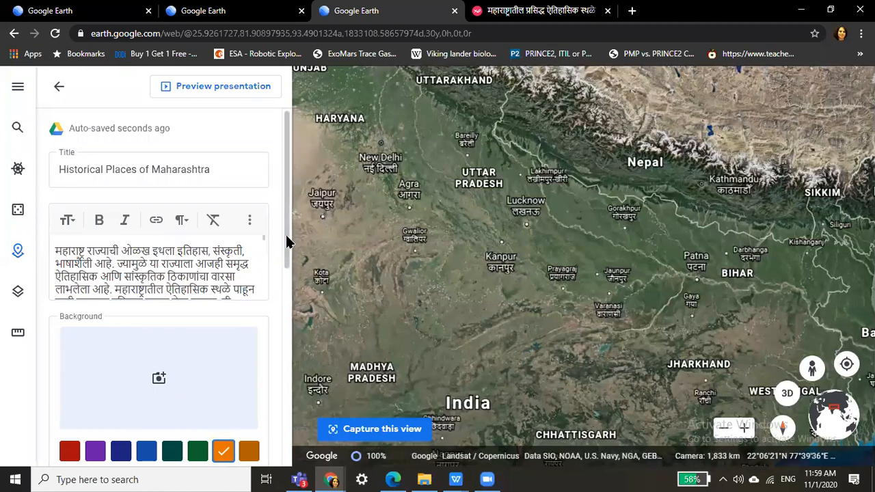
{"action": "left_click_drag", "start_coordinate": [287, 242], "coordinate": [299, 424]}
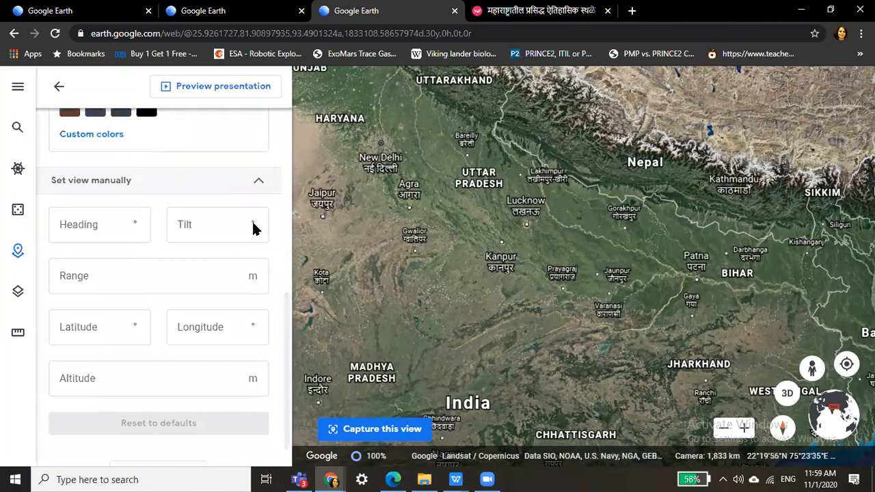
{"action": "left_click", "coordinate": [127, 279]}
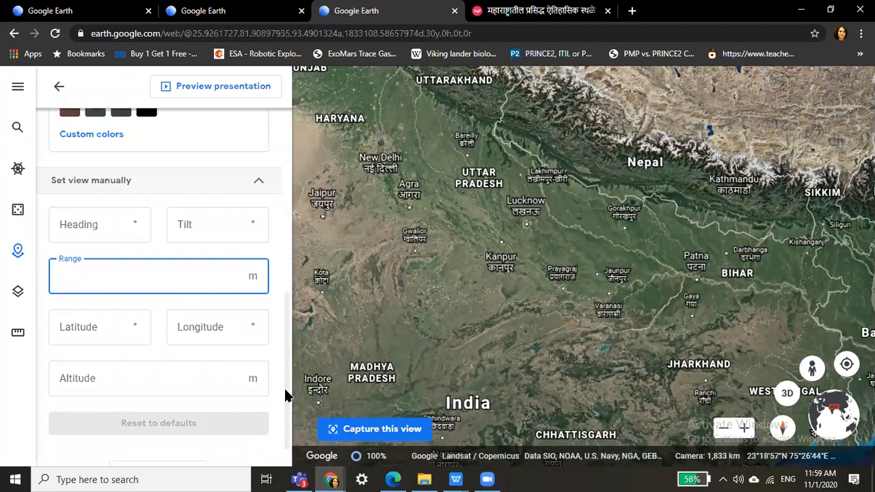
{"action": "scroll", "coordinate": [290, 435], "scroll_direction": "down", "scroll_amount": 1}
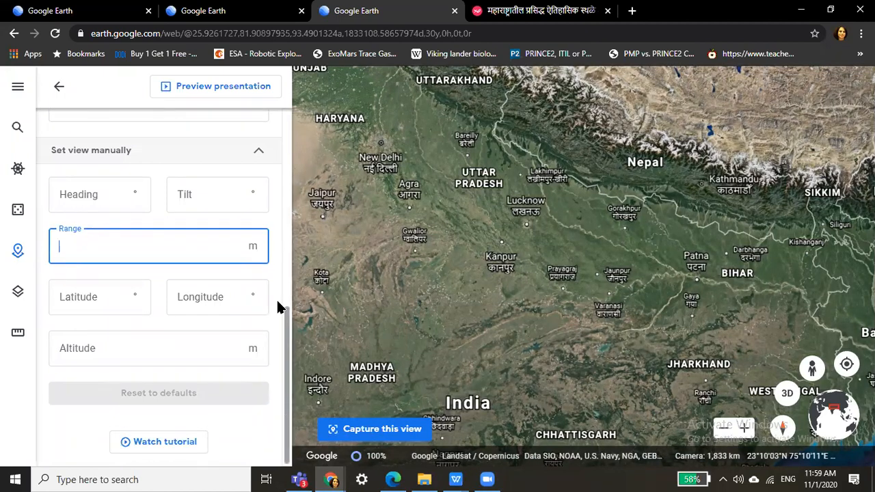
{"action": "scroll", "coordinate": [275, 199], "scroll_direction": "up", "scroll_amount": 10}
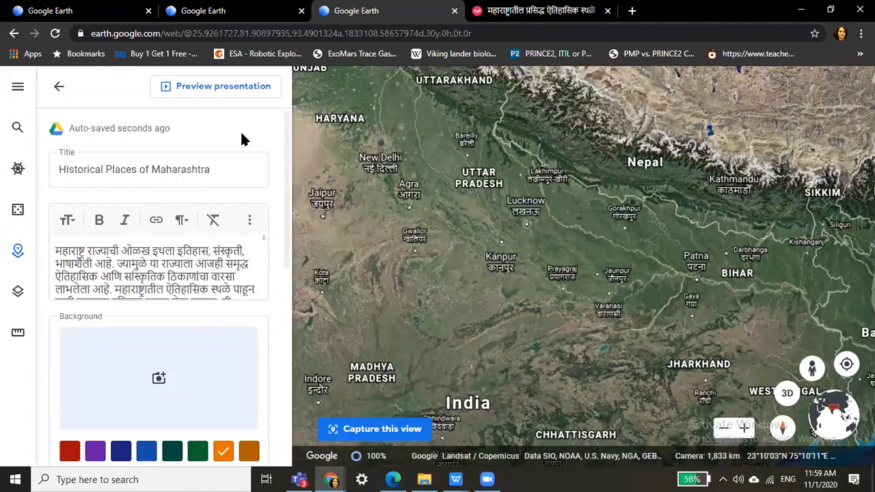
{"action": "left_click", "coordinate": [60, 87]}
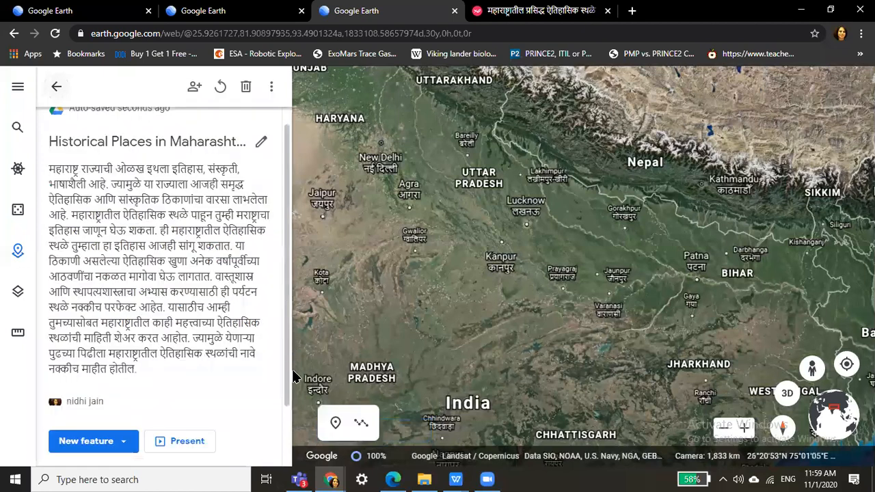
{"action": "scroll", "coordinate": [196, 406], "scroll_direction": "down", "scroll_amount": 2}
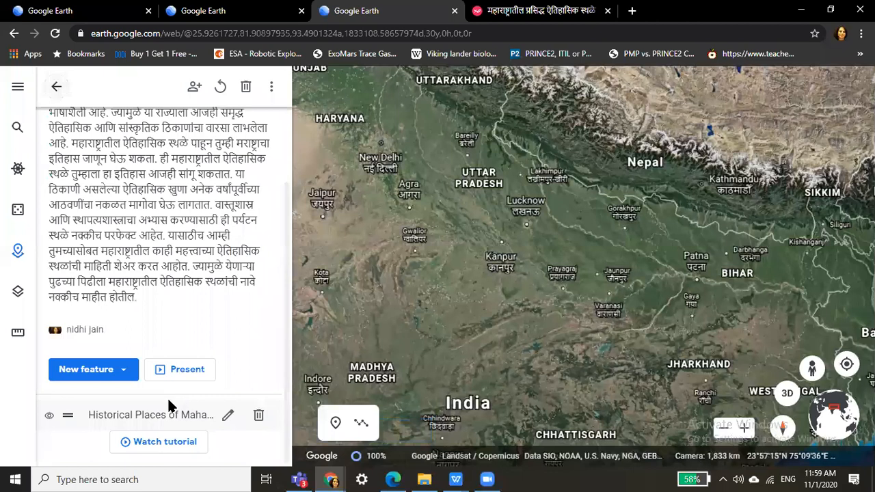
Choose Add placemark from the New feature menu to start a new placemark.
{"action": "left_click", "coordinate": [123, 375]}
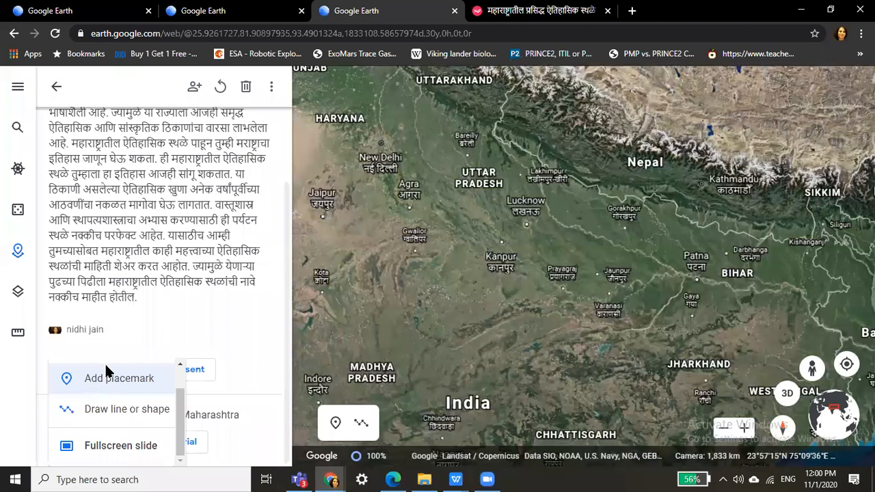
{"action": "left_click", "coordinate": [167, 328]}
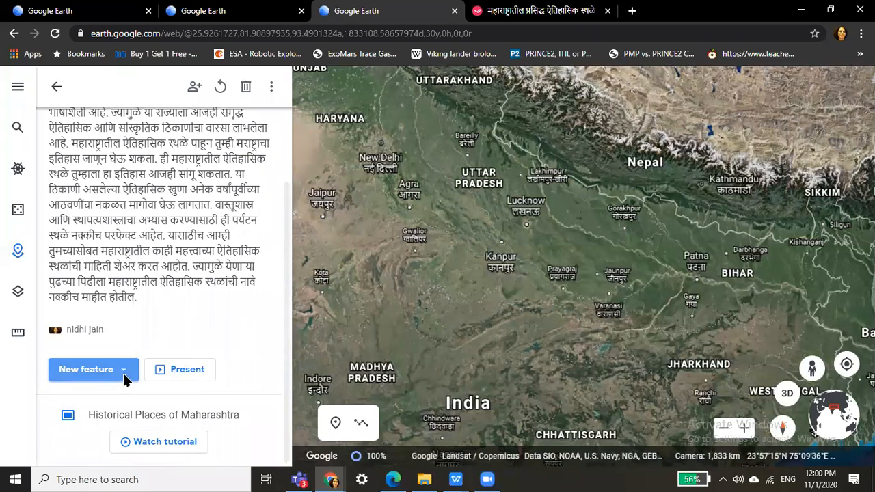
{"action": "left_click", "coordinate": [100, 382]}
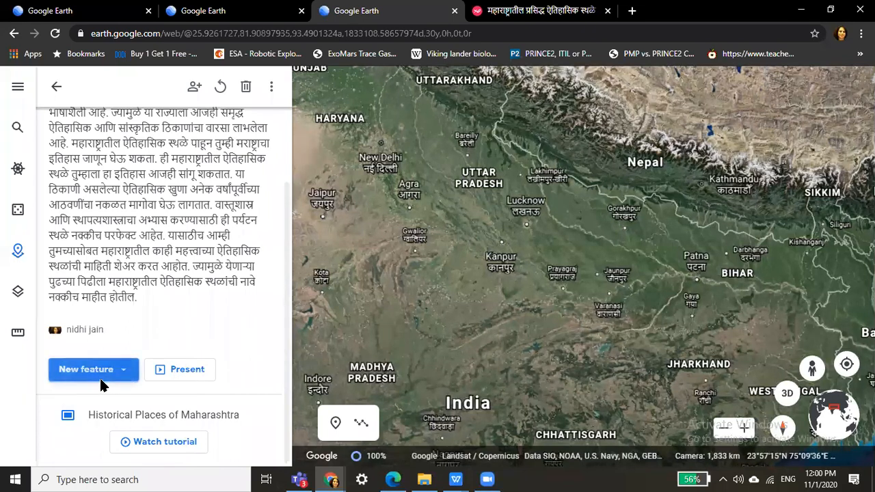
{"action": "left_click", "coordinate": [101, 380]}
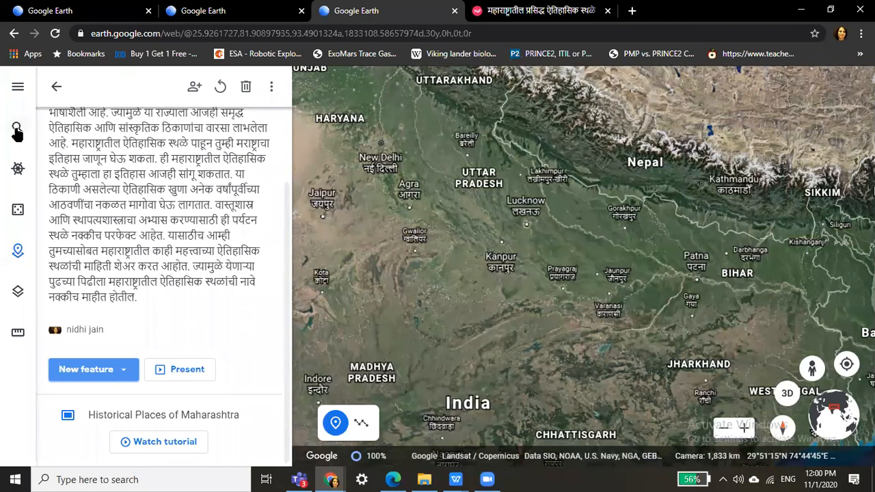
Search for 'raigarh maharashtra' and fly to the Raigarh, Maharashtra district result.
{"action": "left_click", "coordinate": [17, 129]}
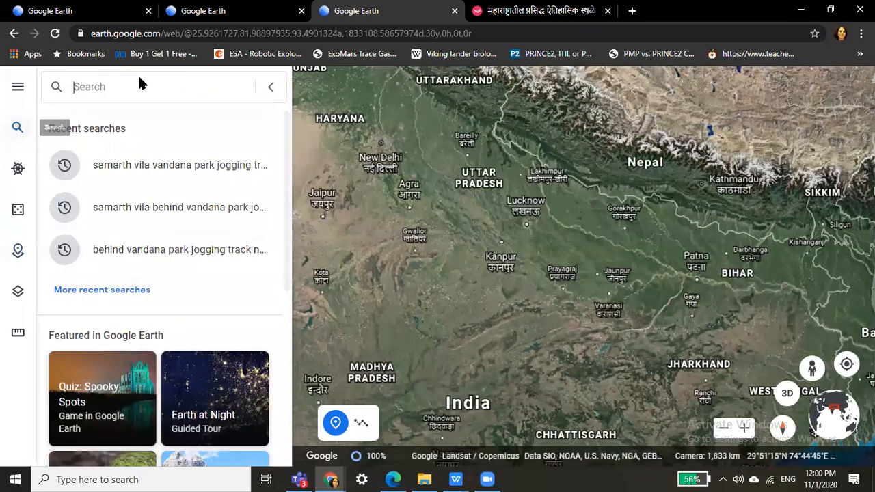
{"action": "type", "text": "ra"}
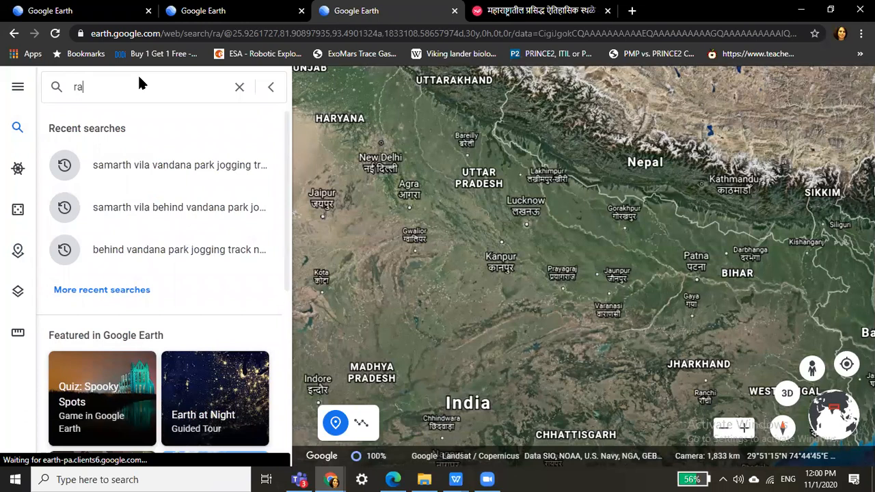
{"action": "type", "text": "igarh"}
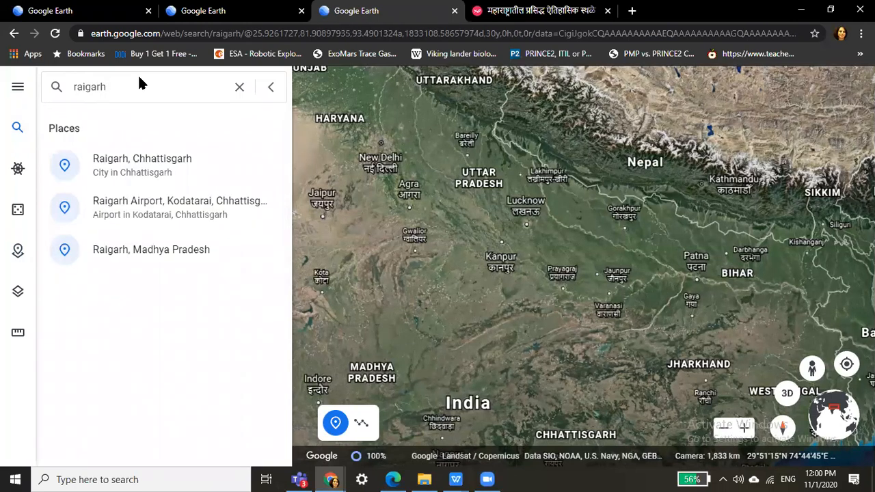
{"action": "type", "text": " maharas"}
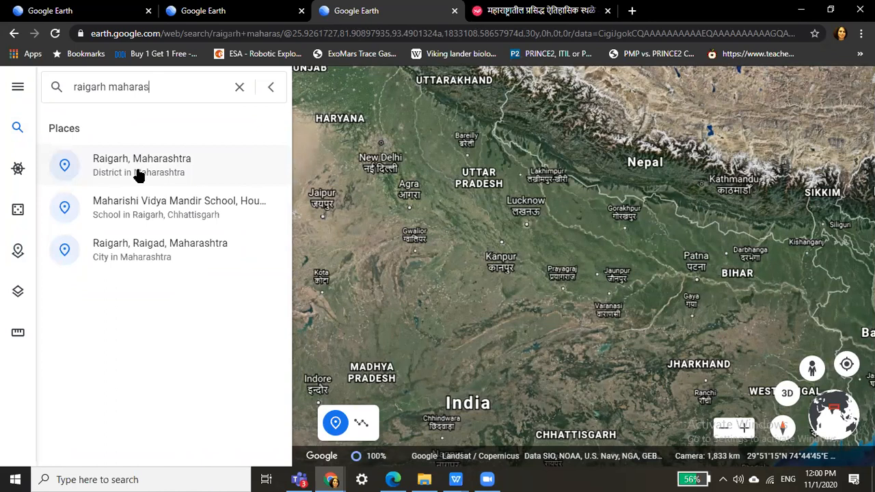
{"action": "left_click", "coordinate": [108, 91]}
{"action": "type", "text": "fort"}
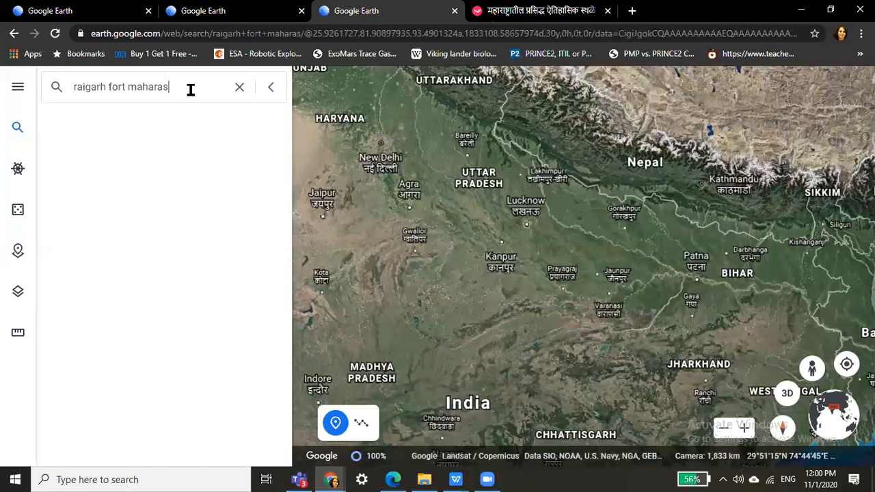
{"action": "key", "text": "BackSpace"}
{"action": "key", "text": "BackSpace"}
{"action": "key", "text": "BackSpace"}
{"action": "key", "text": "BackSpace"}
{"action": "key", "text": "BackSpace"}
{"action": "key", "text": "BackSpace"}
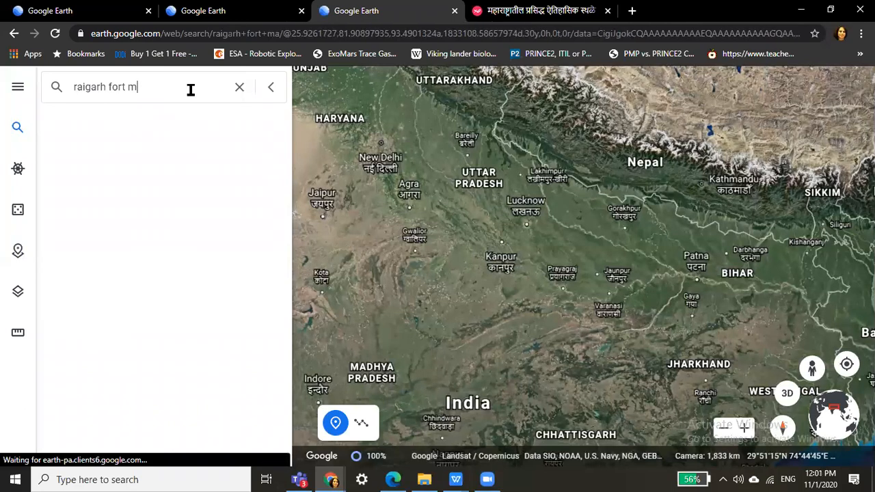
{"action": "key", "text": "BackSpace"}
{"action": "key", "text": "BackSpace"}
{"action": "key", "text": "BackSpace"}
{"action": "key", "text": "BackSpace"}
{"action": "key", "text": "BackSpace"}
{"action": "key", "text": "BackSpace"}
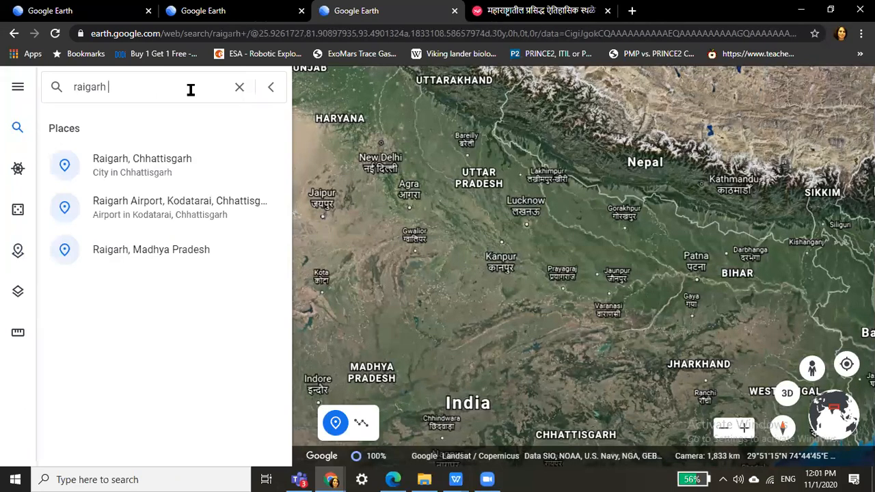
{"action": "type", "text": "fort"}
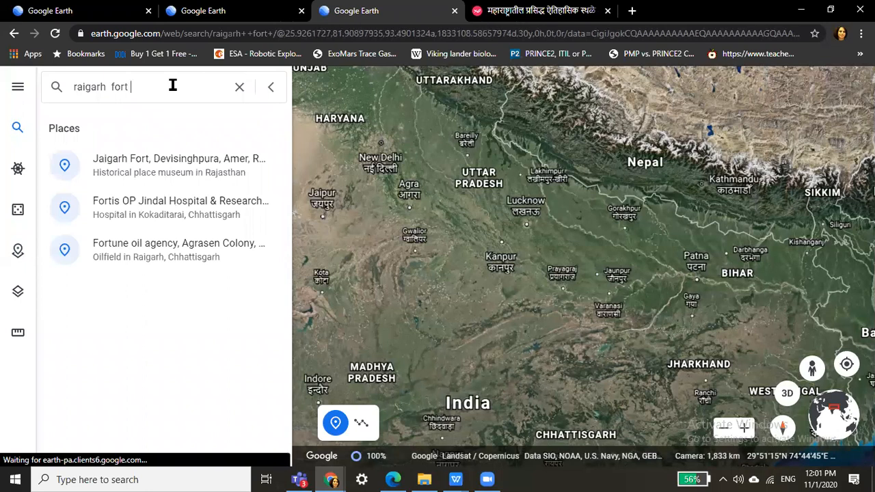
{"action": "type", "text": " maha"}
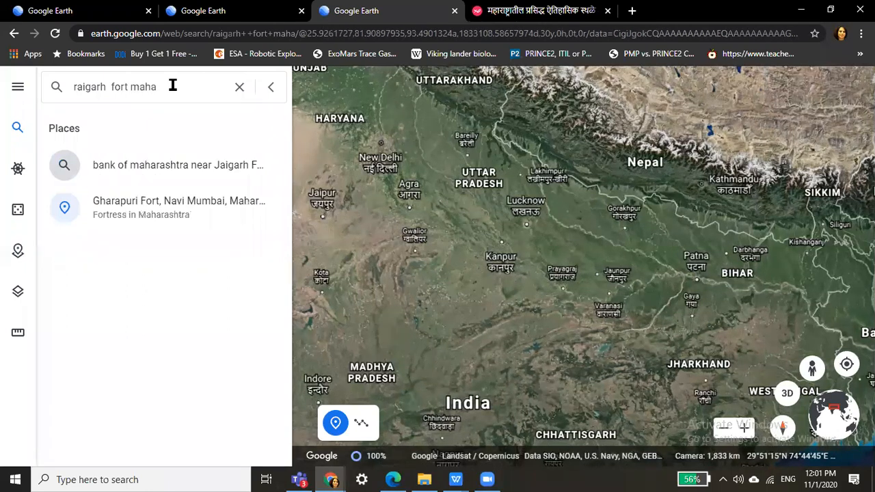
{"action": "type", "text": "rashtra"}
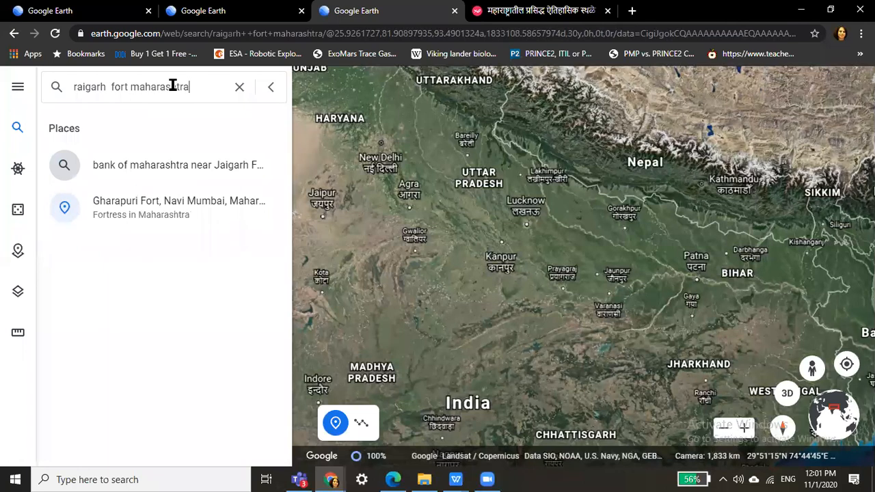
{"action": "double_click", "coordinate": [129, 90]}
{"action": "key", "text": "BackSpace"}
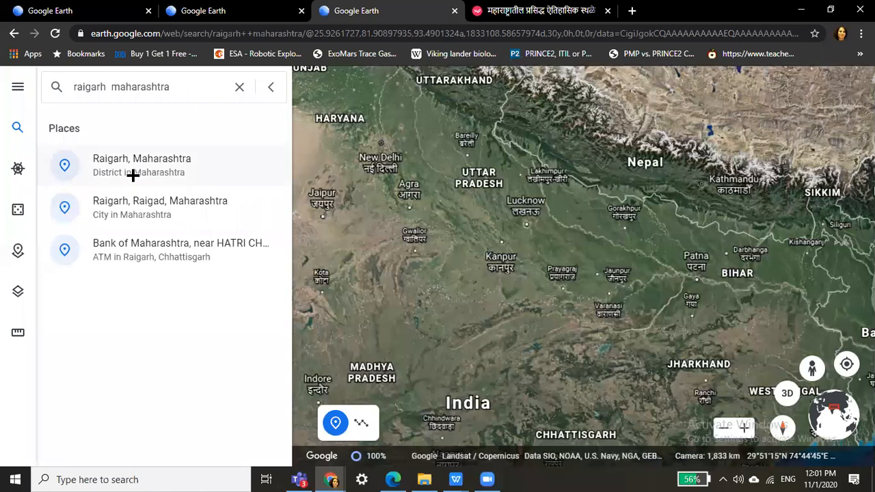
{"action": "left_click", "coordinate": [133, 175]}
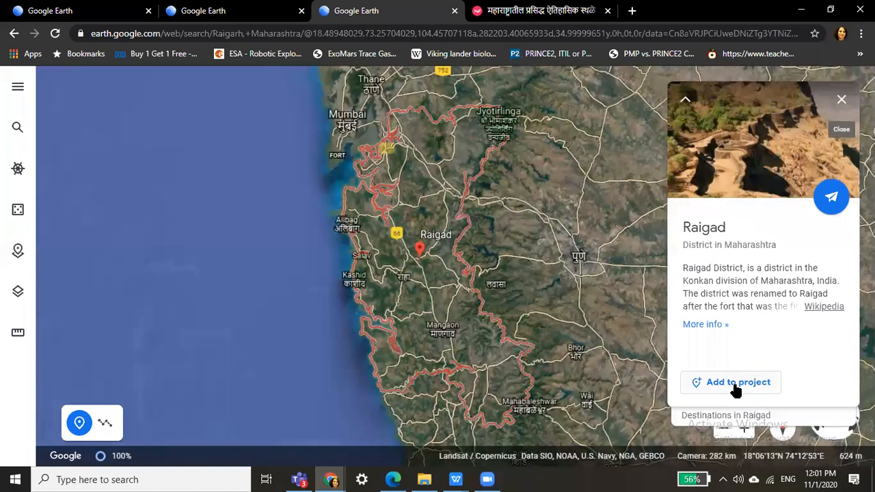
Save Raigad into the project, appending 'Fort' so the placemark is titled 'Raigad Fort'.
{"action": "left_click", "coordinate": [735, 383]}
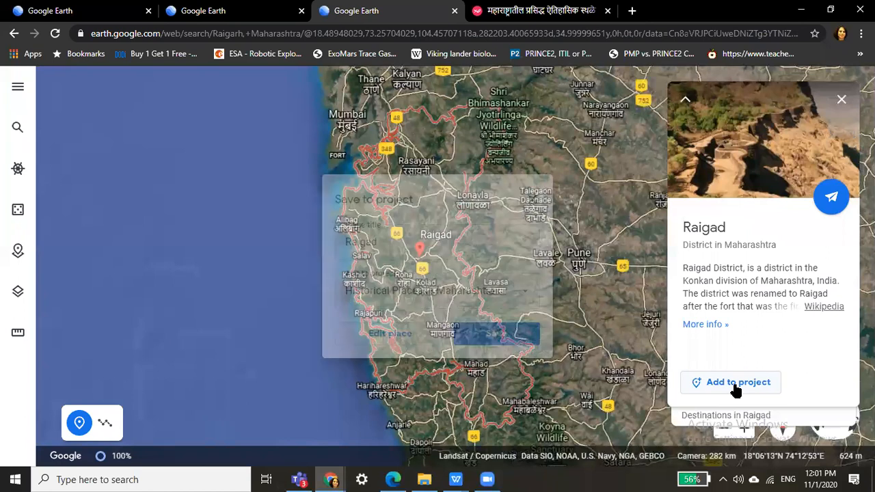
{"action": "left_click", "coordinate": [430, 232]}
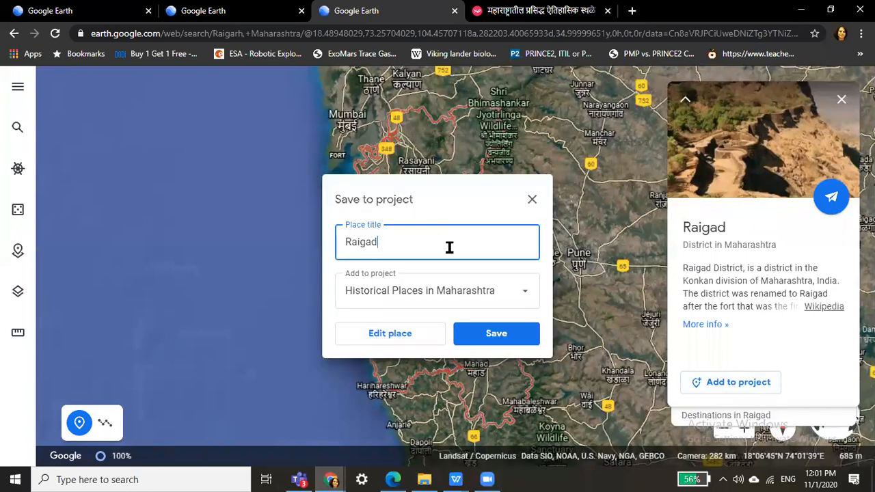
{"action": "type", "text": "For"}
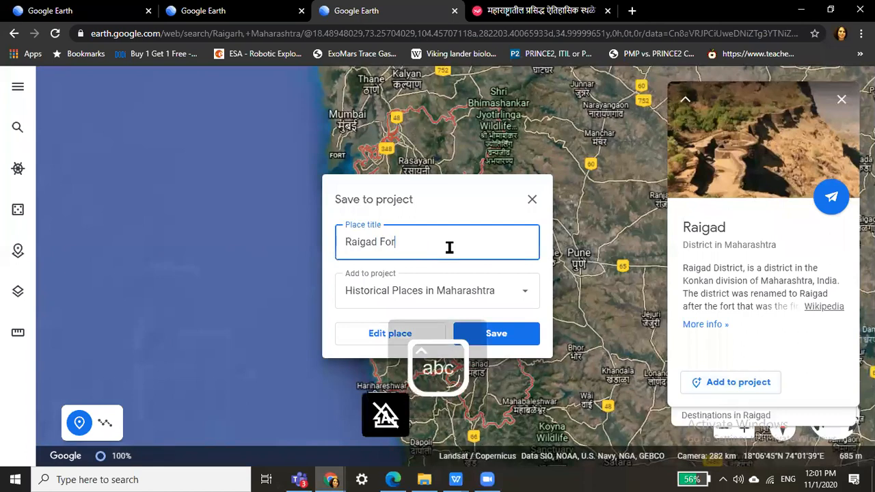
{"action": "type", "text": "t"}
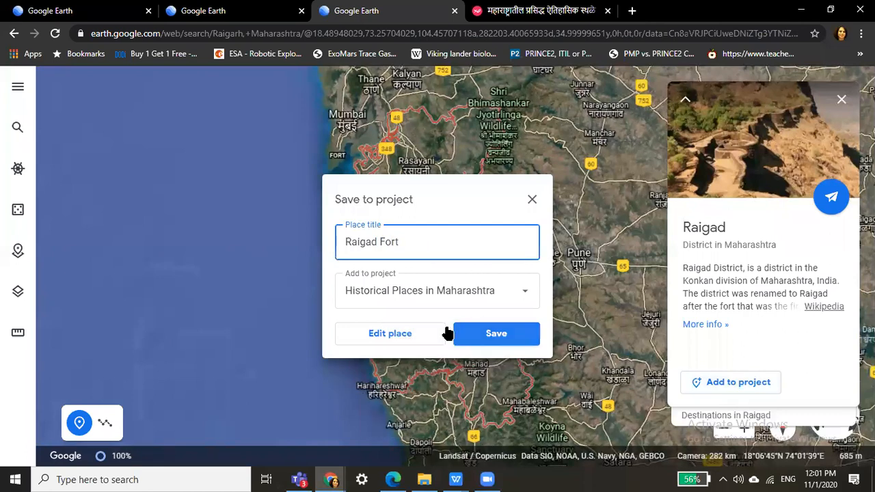
{"action": "left_click", "coordinate": [473, 335]}
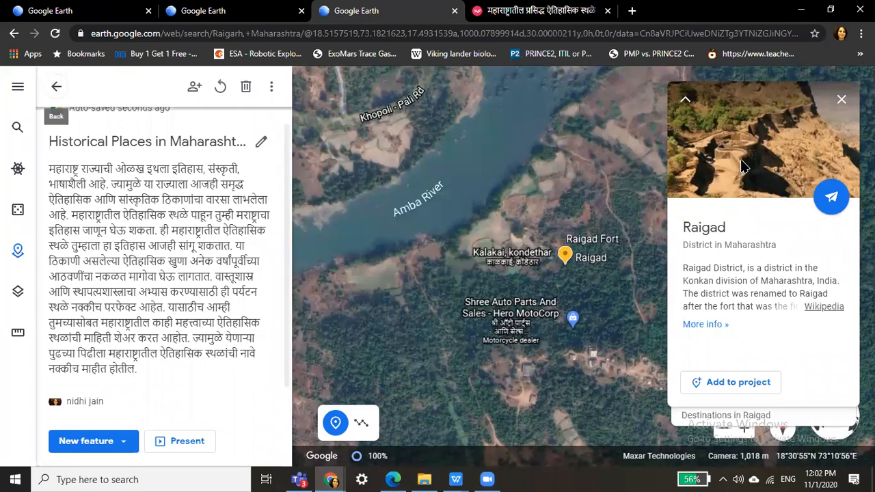
{"action": "left_click", "coordinate": [745, 167]}
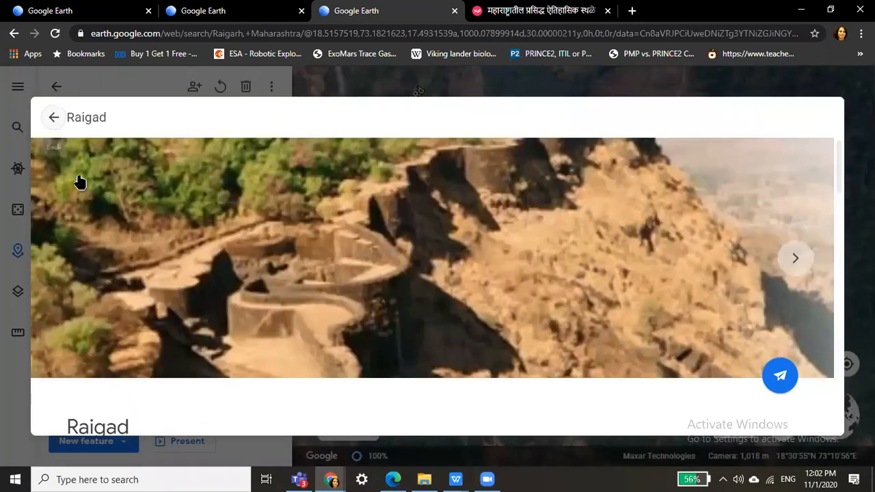
{"action": "left_click", "coordinate": [797, 259]}
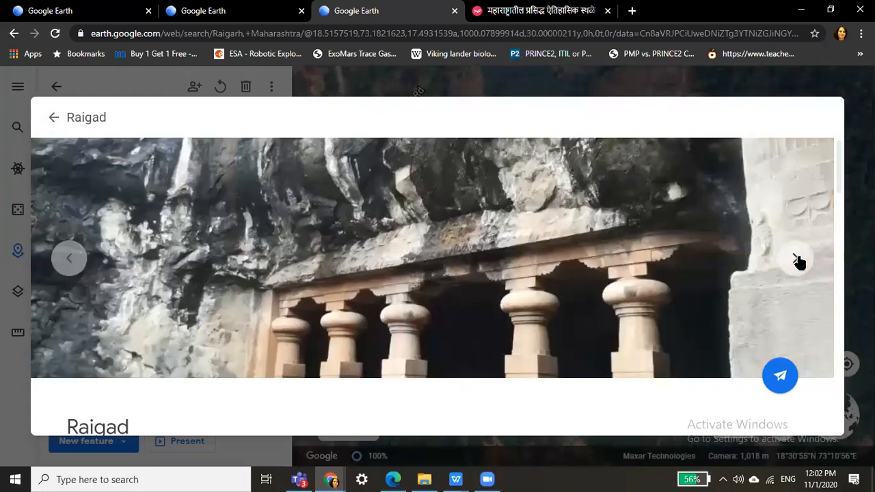
{"action": "left_click", "coordinate": [797, 260]}
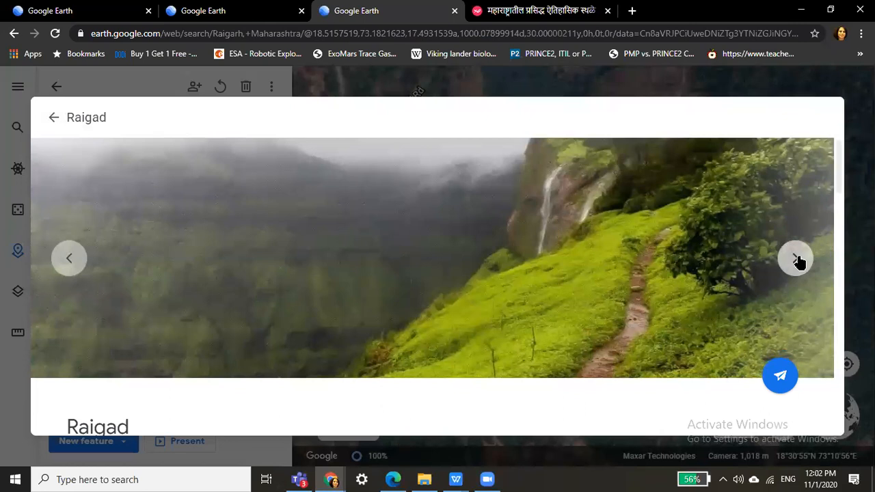
{"action": "left_click", "coordinate": [797, 260]}
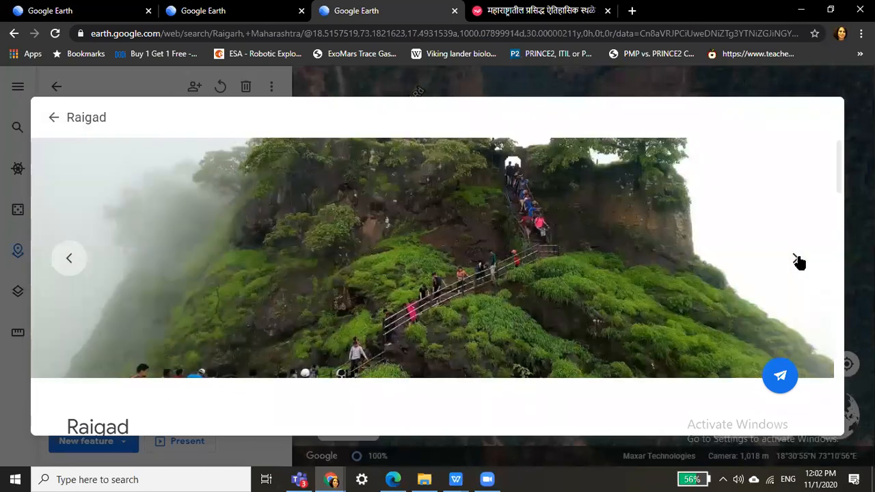
{"action": "left_click", "coordinate": [797, 259]}
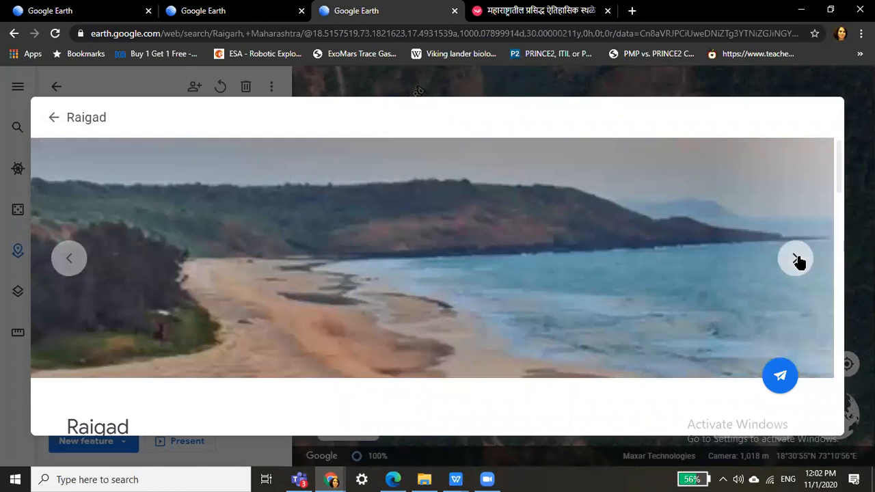
{"action": "left_click", "coordinate": [797, 260]}
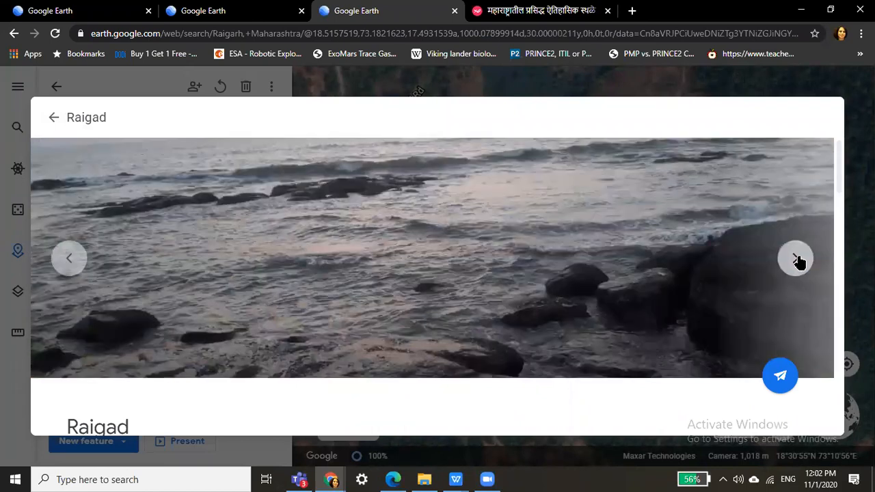
{"action": "left_click", "coordinate": [54, 119]}
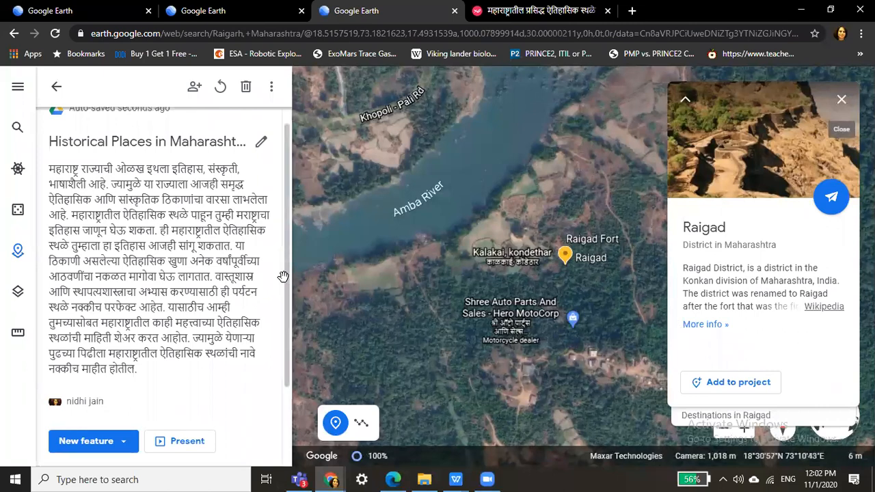
Scroll to Raigad Fort in the project list and open its edit options.
{"action": "scroll", "coordinate": [250, 377], "scroll_direction": "down", "scroll_amount": 3}
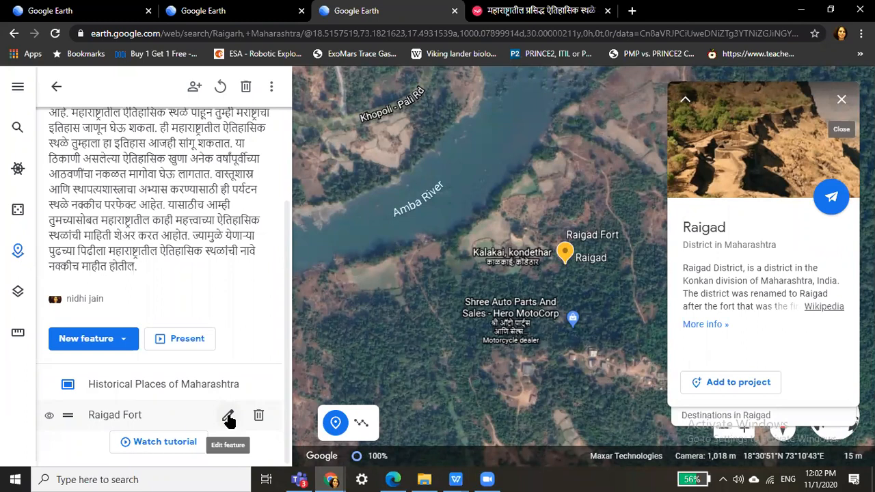
{"action": "left_click", "coordinate": [228, 418]}
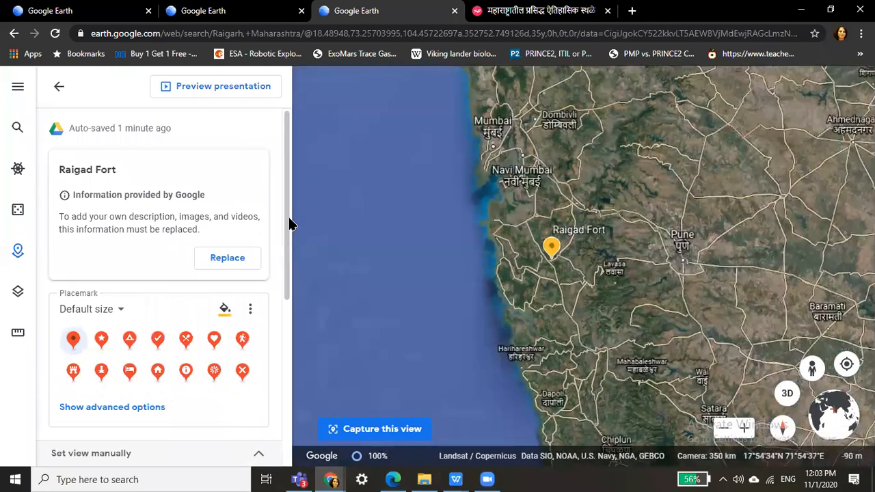
{"action": "scroll", "coordinate": [289, 212], "scroll_direction": "down", "scroll_amount": 2}
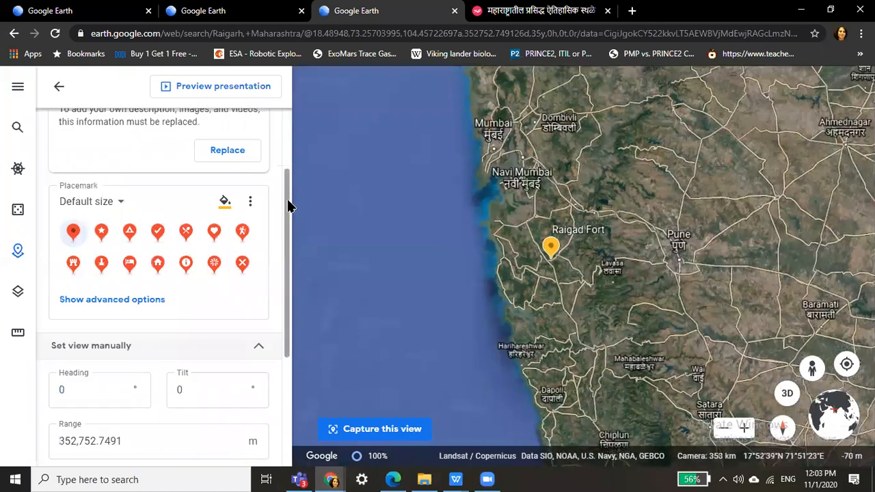
{"action": "scroll", "coordinate": [289, 203], "scroll_direction": "up", "scroll_amount": 2}
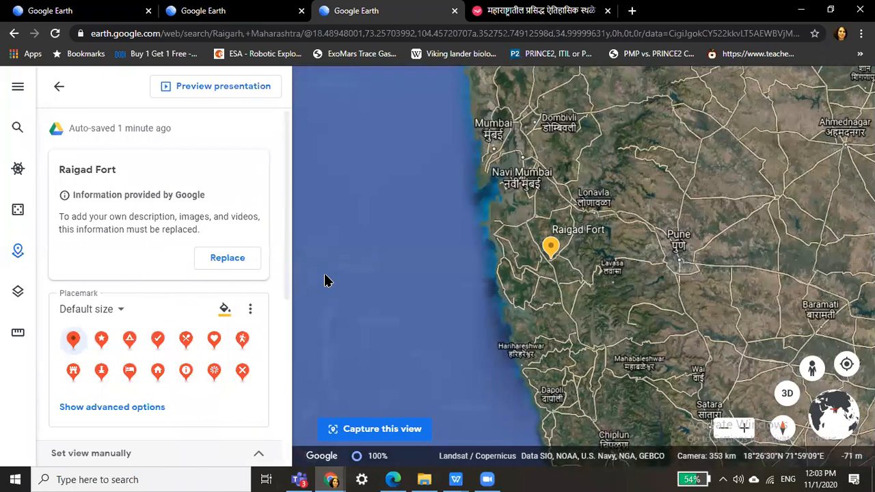
Replace Google's info on Raigad Fort and add a photo found by searching 'raigarh fort maharashtra'.
{"action": "left_click", "coordinate": [247, 257]}
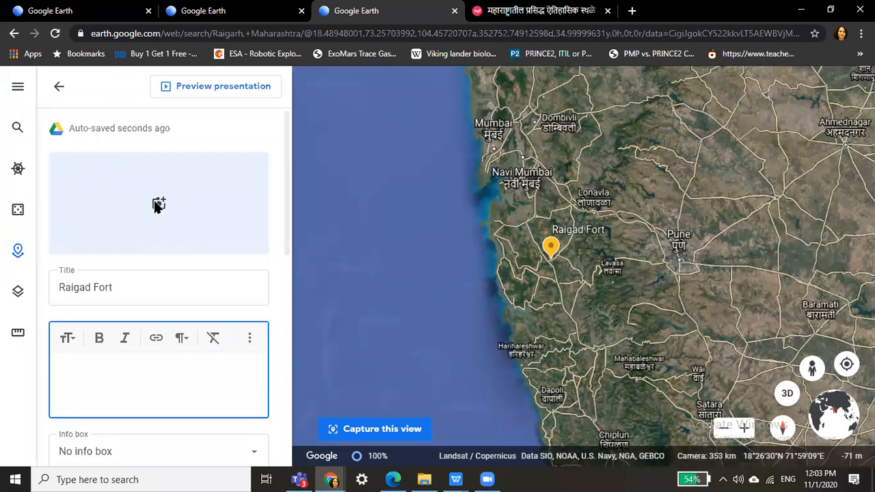
{"action": "left_click", "coordinate": [156, 205]}
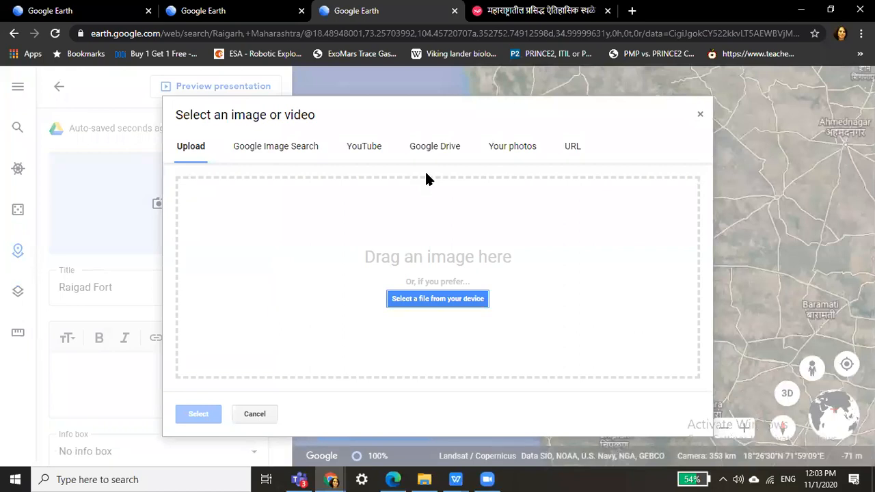
{"action": "left_click", "coordinate": [294, 144]}
{"action": "type", "text": "rai"}
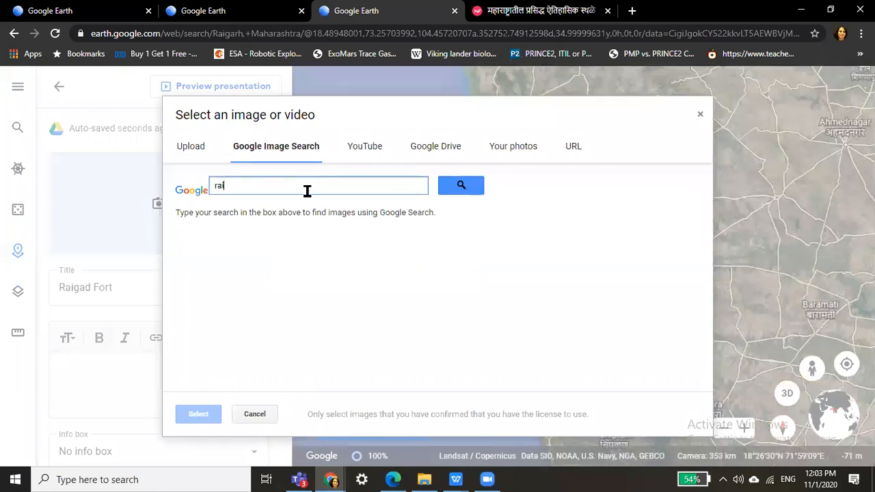
{"action": "type", "text": "garh fort mahara"}
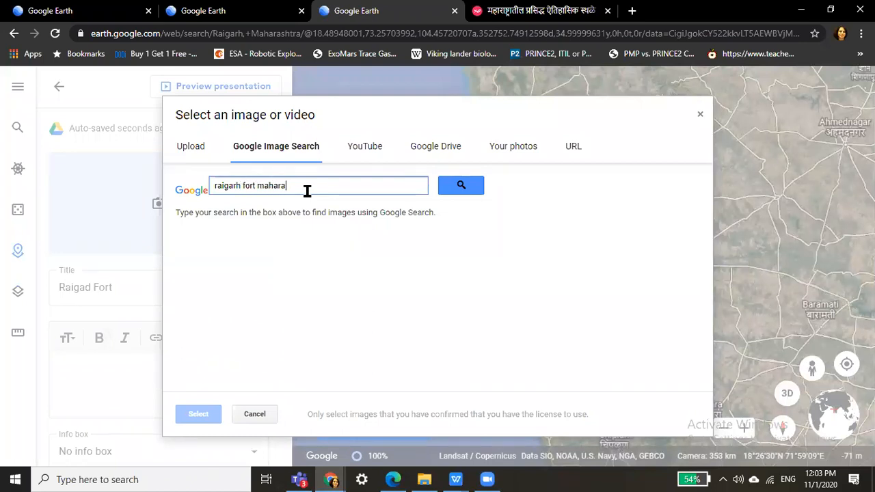
{"action": "type", "text": "shtra"}
{"action": "left_click", "coordinate": [469, 195]}
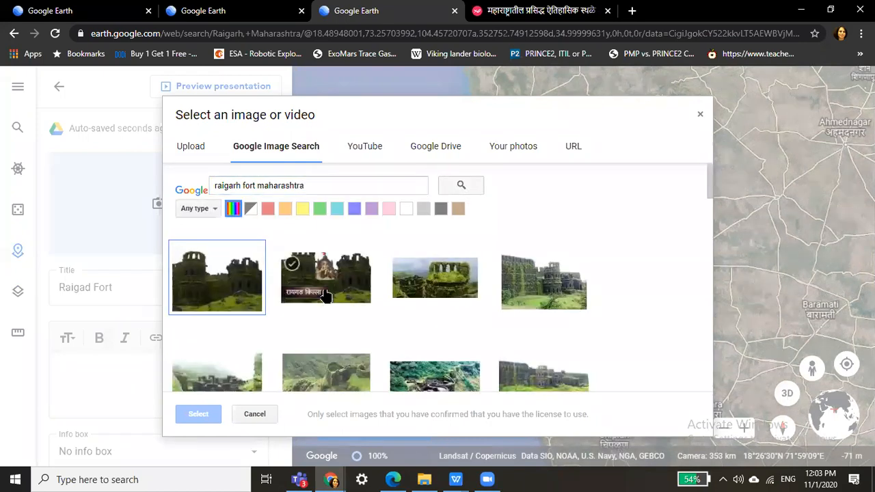
{"action": "left_click", "coordinate": [326, 293]}
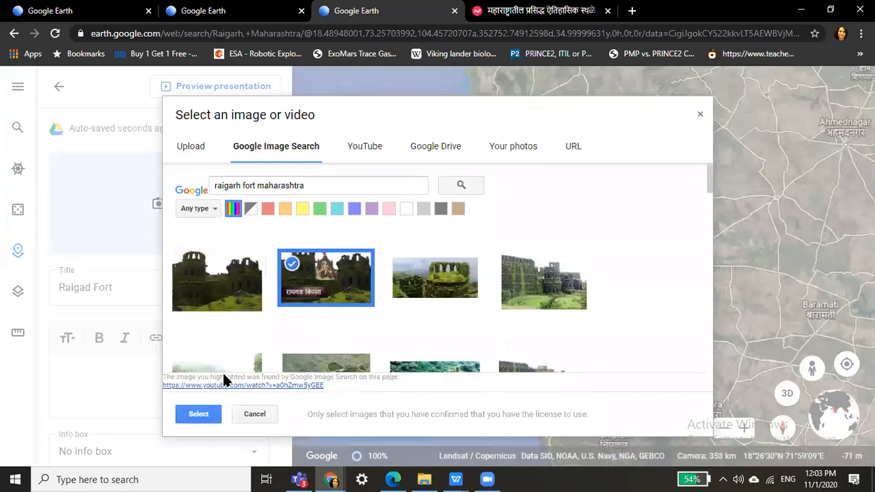
{"action": "left_click", "coordinate": [198, 415]}
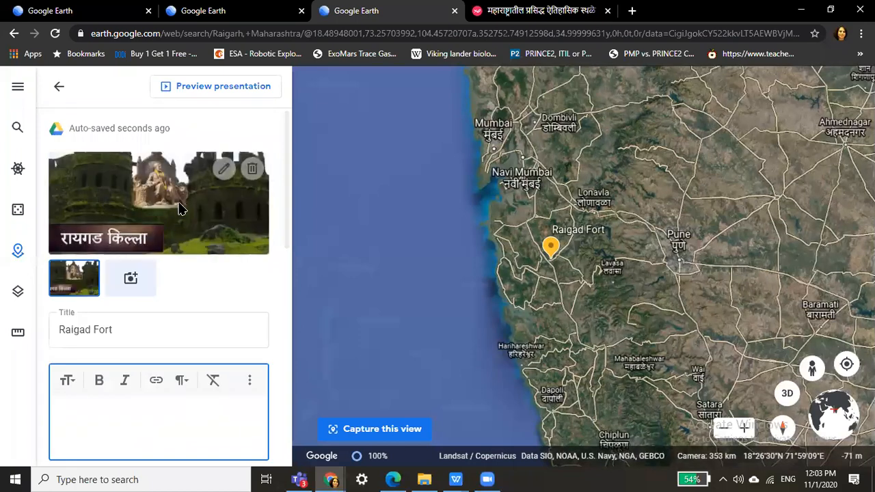
{"action": "left_click", "coordinate": [130, 277]}
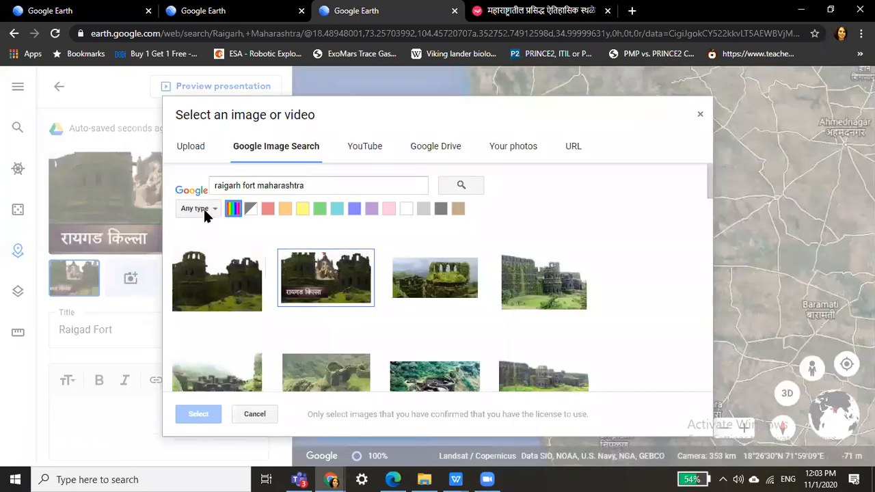
Attach the first YouTube result for 'raigarh fort' as a video on Raigad Fort.
{"action": "left_click", "coordinate": [365, 149]}
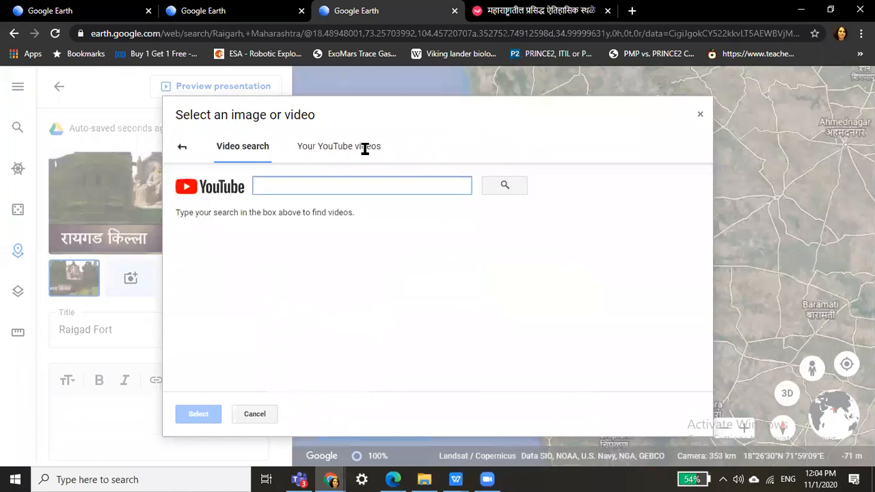
{"action": "type", "text": "raigarh fort"}
{"action": "key", "text": "Return"}
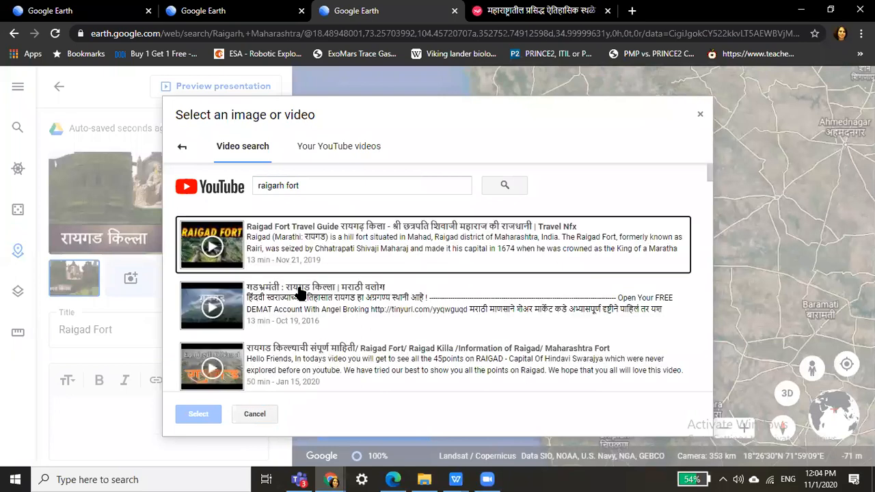
{"action": "left_click", "coordinate": [353, 237]}
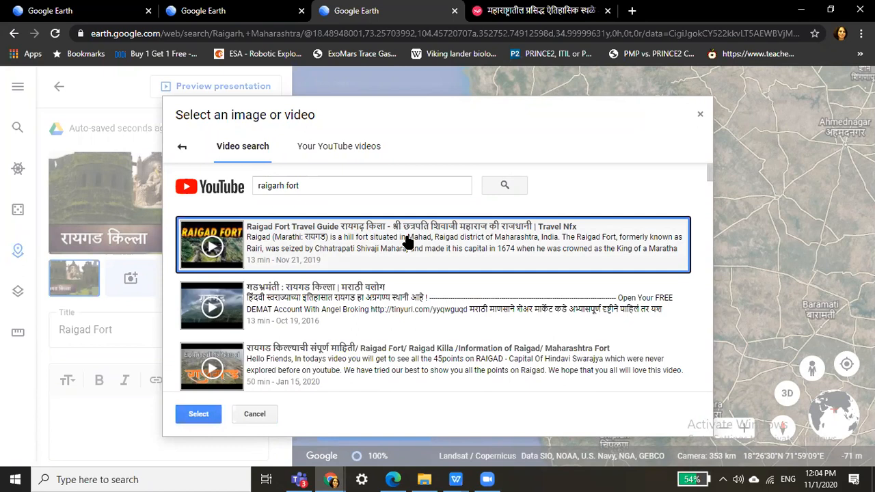
{"action": "left_click", "coordinate": [195, 413]}
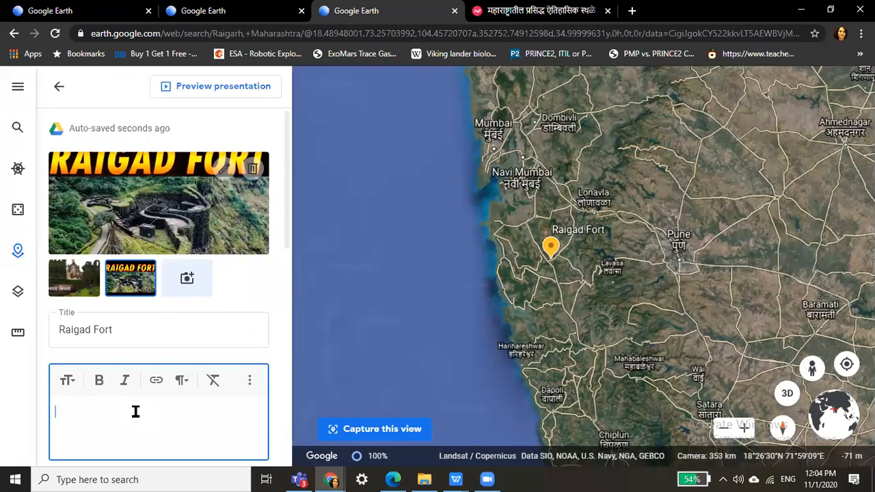
Enter 'Raigarh Fort is a famous place' as the Raigad Fort description.
{"action": "key", "text": "Caps_Lock"}
{"action": "type", "text": "R"}
{"action": "key", "text": "Caps_Lock"}
{"action": "type", "text": "ai"}
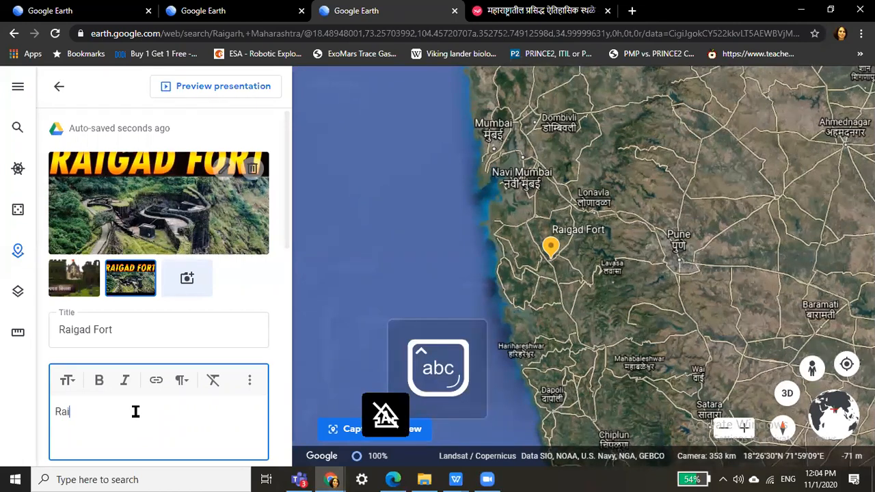
{"action": "type", "text": "garh"}
{"action": "key", "text": "Caps_Lock"}
{"action": "type", "text": "F"}
{"action": "key", "text": "Caps_Lock"}
{"action": "type", "text": "ort is a "}
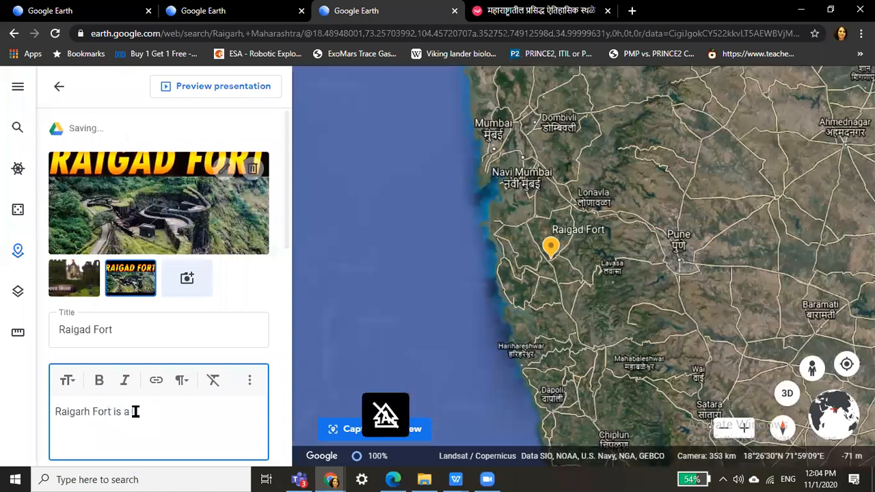
{"action": "type", "text": "famous f"}
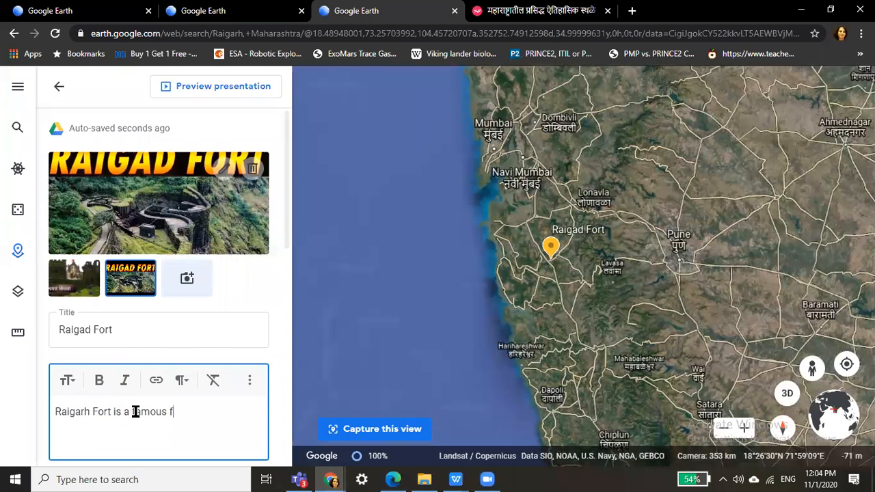
{"action": "key", "text": "BackSpace"}
{"action": "type", "text": "pla"}
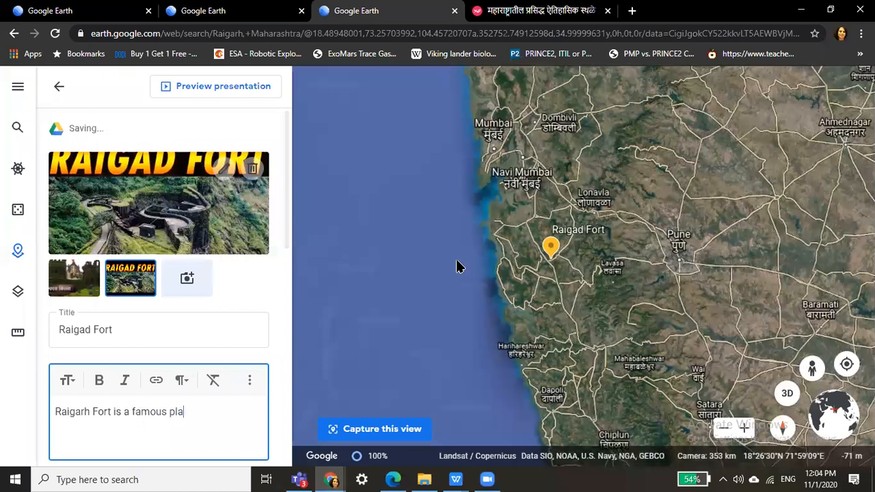
{"action": "type", "text": "ce"}
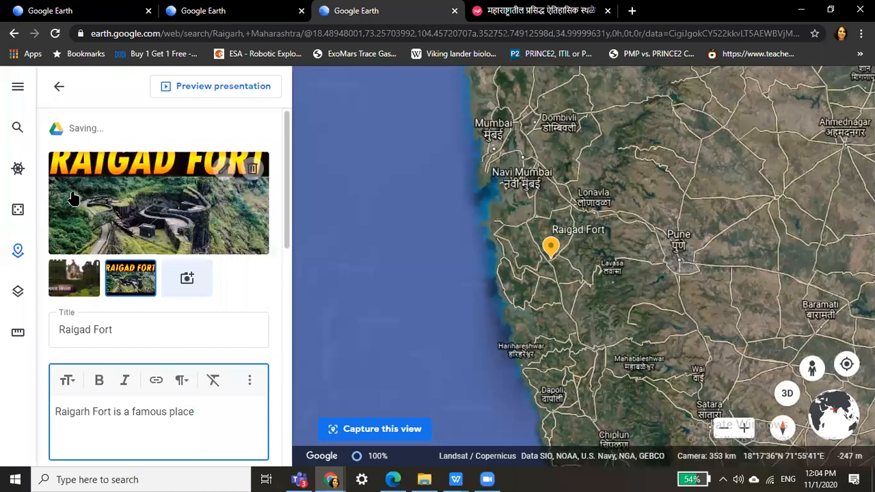
{"action": "scroll", "coordinate": [75, 196], "scroll_direction": "down", "scroll_amount": 3}
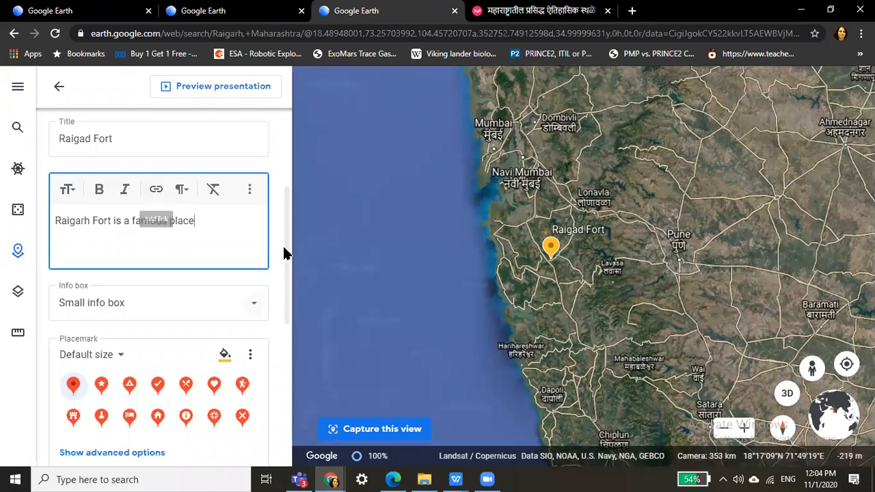
Give Raigad Fort a Large info box and a check-mark placemark icon.
{"action": "scroll", "coordinate": [249, 254], "scroll_direction": "down", "scroll_amount": 1}
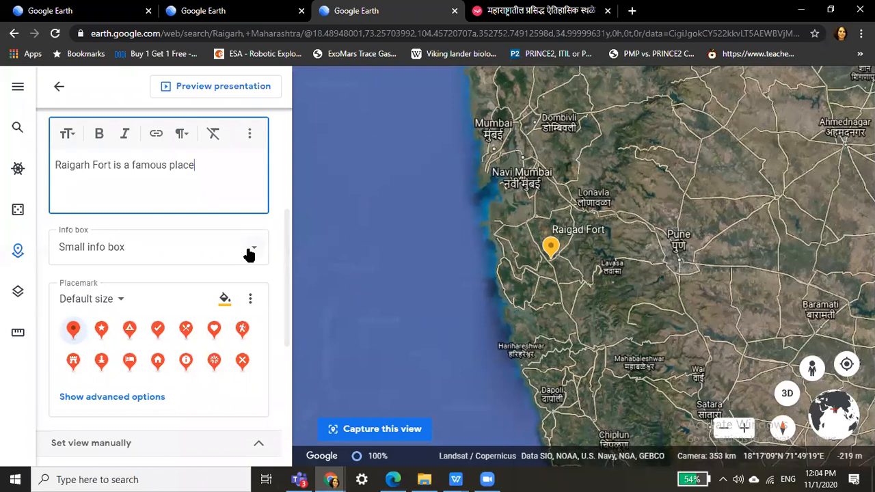
{"action": "left_click", "coordinate": [247, 254]}
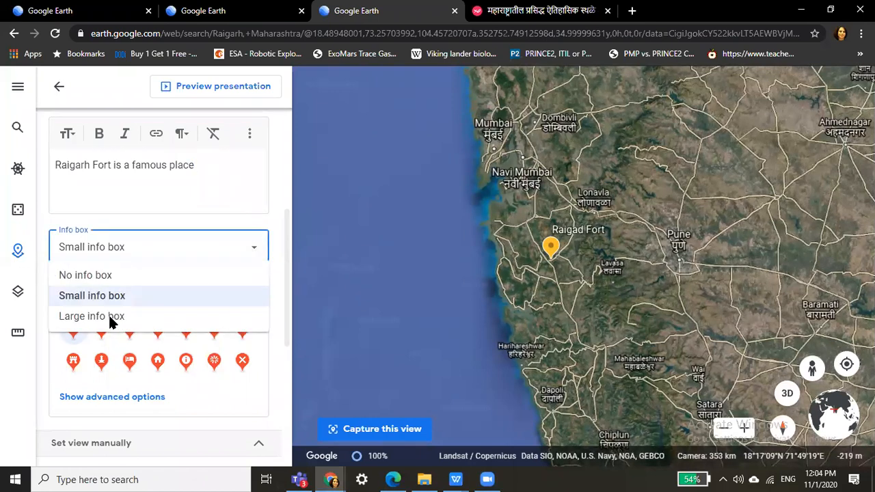
{"action": "left_click", "coordinate": [109, 317]}
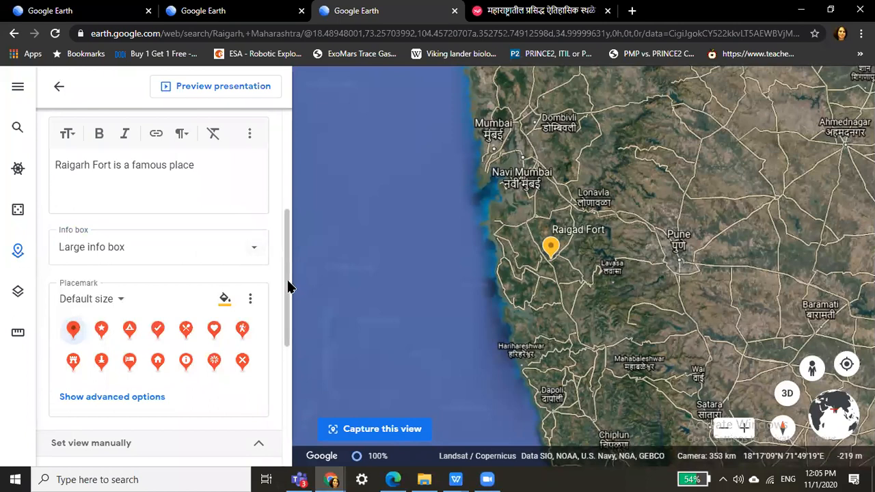
{"action": "scroll", "coordinate": [287, 287], "scroll_direction": "down", "scroll_amount": 2}
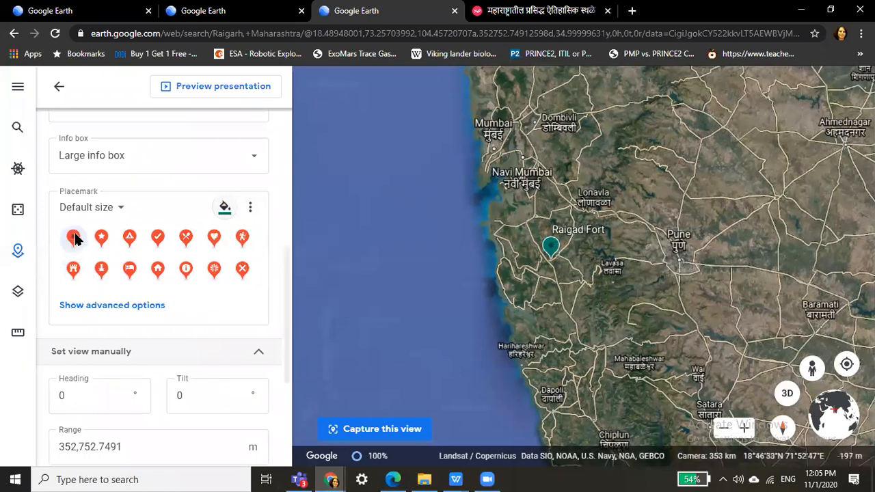
{"action": "left_click", "coordinate": [112, 238]}
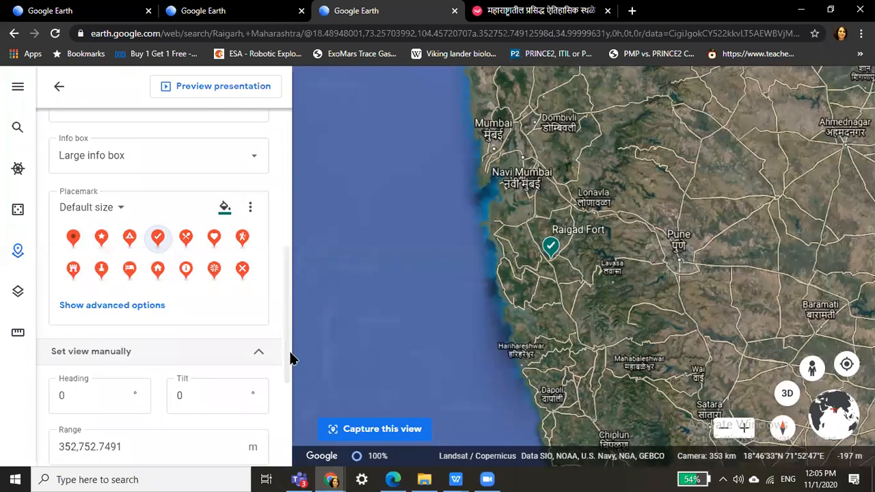
{"action": "scroll", "coordinate": [225, 354], "scroll_direction": "down", "scroll_amount": 3}
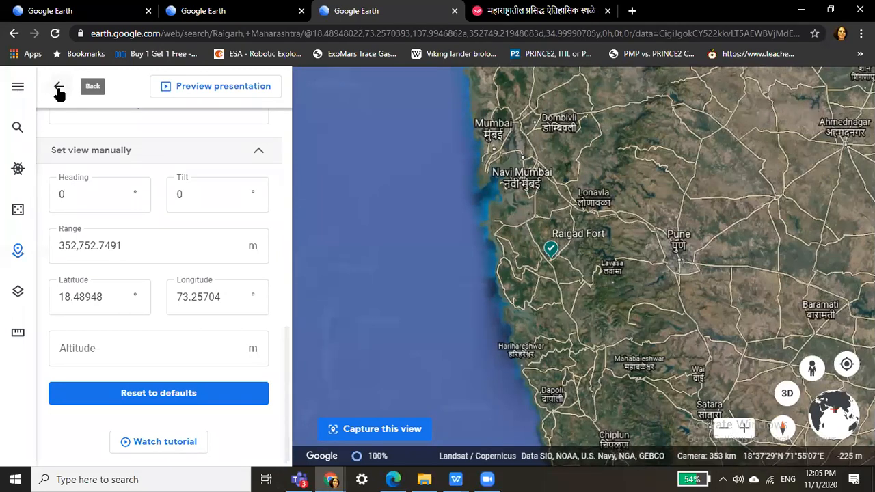
Return to the project, search 'Shivneri fort', fly to it near Junnar, then search again.
{"action": "left_click", "coordinate": [58, 89]}
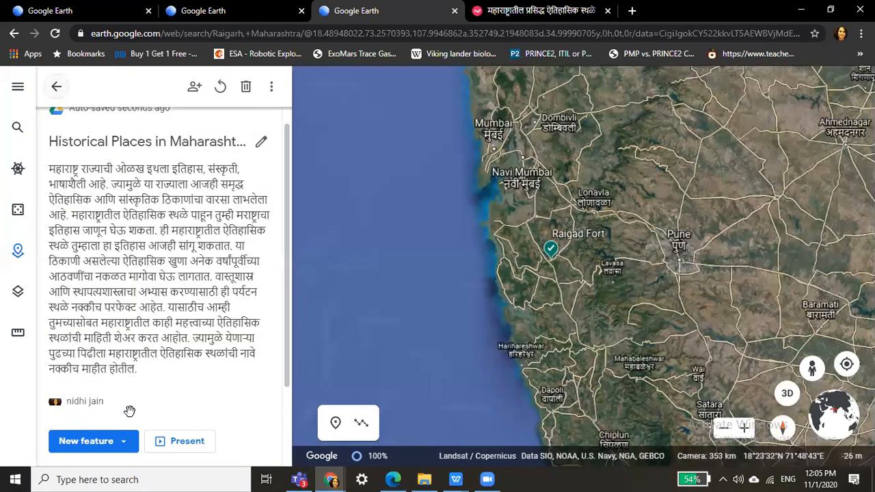
{"action": "scroll", "coordinate": [130, 411], "scroll_direction": "down", "scroll_amount": 2}
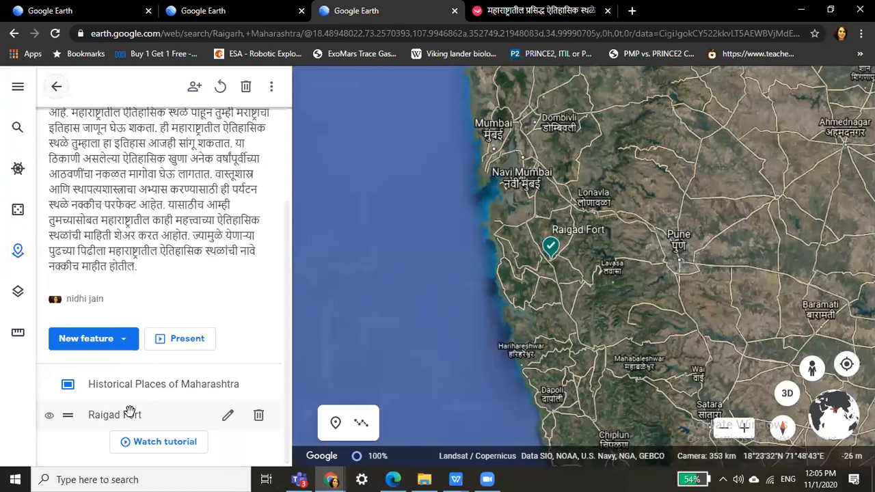
{"action": "left_click", "coordinate": [15, 132]}
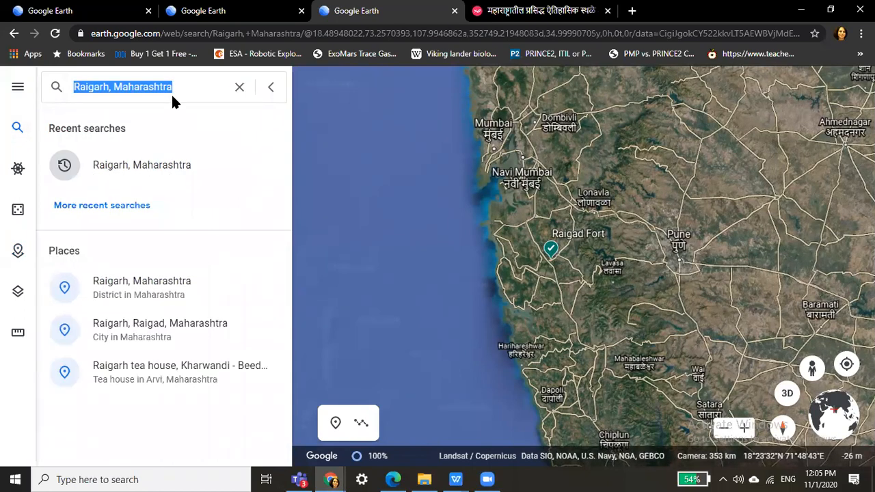
{"action": "type", "text": "Shiv"}
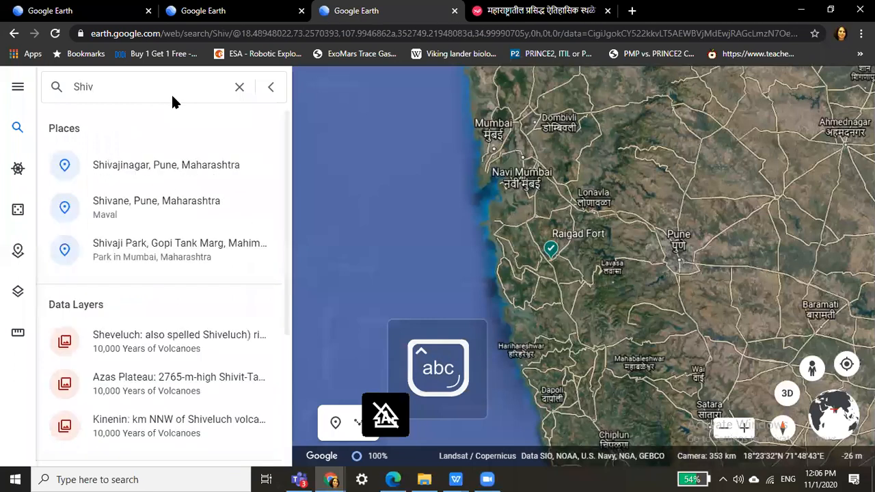
{"action": "type", "text": "neri fort"}
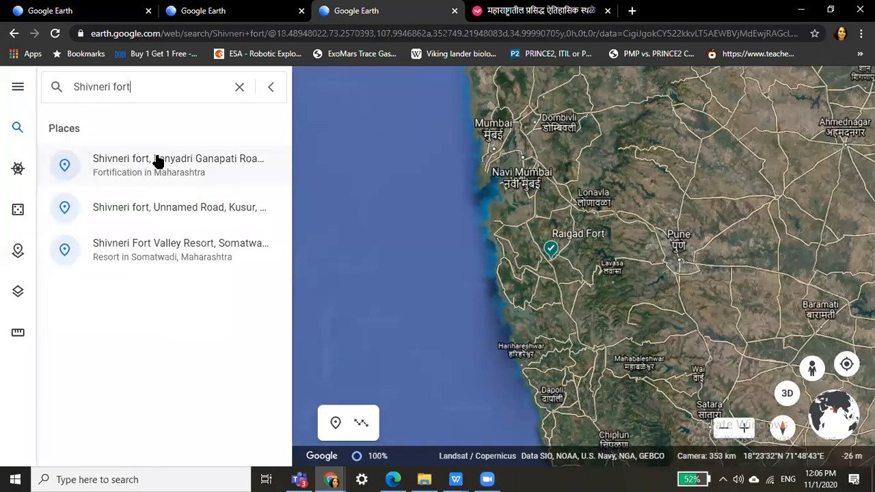
{"action": "left_click", "coordinate": [160, 163]}
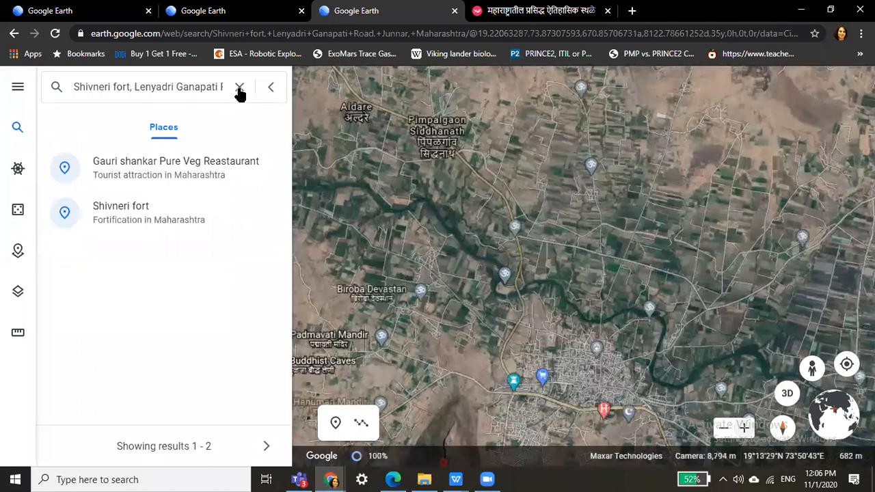
{"action": "left_click", "coordinate": [112, 101]}
{"action": "type", "text": "S"}
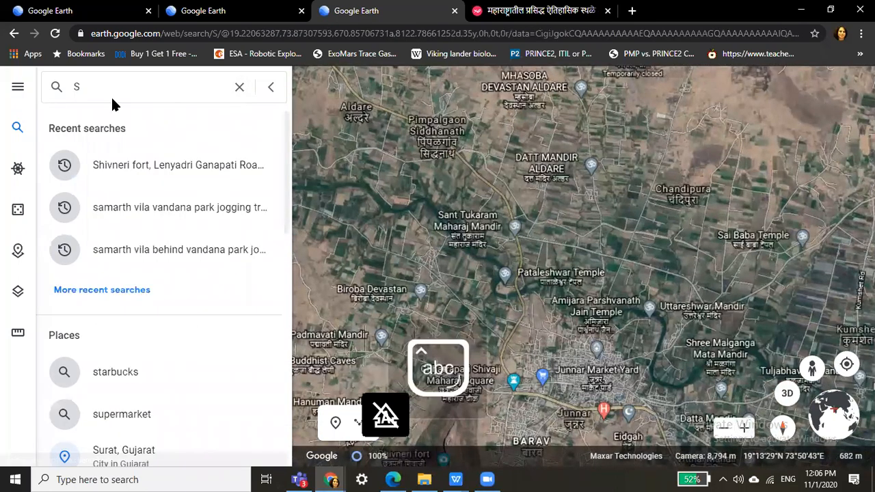
{"action": "type", "text": "hi"}
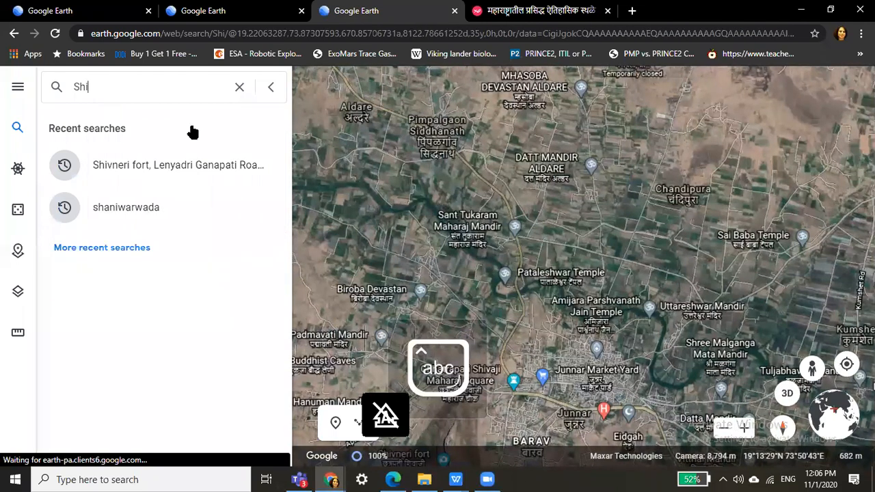
{"action": "type", "text": "vneri fort"}
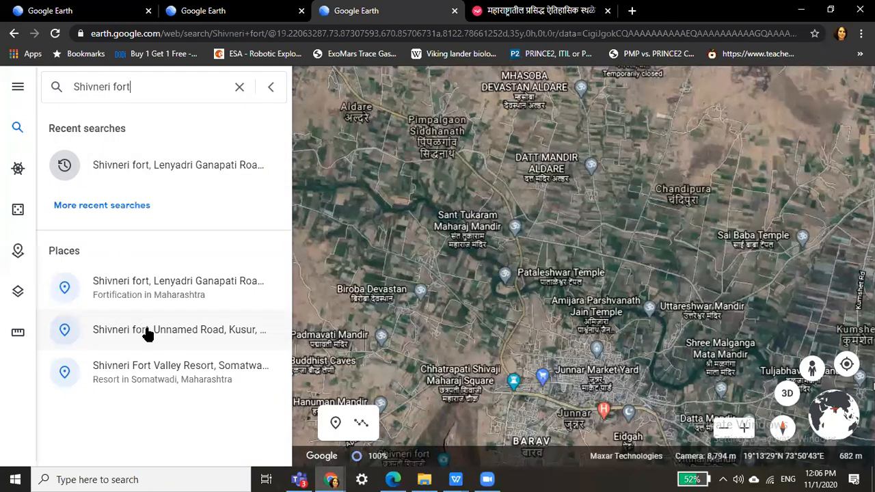
Pick the Shivneri fort, Kusur result and save it into Historical Places in Maharashtra.
{"action": "left_click", "coordinate": [146, 329]}
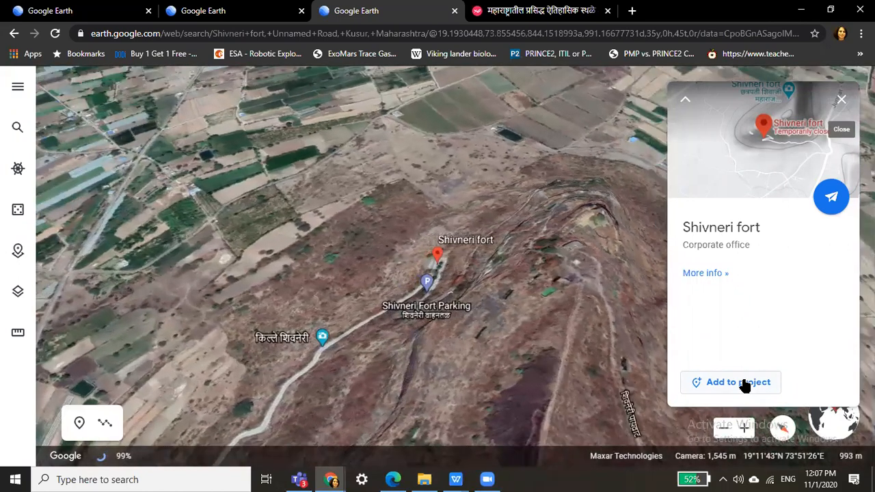
{"action": "left_click", "coordinate": [739, 382]}
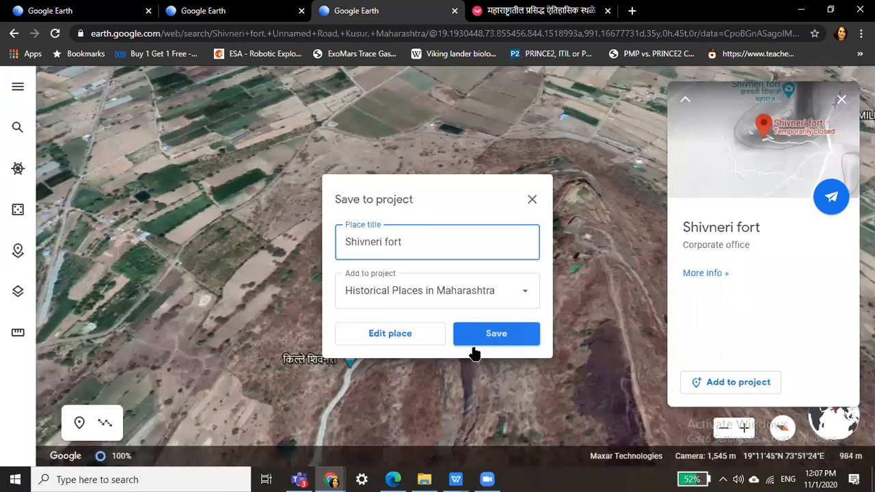
{"action": "left_click", "coordinate": [473, 345]}
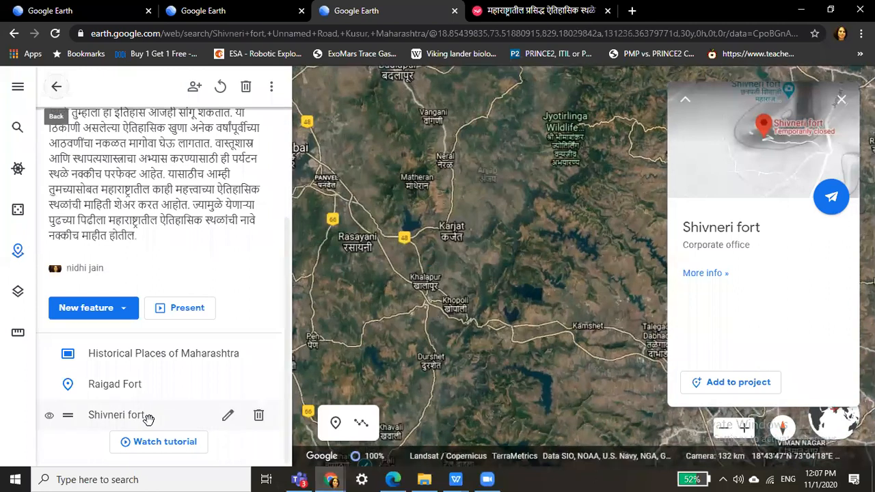
Edit Shivneri fort and replace Google's info with an editable title and description.
{"action": "left_click", "coordinate": [227, 417]}
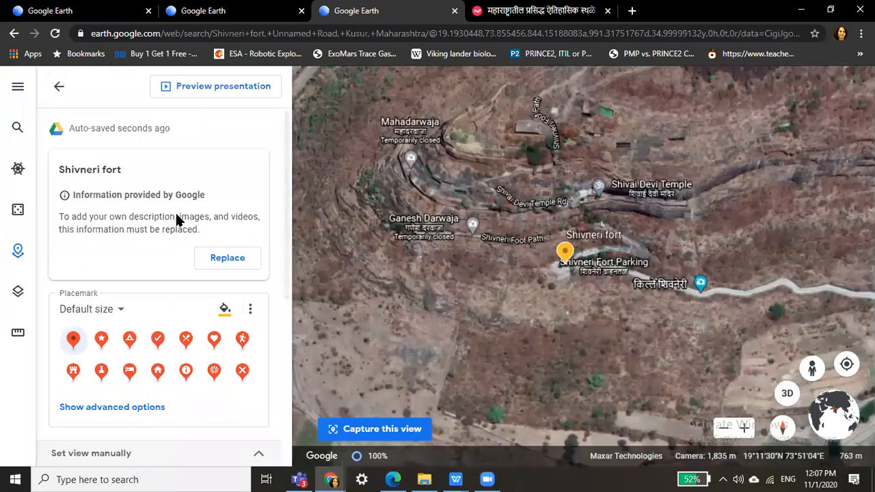
{"action": "left_click", "coordinate": [231, 259]}
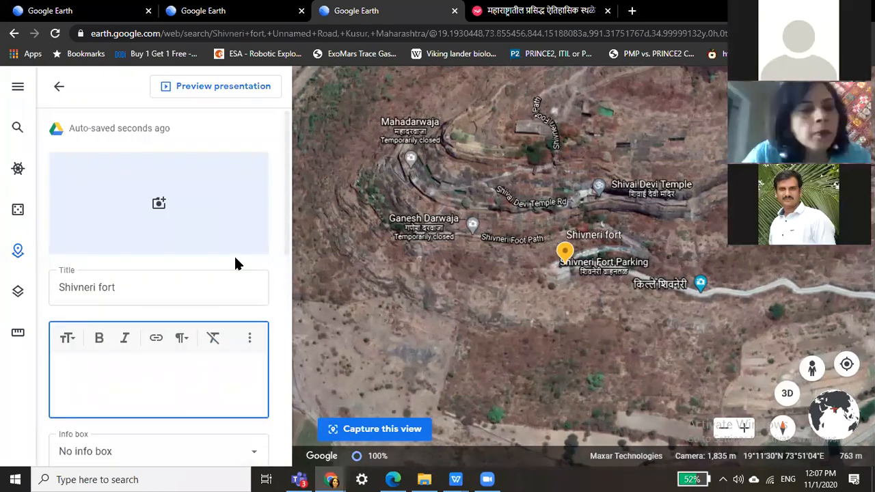
Add the stone gateway photo from a Google Image Search for 'shivneri fort'.
{"action": "left_click", "coordinate": [158, 205]}
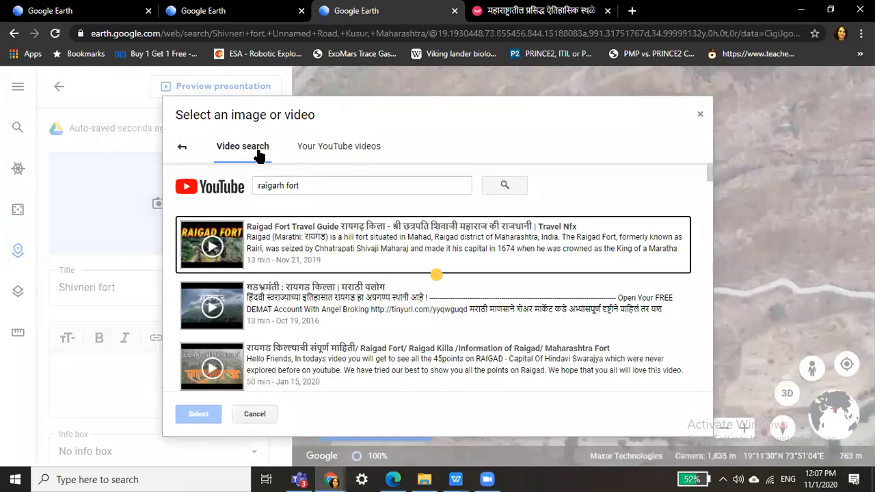
{"action": "left_click", "coordinate": [182, 151]}
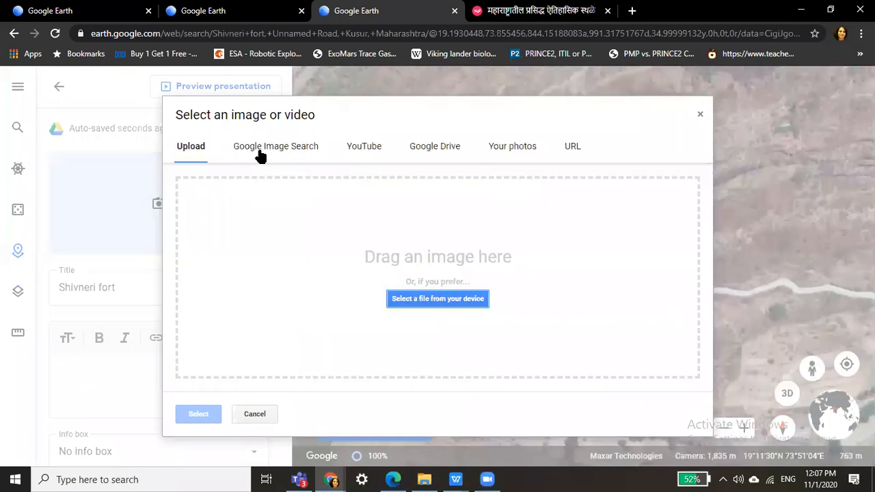
{"action": "type", "text": "shiv"}
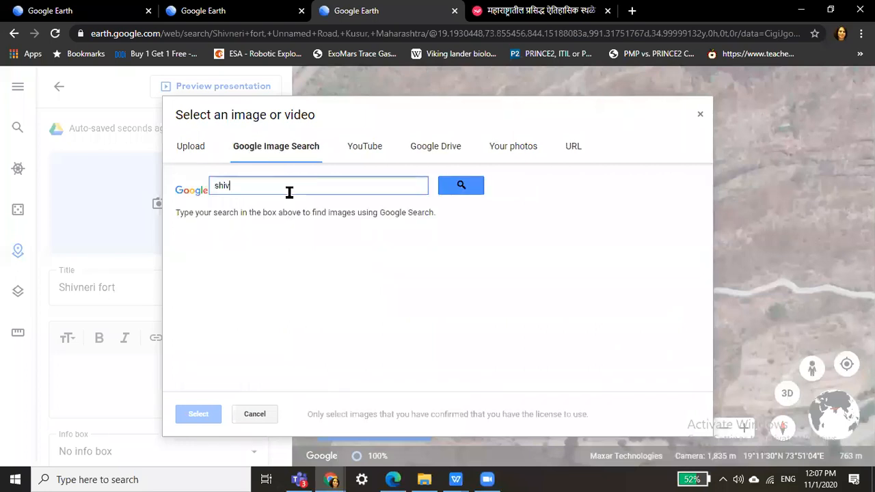
{"action": "type", "text": "neri fort"}
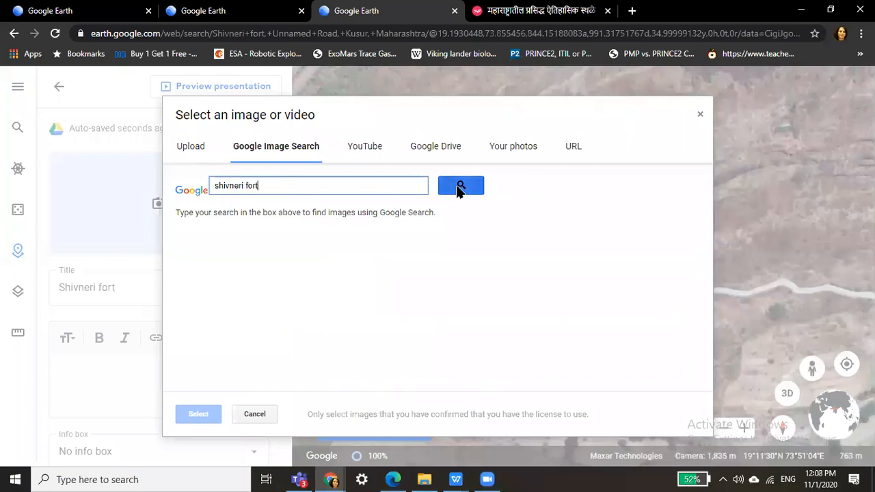
{"action": "left_click", "coordinate": [460, 186]}
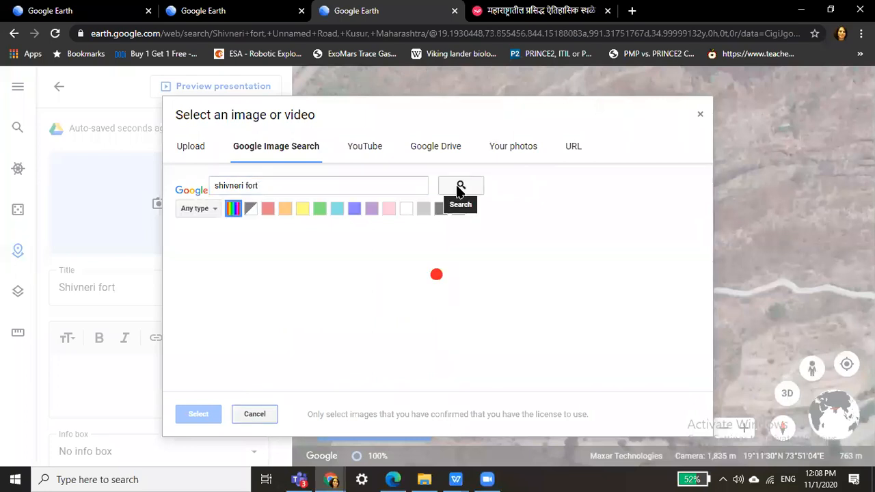
{"action": "left_click", "coordinate": [321, 294]}
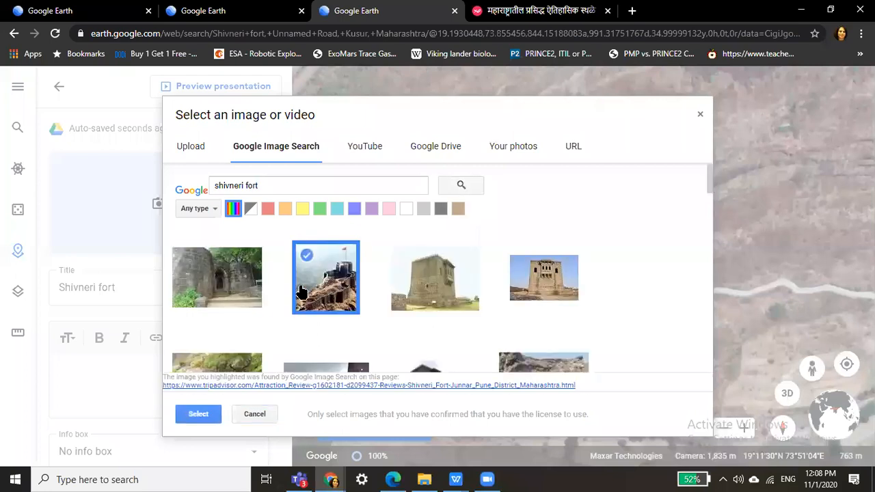
{"action": "left_click", "coordinate": [216, 275]}
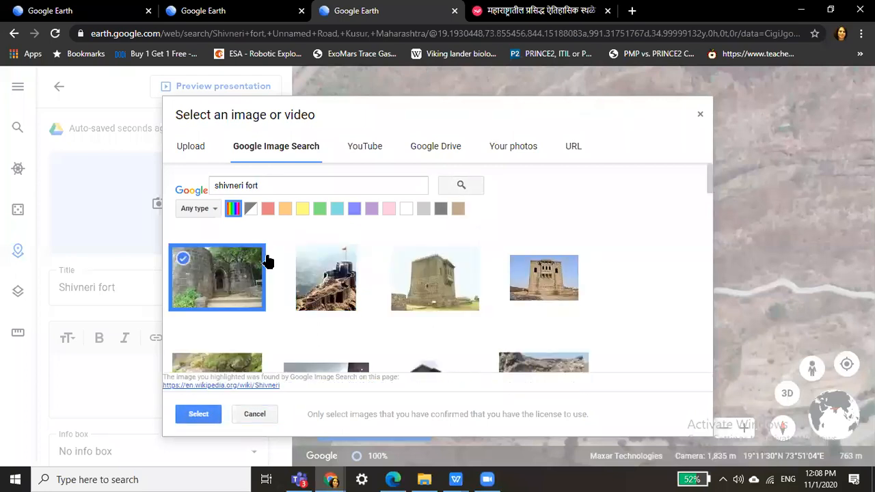
{"action": "left_click", "coordinate": [193, 415]}
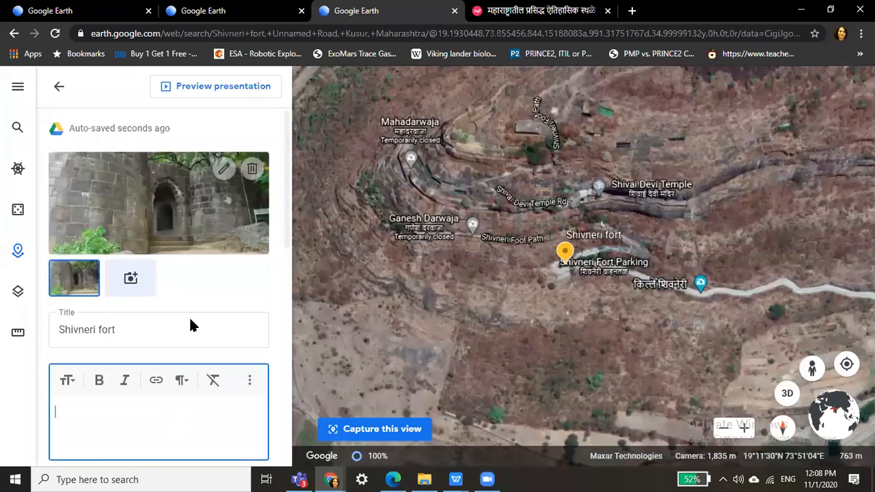
Search 'shivneri fort information in marathi' and open the Vikaspedia article.
{"action": "left_click", "coordinate": [585, 11]}
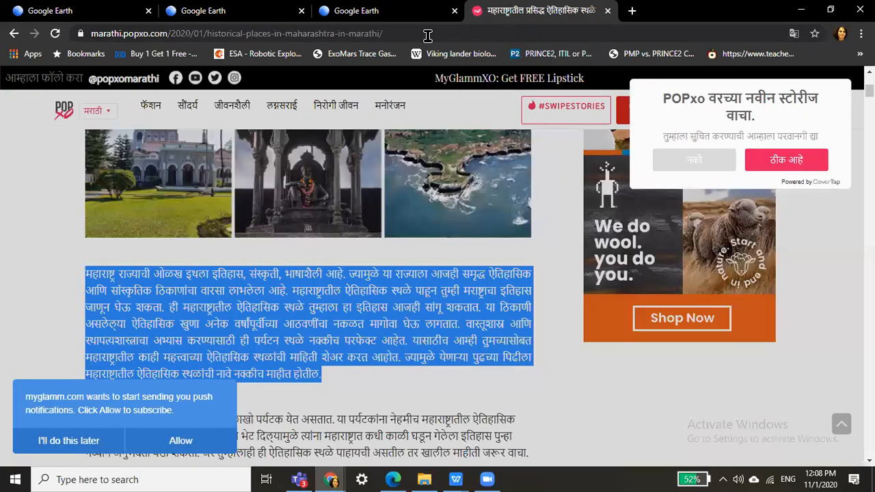
{"action": "left_click", "coordinate": [427, 35]}
{"action": "type", "text": "shivneri fort"}
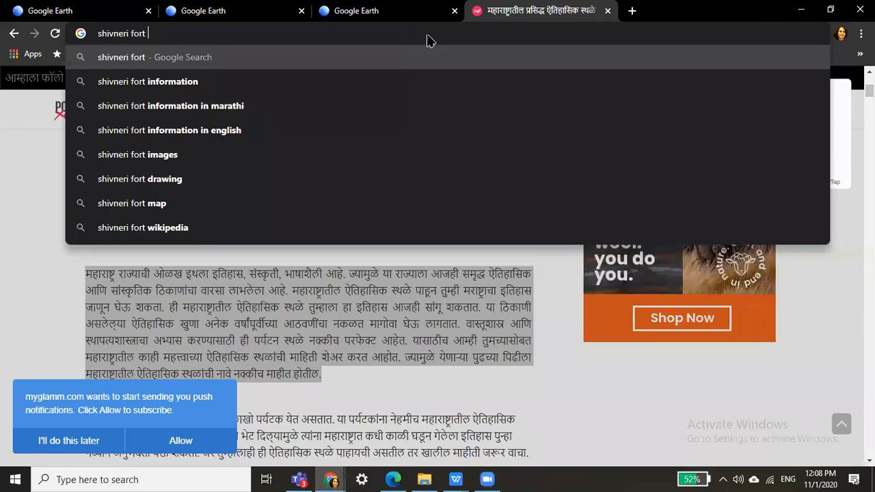
{"action": "left_click", "coordinate": [116, 109]}
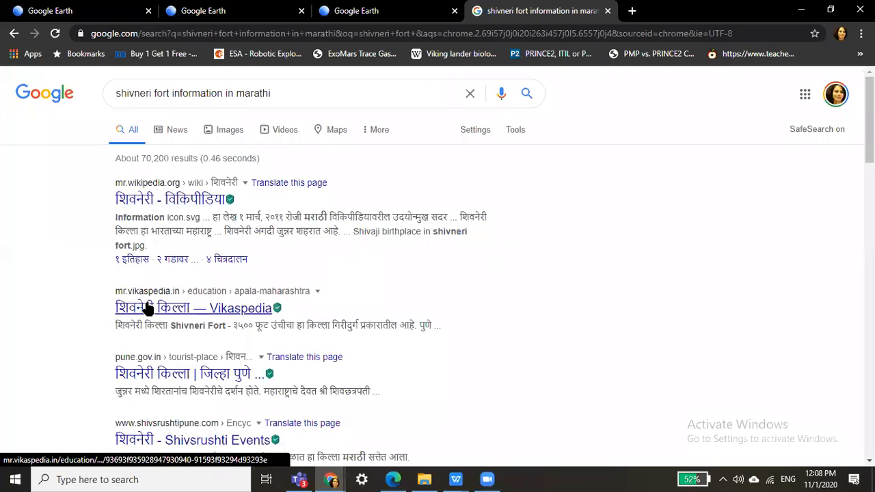
{"action": "left_click", "coordinate": [148, 309]}
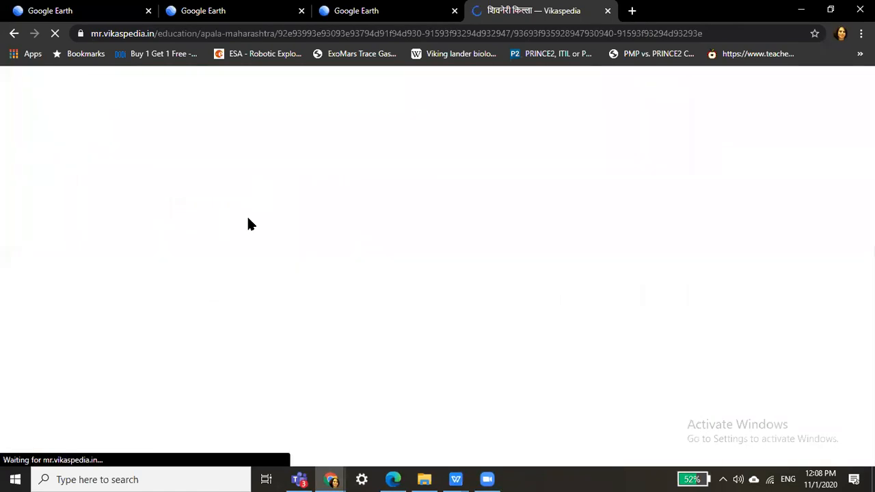
Select the article's History section text and go back to the Google Earth tab.
{"action": "left_click_drag", "start_coordinate": [165, 325], "coordinate": [355, 429]}
{"action": "left_click_drag", "start_coordinate": [155, 314], "coordinate": [350, 471]}
{"action": "left_click_drag", "start_coordinate": [347, 414], "coordinate": [349, 428]}
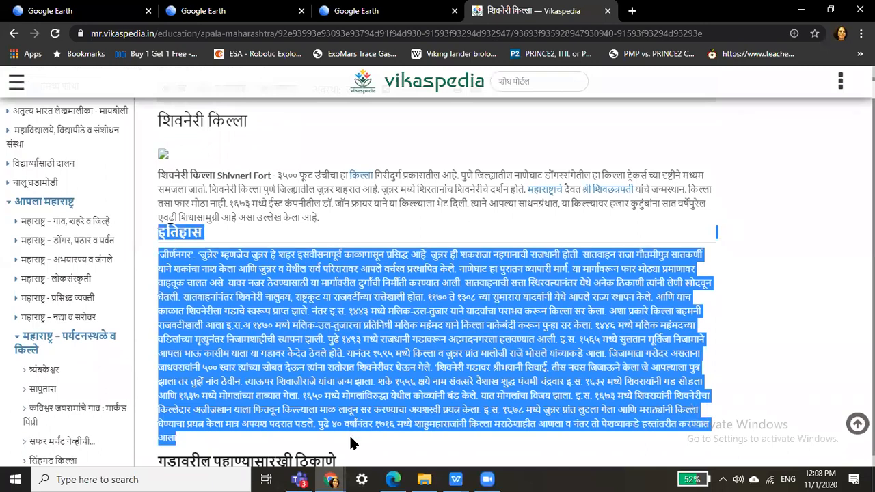
{"action": "key", "text": "ctrl+shift+Tab"}
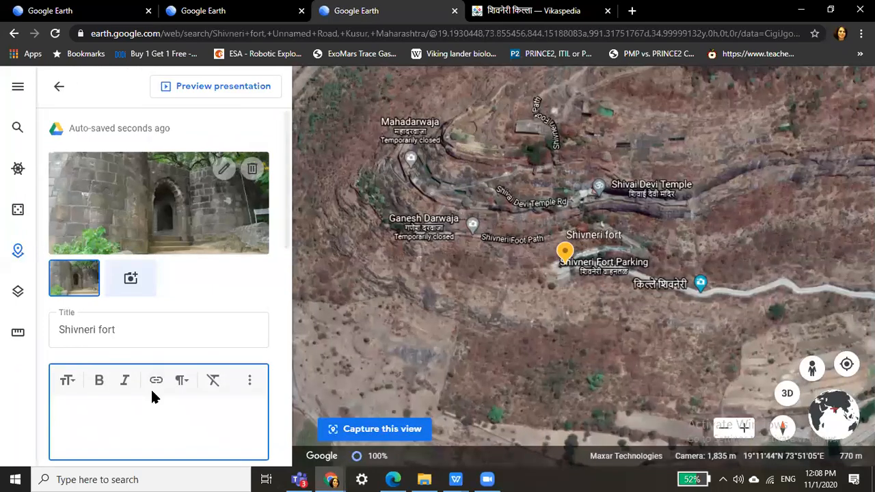
Paste the Marathi history as the description and set a Large info box.
{"action": "key", "text": "ctrl+v"}
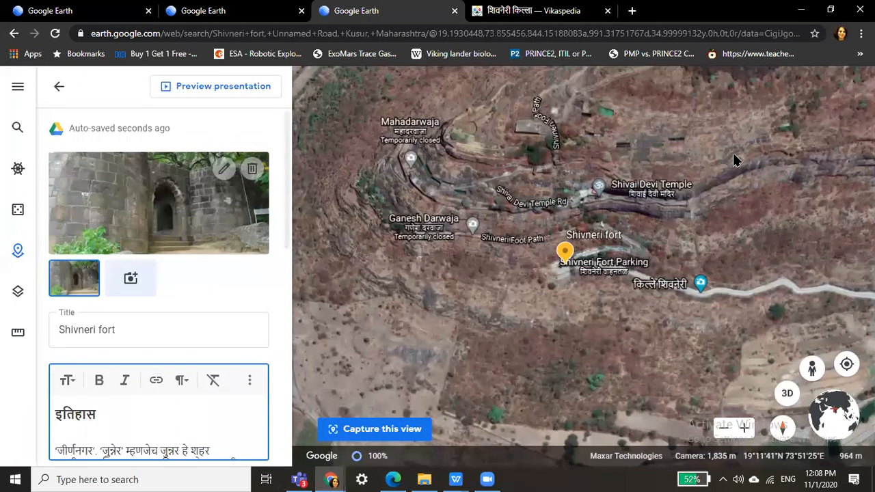
{"action": "scroll", "coordinate": [290, 298], "scroll_direction": "down", "scroll_amount": 3}
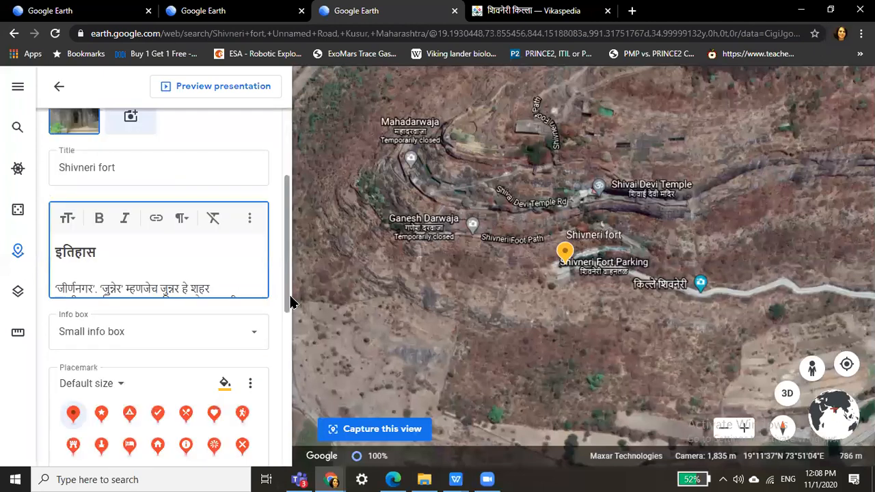
{"action": "scroll", "coordinate": [290, 339], "scroll_direction": "down", "scroll_amount": 1}
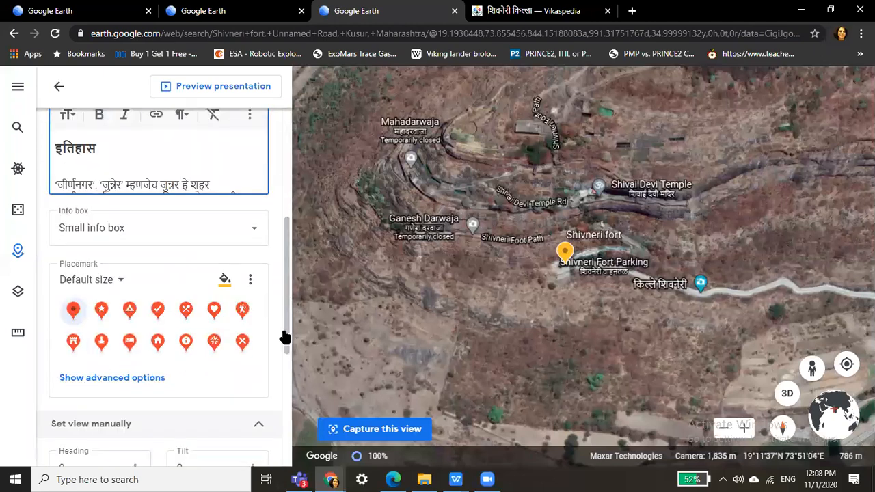
{"action": "left_click", "coordinate": [249, 235]}
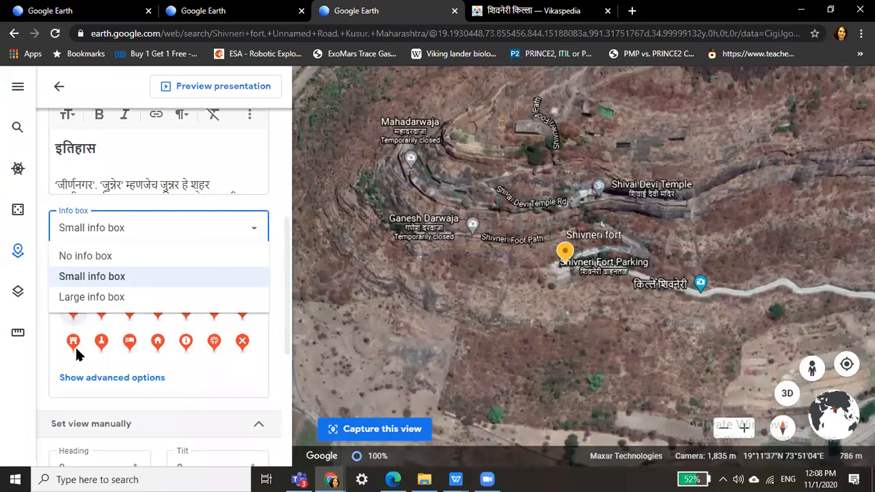
{"action": "key", "text": "Down"}
{"action": "key", "text": "Return"}
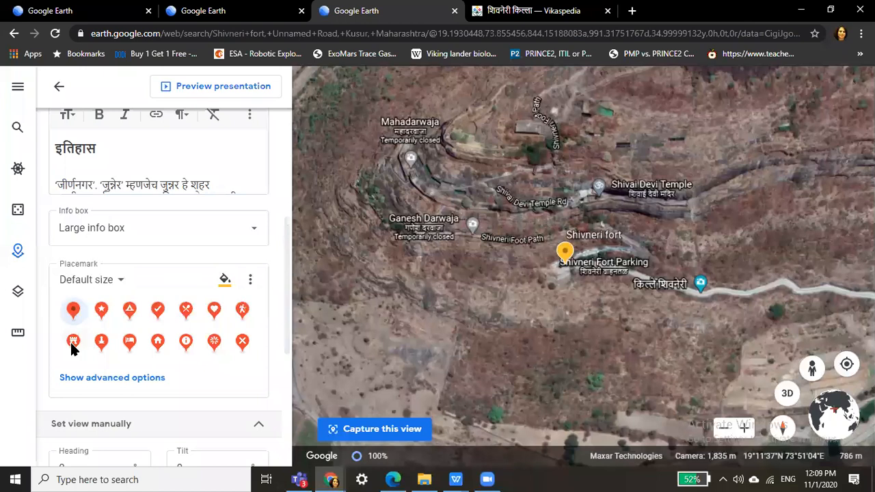
Give Shivneri fort a red Historic Building icon and return to the project overview.
{"action": "left_click", "coordinate": [71, 343]}
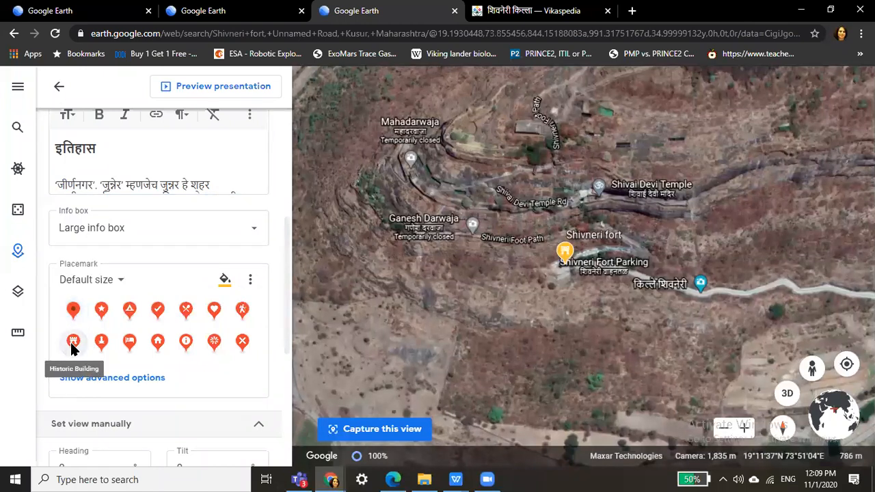
{"action": "left_click", "coordinate": [226, 280]}
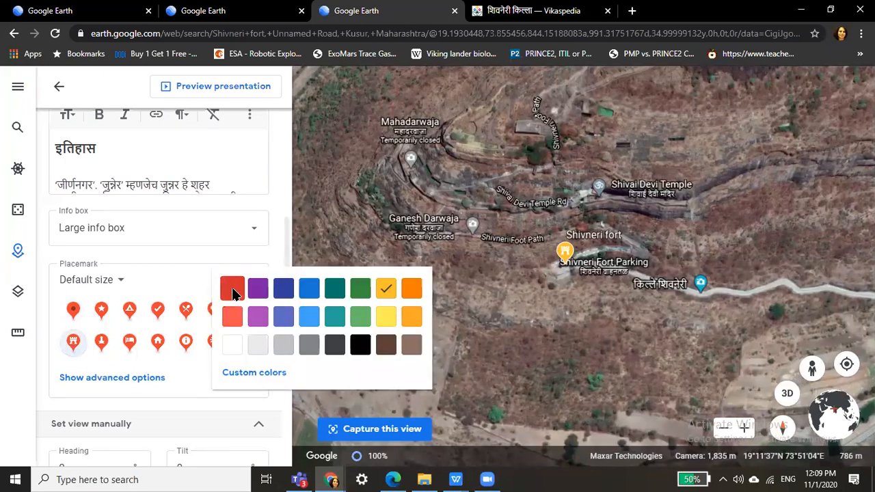
{"action": "left_click", "coordinate": [233, 288]}
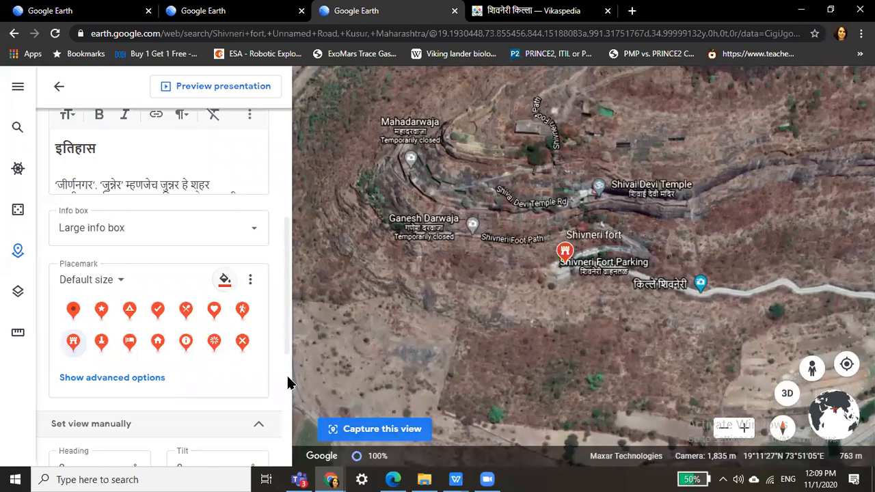
{"action": "scroll", "coordinate": [286, 200], "scroll_direction": "down", "scroll_amount": 4}
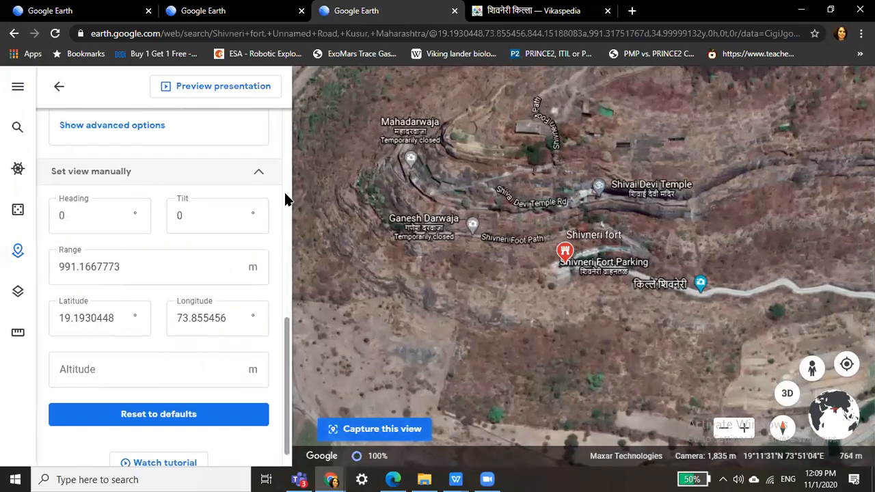
{"action": "scroll", "coordinate": [285, 196], "scroll_direction": "up", "scroll_amount": 1}
{"action": "left_click", "coordinate": [58, 90]}
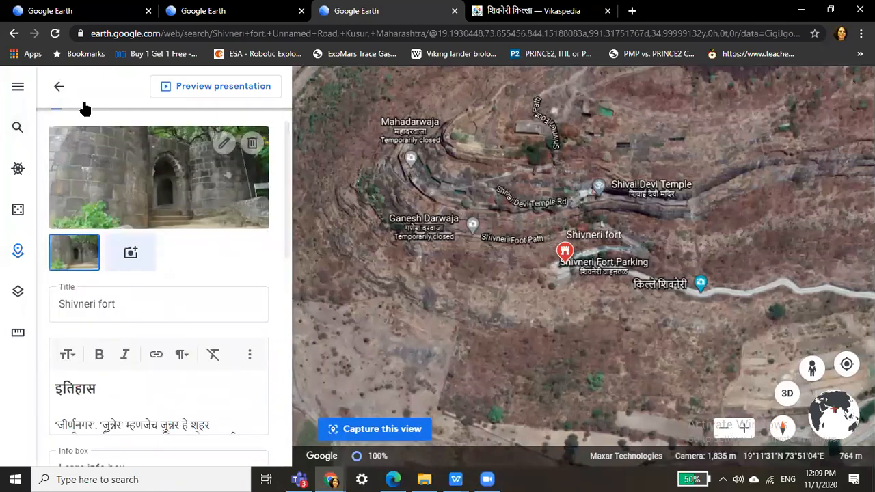
{"action": "left_click", "coordinate": [59, 86]}
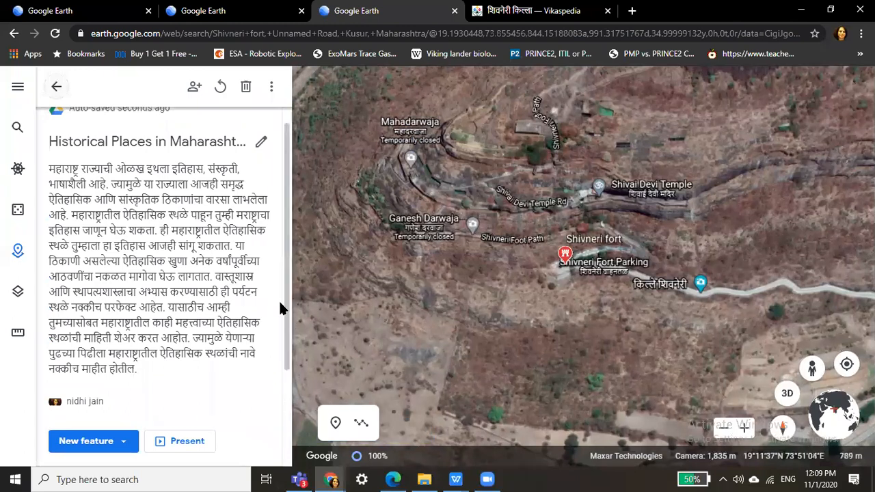
Scroll the project panel to review the intro slide, Raigad Fort and Shivneri fort.
{"action": "scroll", "coordinate": [283, 217], "scroll_direction": "down", "scroll_amount": 2}
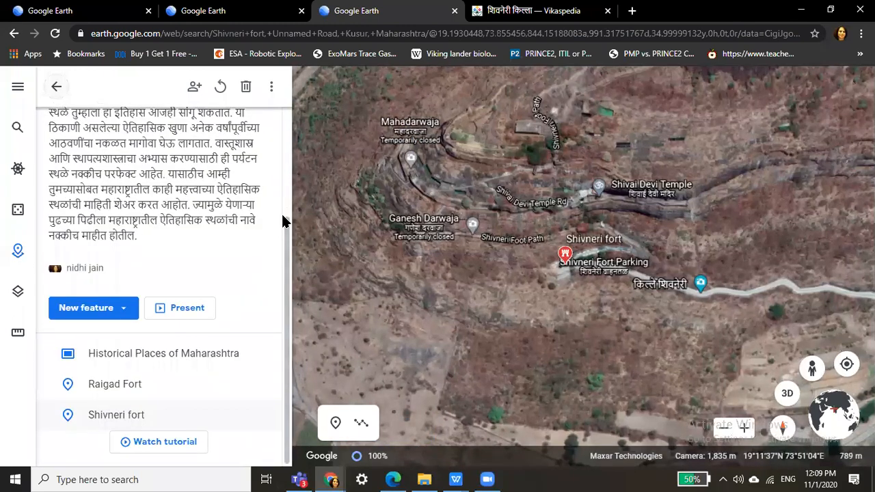
{"action": "scroll", "coordinate": [282, 217], "scroll_direction": "up", "scroll_amount": 3}
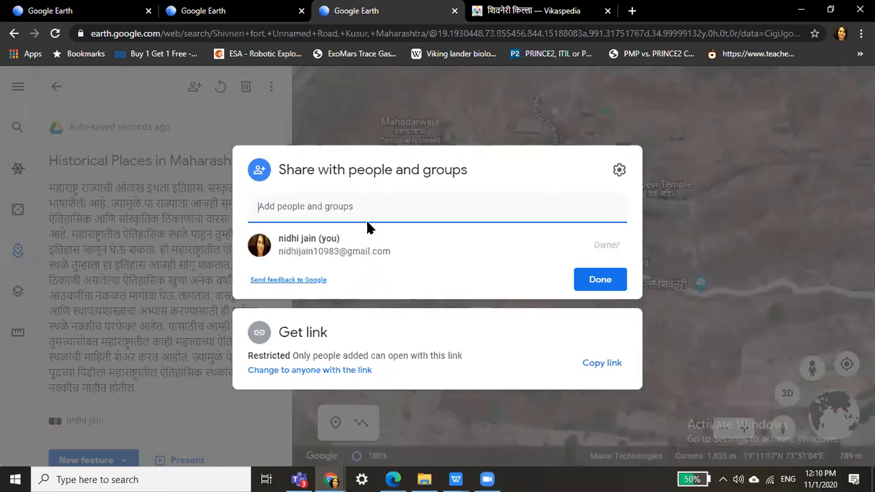
Add the collaborator's e-mail as an Editor on the project and send the invitation.
{"action": "left_click", "coordinate": [384, 216]}
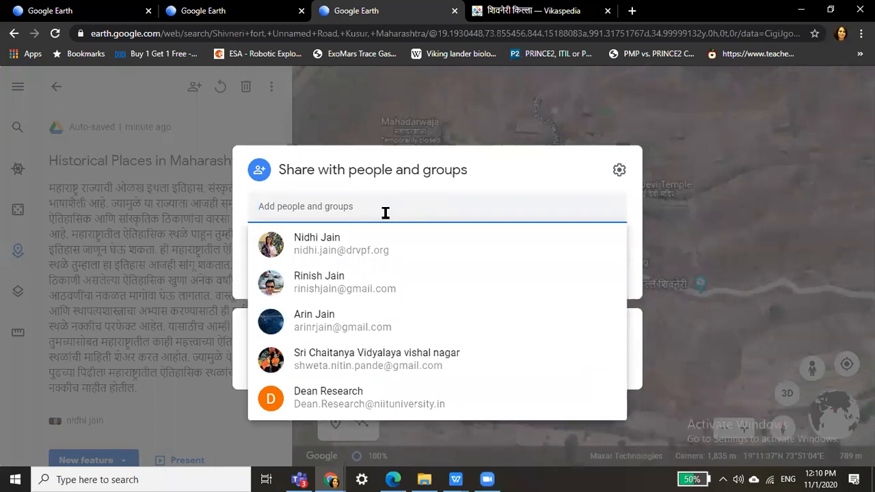
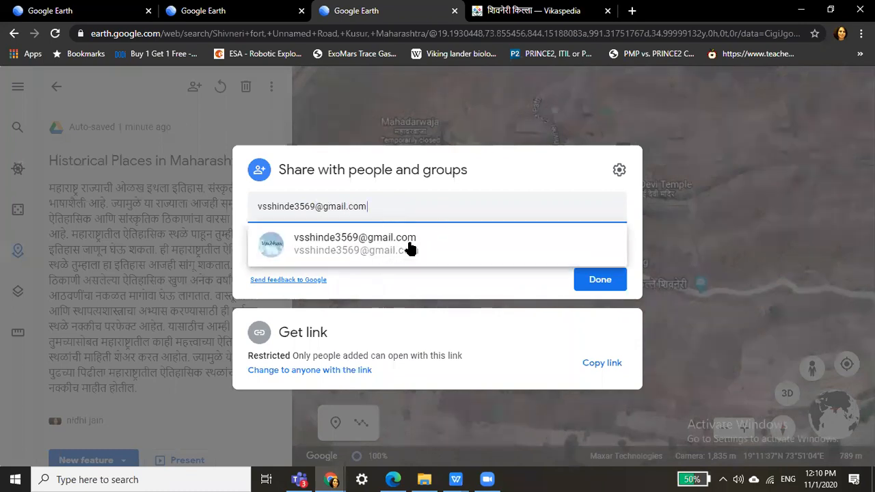
{"action": "left_click", "coordinate": [409, 242]}
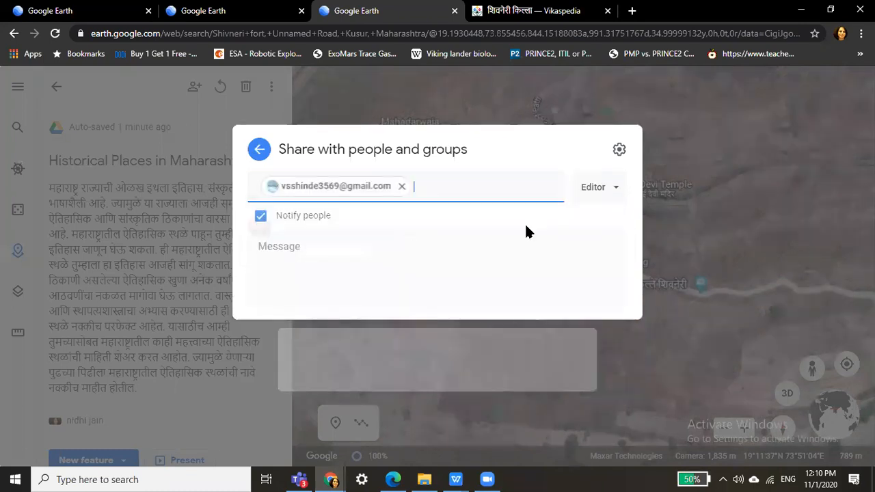
{"action": "left_click", "coordinate": [594, 211]}
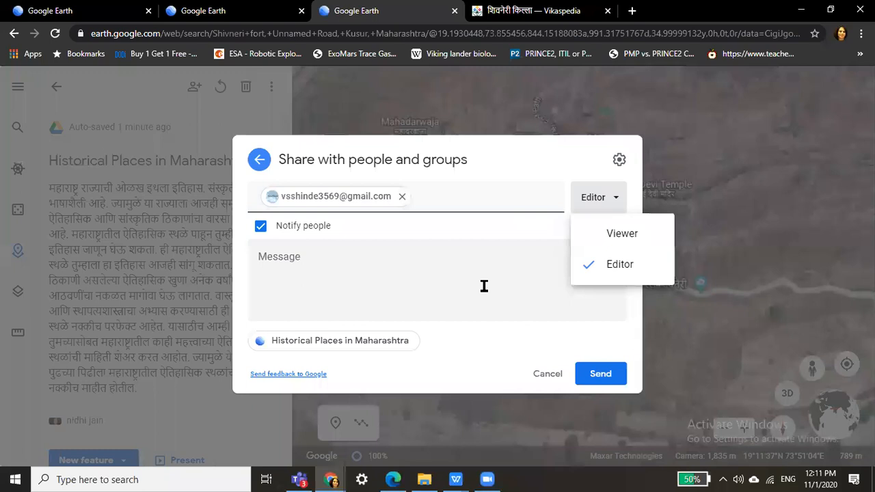
{"action": "left_click", "coordinate": [629, 265]}
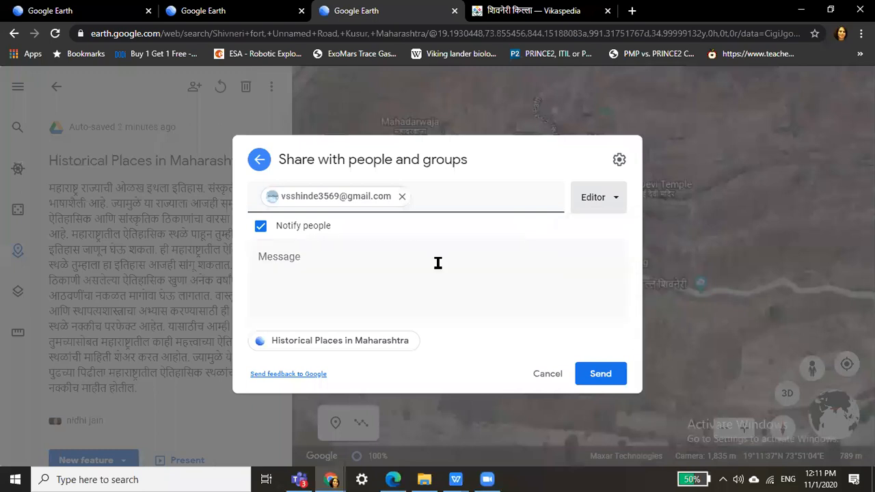
{"action": "left_click", "coordinate": [600, 376]}
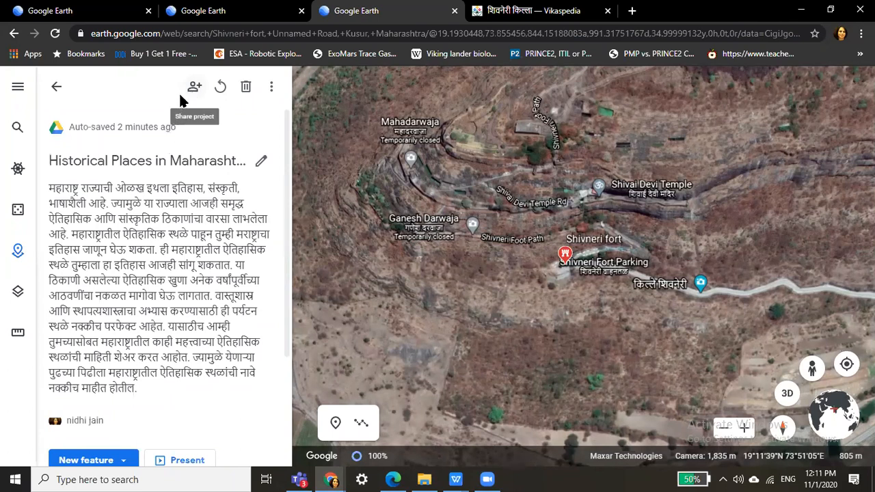
Change project access to 'anyone with the link' can view, then copy the share link.
{"action": "left_click", "coordinate": [194, 89]}
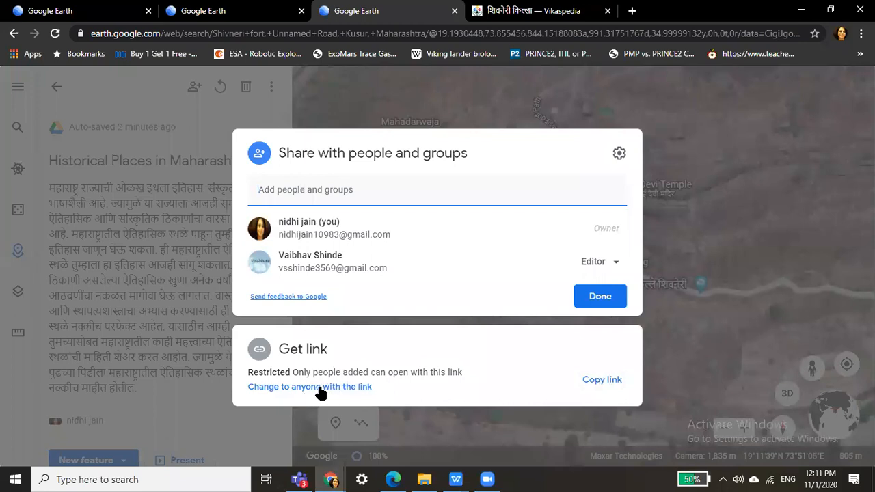
{"action": "left_click", "coordinate": [319, 387]}
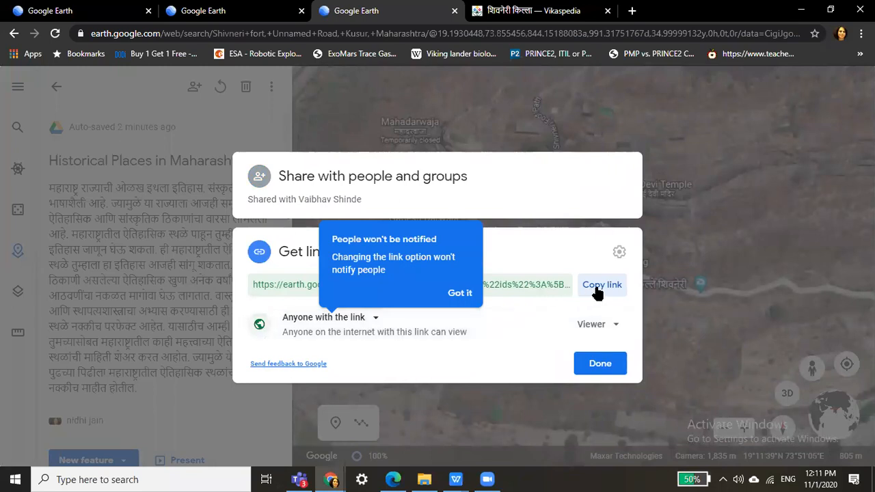
{"action": "left_click", "coordinate": [461, 292]}
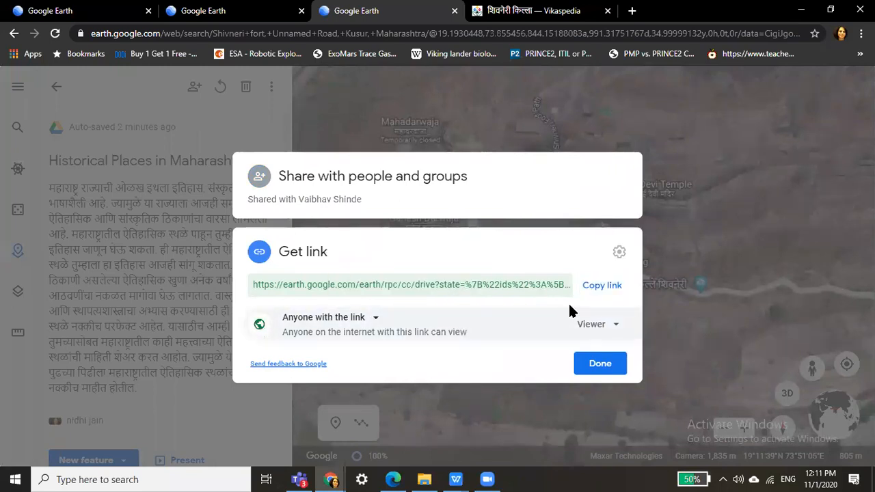
{"action": "left_click", "coordinate": [600, 293]}
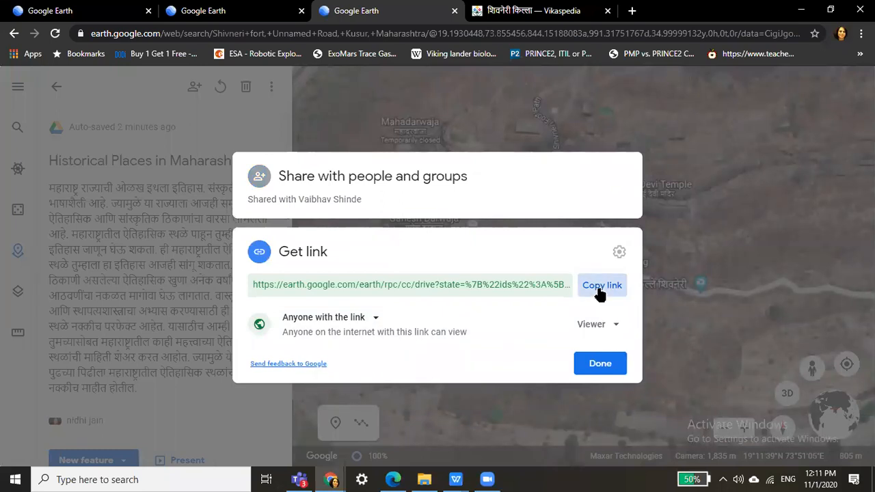
{"action": "left_click", "coordinate": [597, 374]}
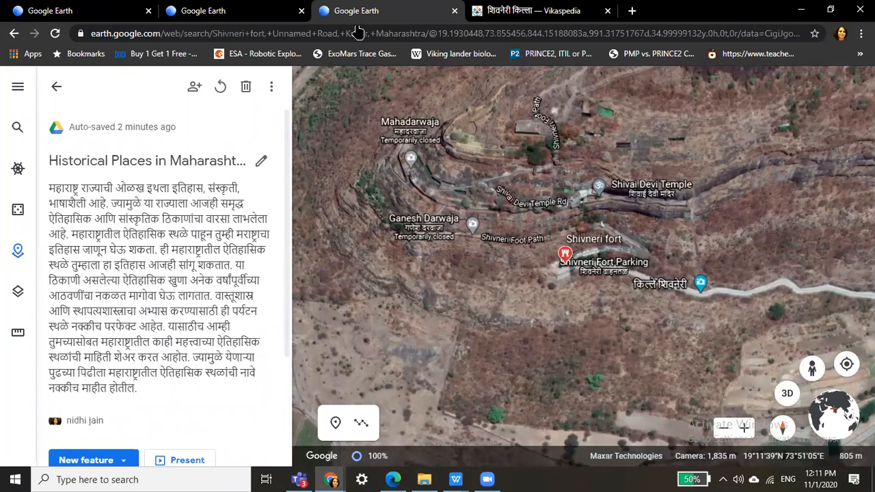
{"action": "left_click", "coordinate": [487, 479]}
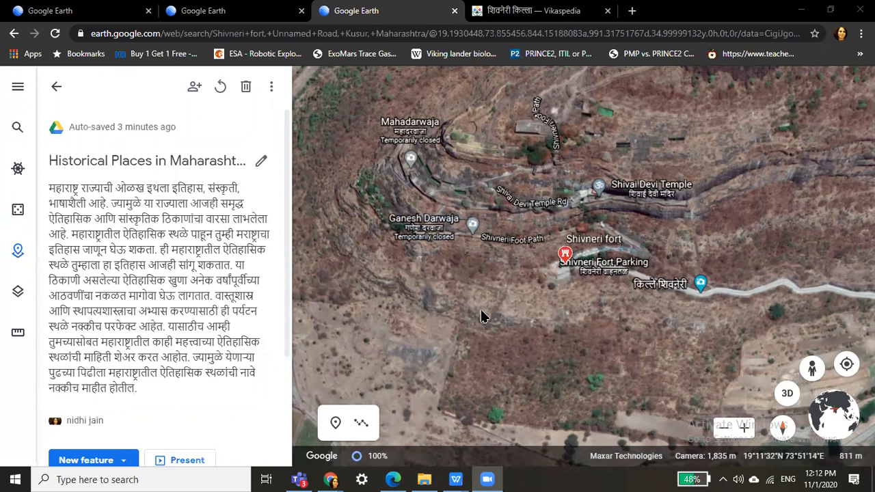
Go back to the Projects list and scroll through the recent projects and KML files.
{"action": "left_click", "coordinate": [55, 88]}
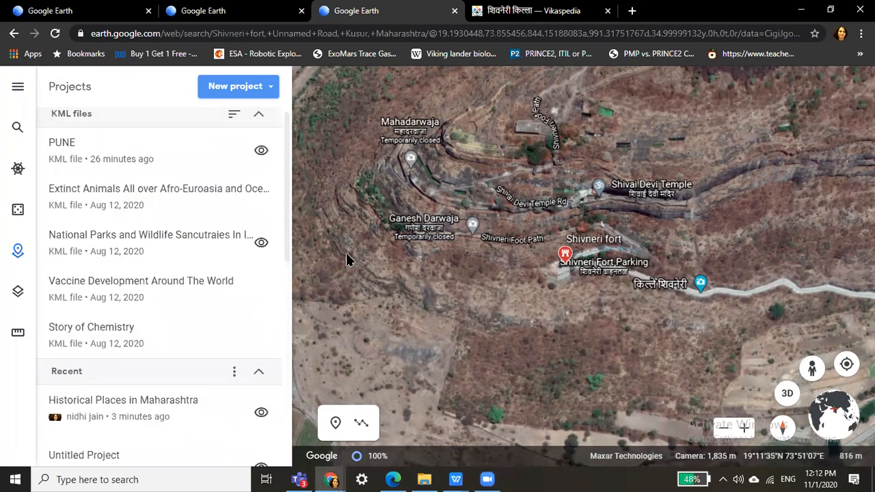
{"action": "mouse_move", "coordinate": [289, 176]}
{"action": "left_mouse_down"}
{"action": "mouse_move", "coordinate": [289, 253]}
{"action": "mouse_move", "coordinate": [291, 162]}
{"action": "left_mouse_up"}
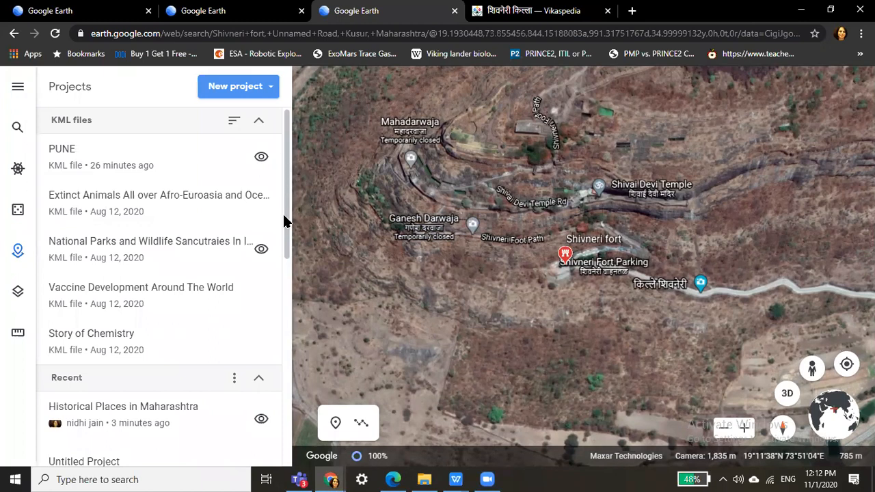
{"action": "scroll", "coordinate": [31, 169], "scroll_direction": "down", "scroll_amount": 3}
{"action": "scroll", "coordinate": [31, 170], "scroll_direction": "up", "scroll_amount": 3}
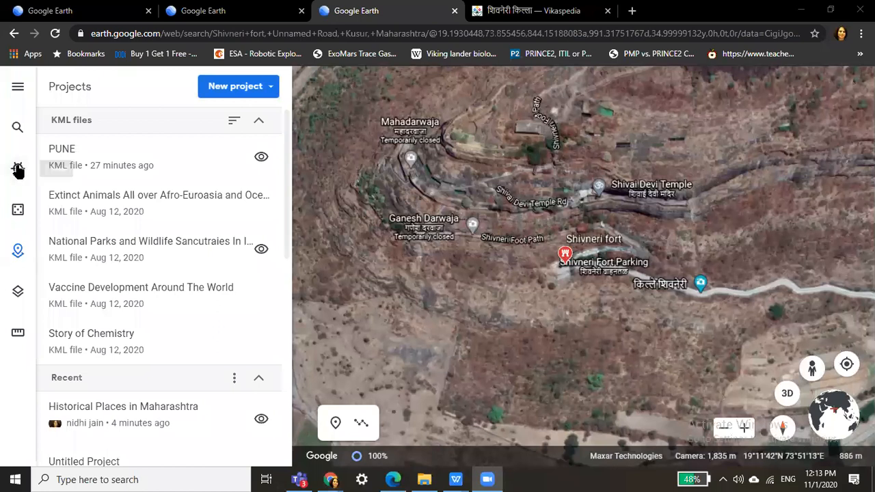
Browse the Voyager featured stories and open 'Kākāpō: The Endangered Parrot of the Night'.
{"action": "left_click", "coordinate": [18, 168]}
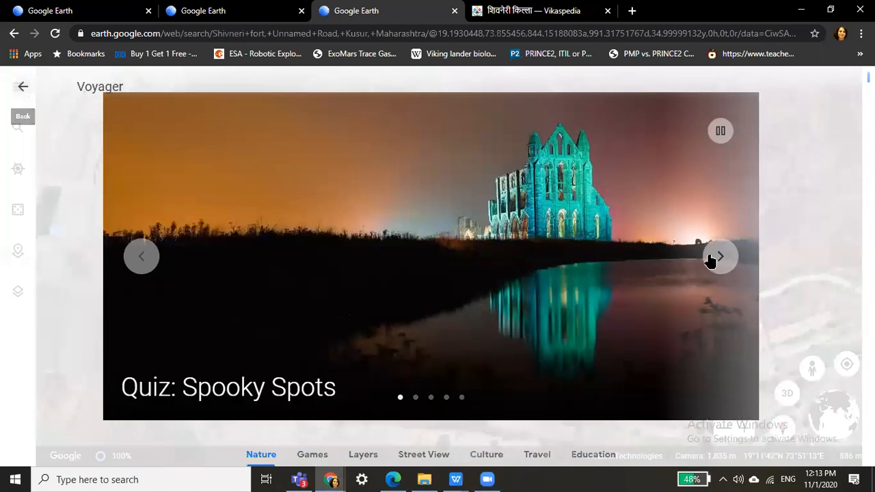
{"action": "left_click", "coordinate": [711, 260]}
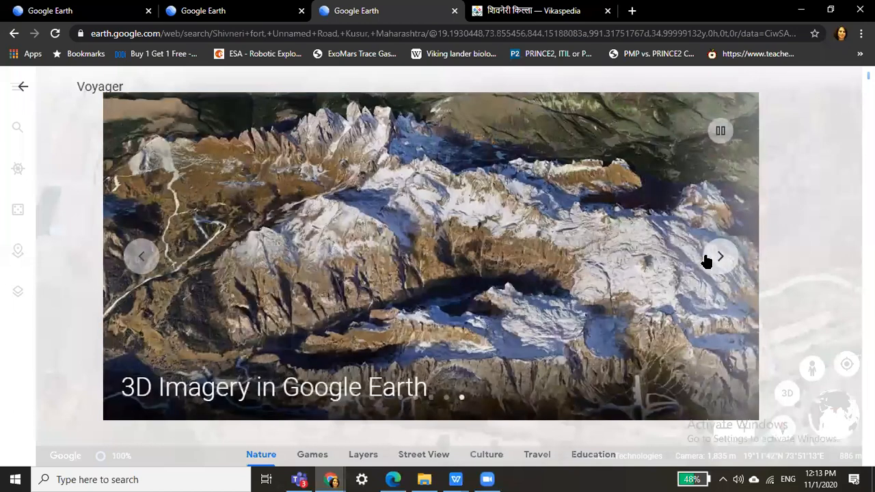
{"action": "left_click", "coordinate": [720, 256]}
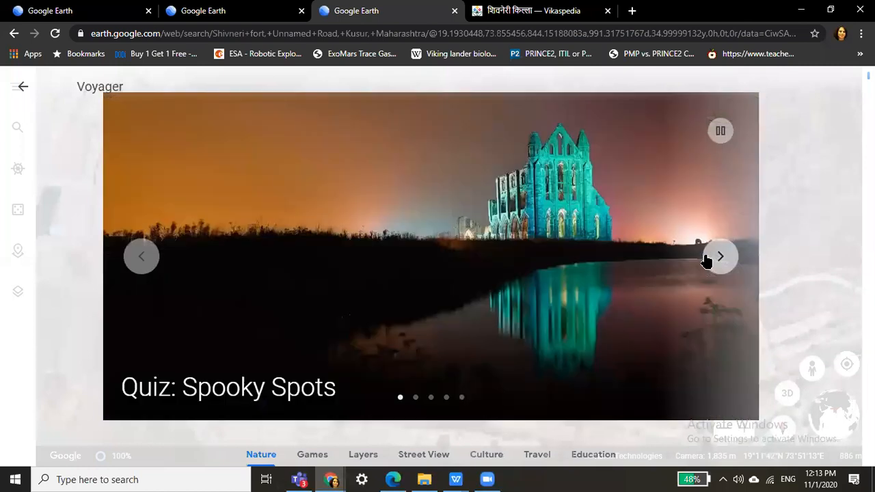
{"action": "left_click", "coordinate": [719, 256]}
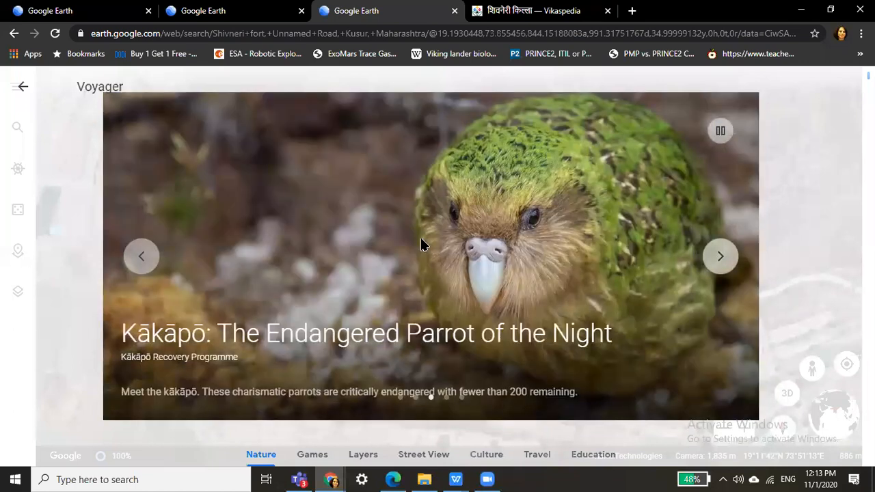
{"action": "left_click", "coordinate": [730, 82]}
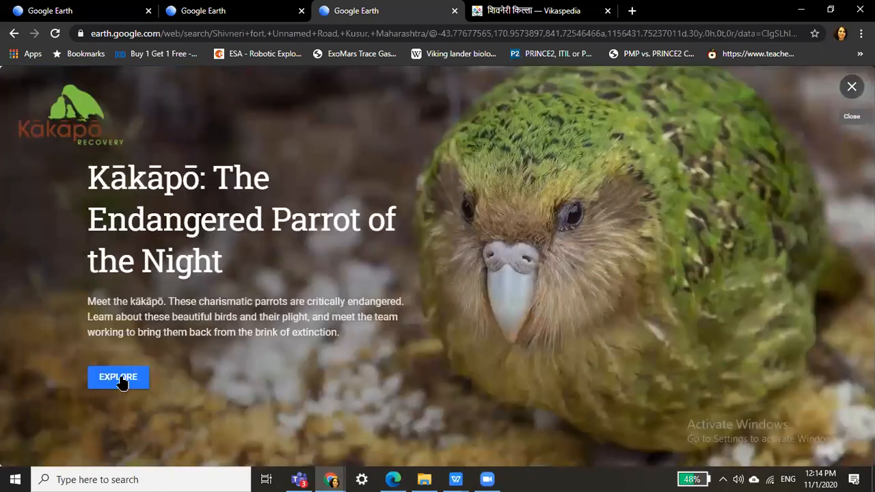
Explore the Kākāpō story on the globe, playing and then closing its introduction video.
{"action": "left_click", "coordinate": [120, 381]}
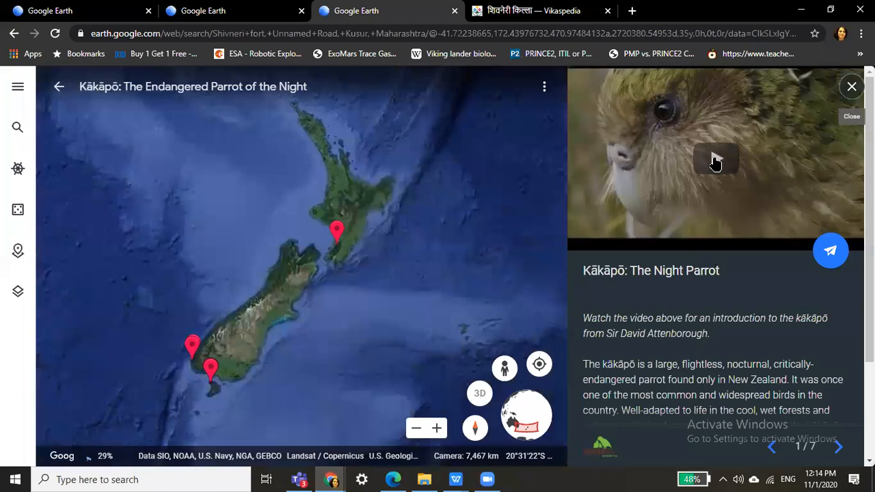
{"action": "left_click", "coordinate": [714, 162]}
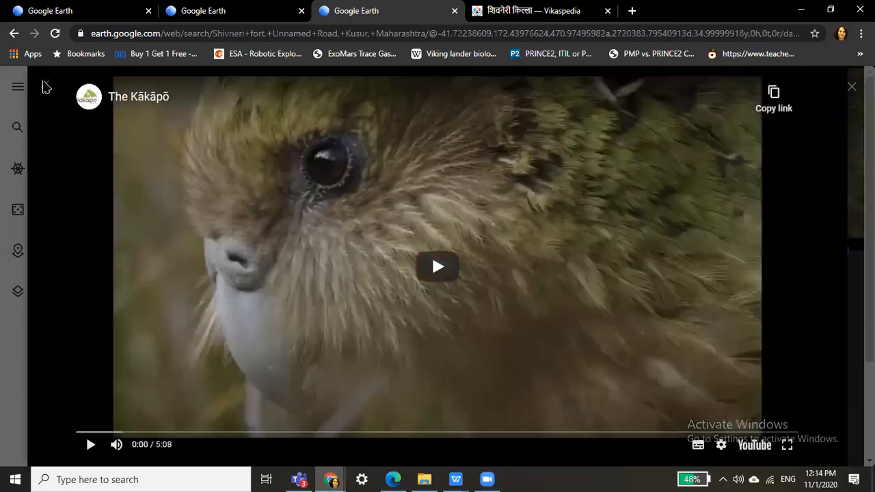
{"action": "left_click", "coordinate": [42, 85]}
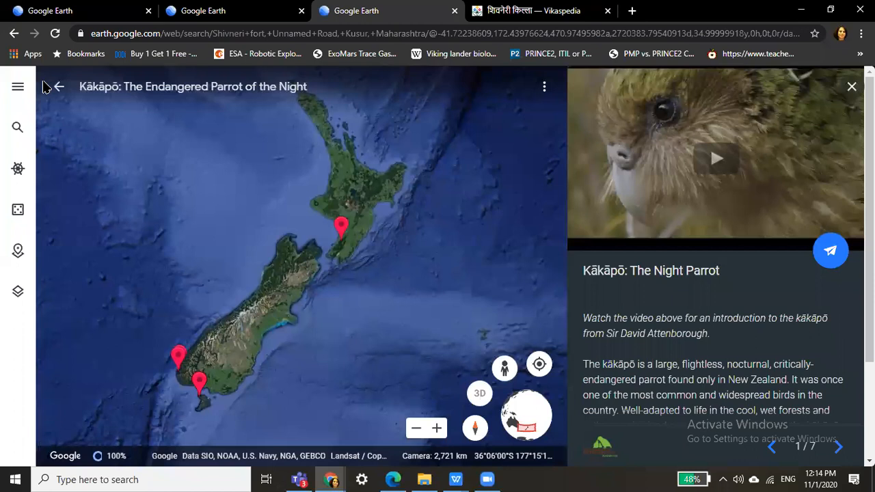